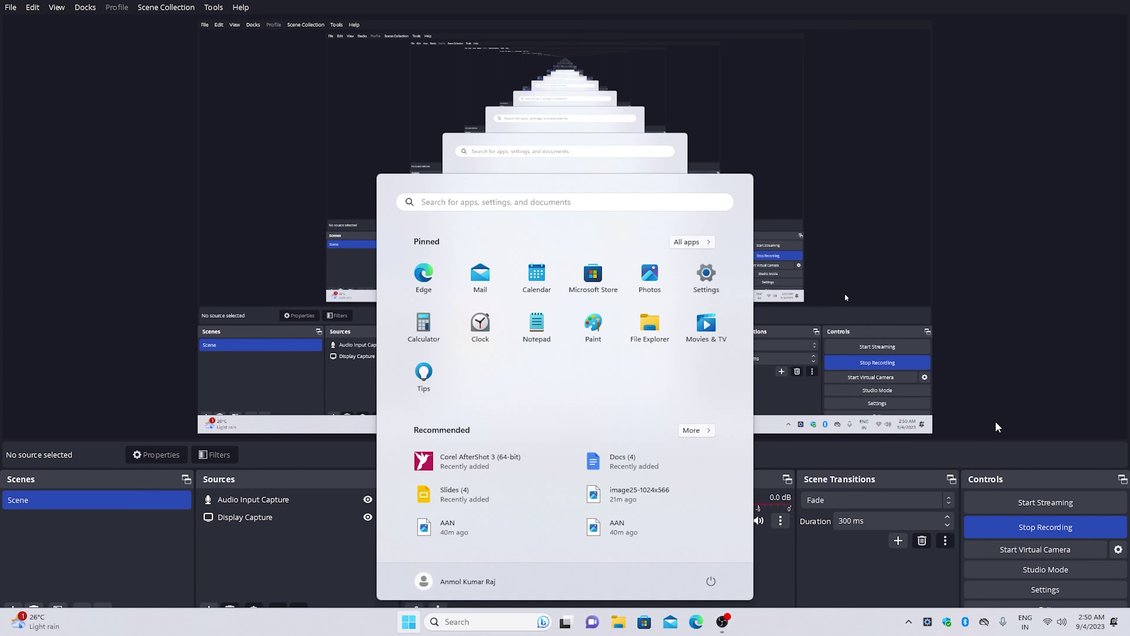
Step: Launch CorelDRAW 2019 from the search and bring up the Get Started page
type("co")
key("Return")
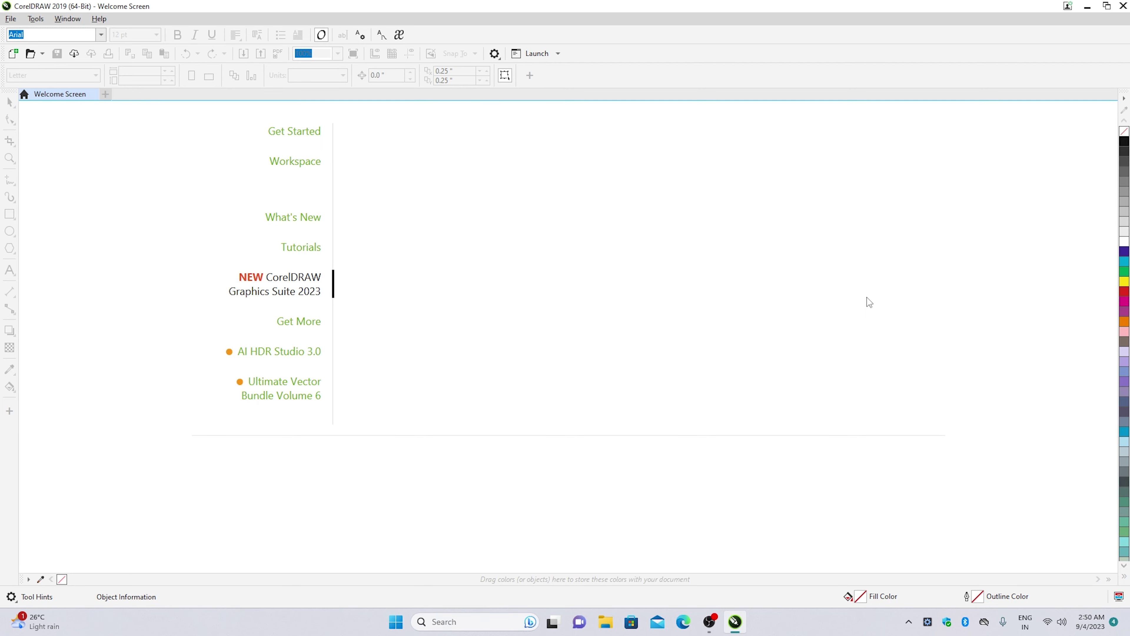
left_click(311, 134)
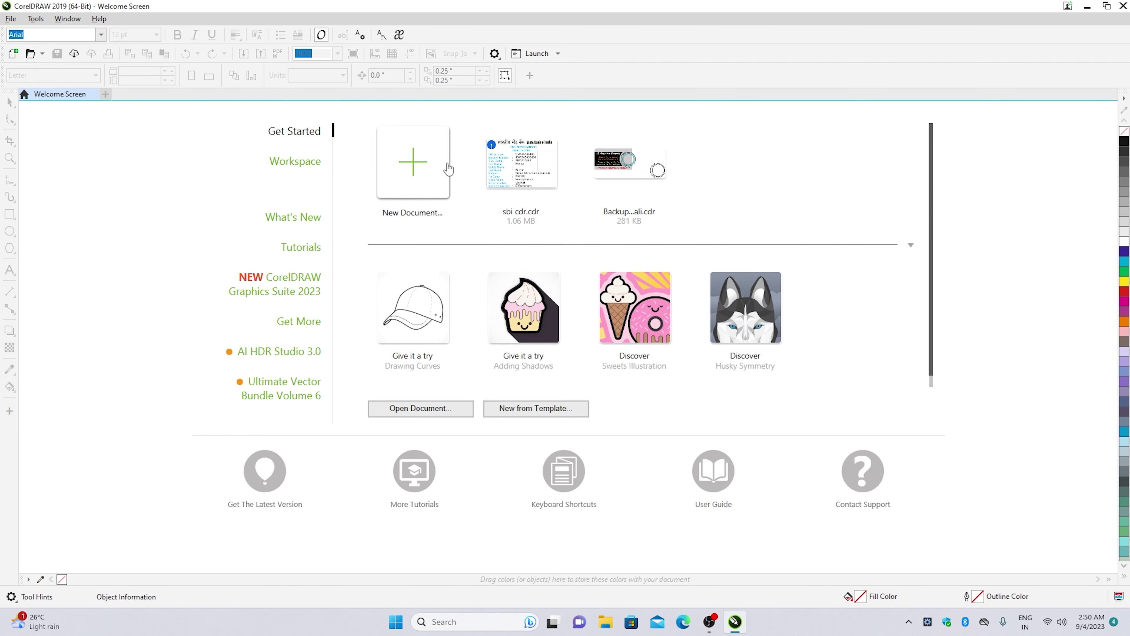
Step: Create a new document named AAN at 72 dpi, 2560 × 1440 px
left_click(447, 165)
triple_click(593, 216)
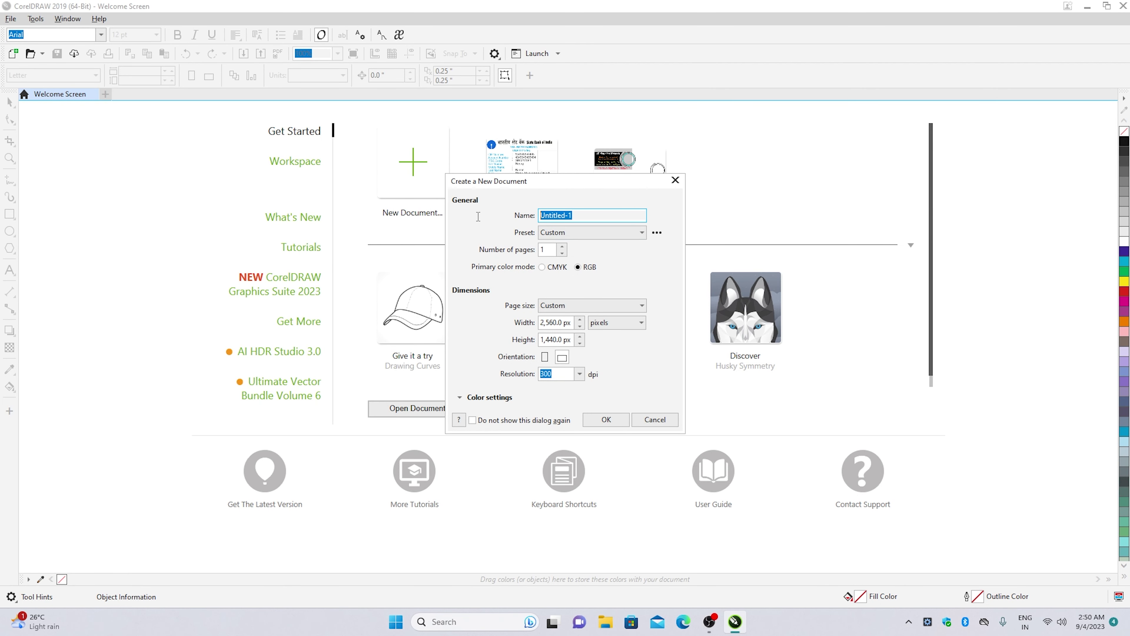
type("AAN")
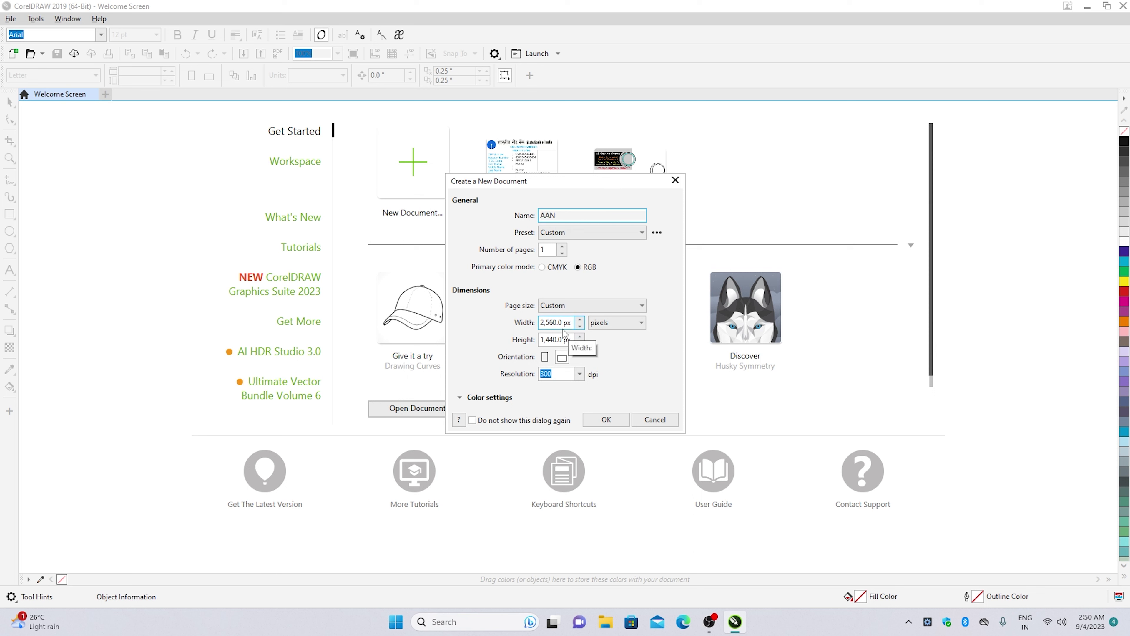
left_click(556, 374)
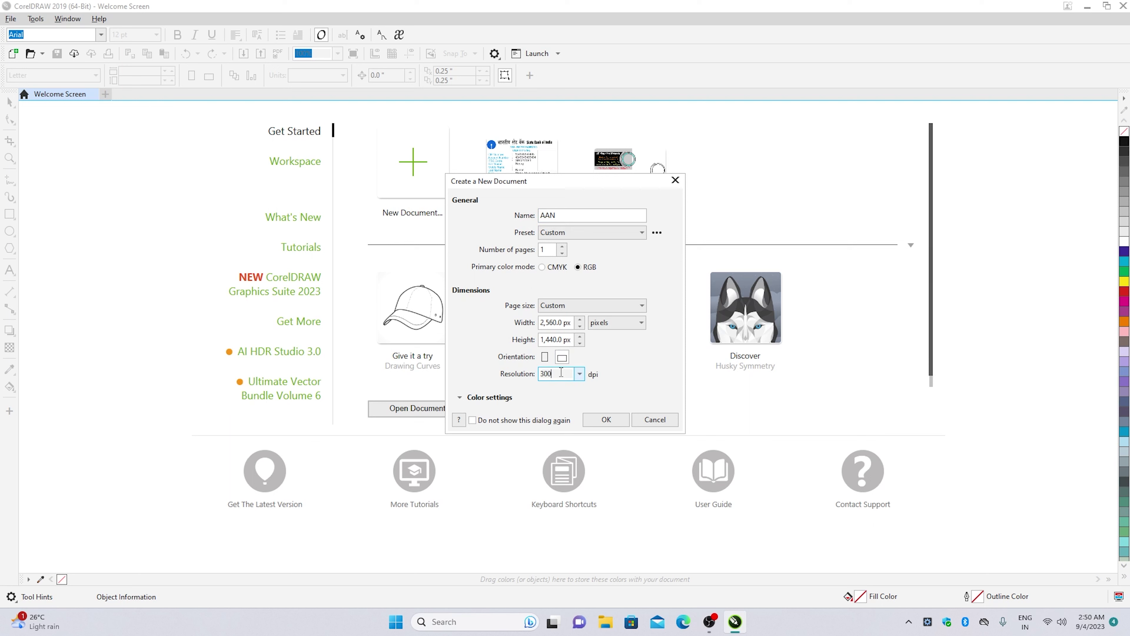
left_click(580, 374)
left_click(556, 384)
type("2560")
left_click(541, 343)
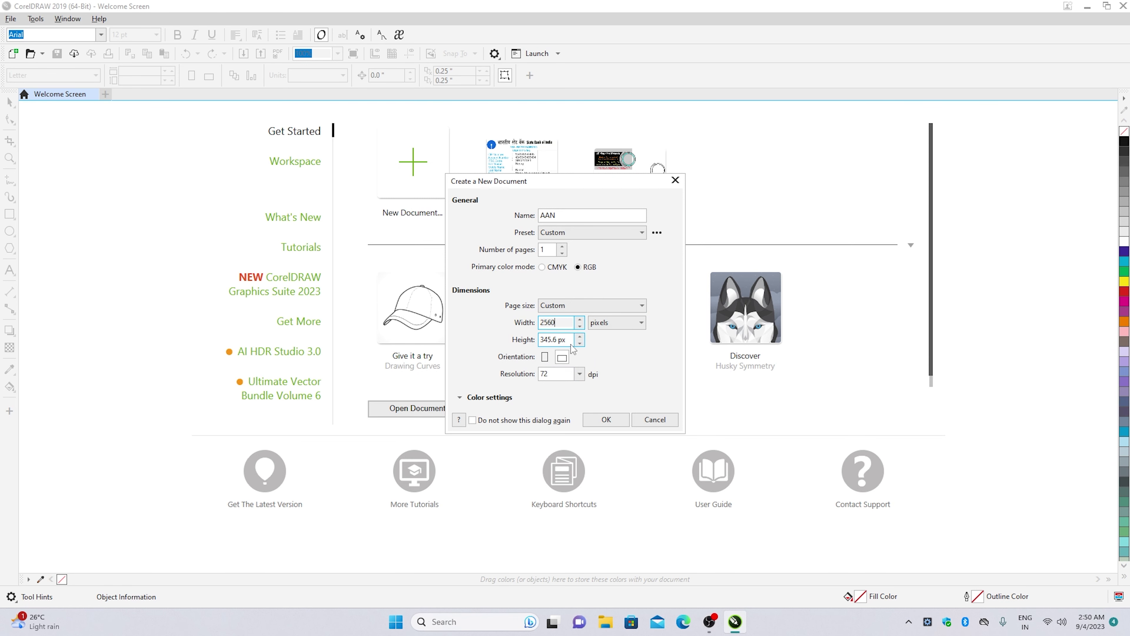
key("Return")
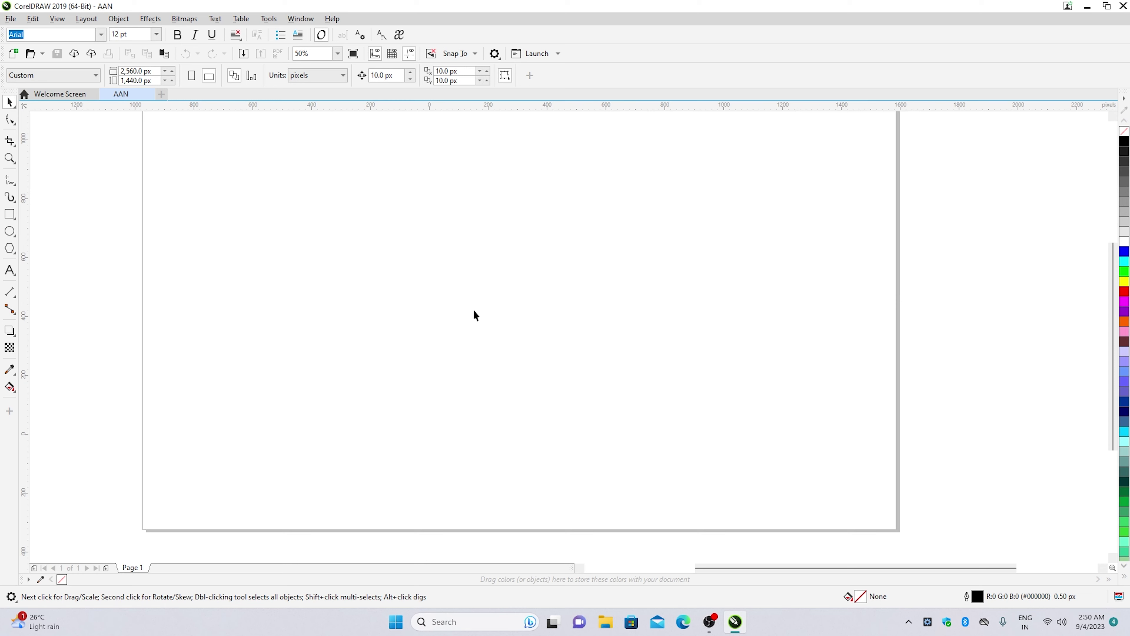
Step: Make a full-width 2560 × 423 px rectangle band across the page middle
double_click(9, 215)
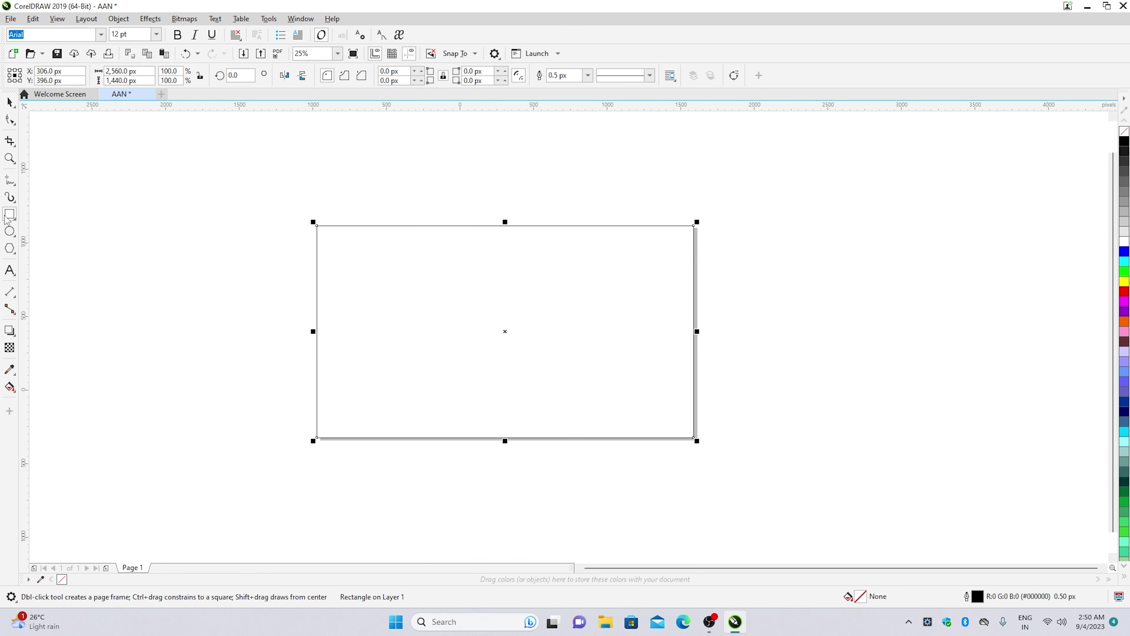
key("space")
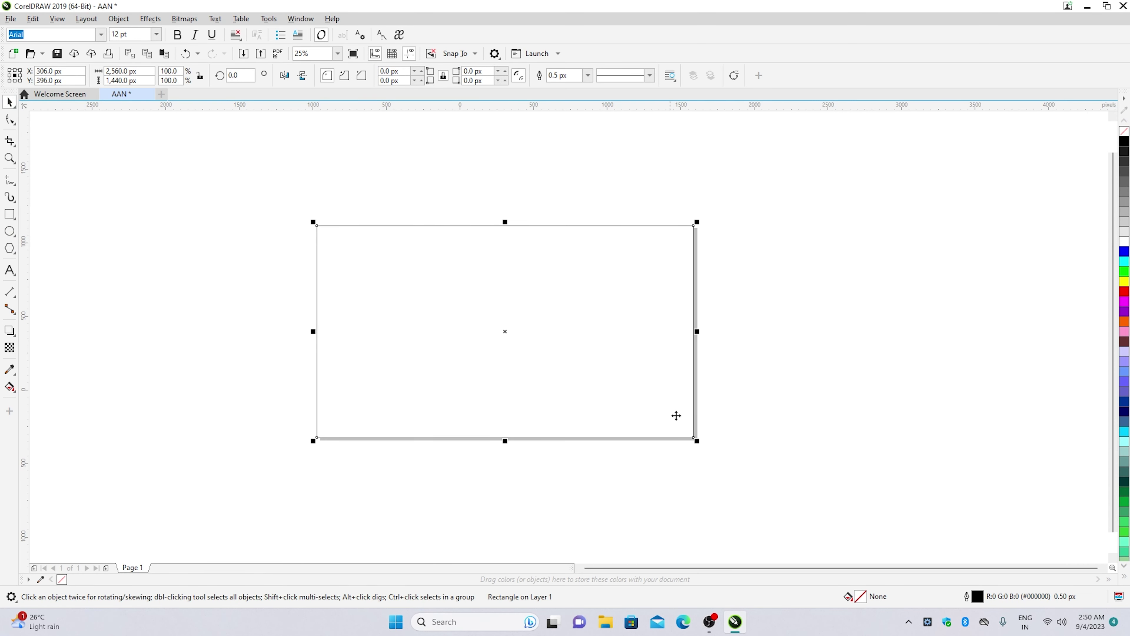
left_click(696, 443)
left_click_drag(670, 432, 643, 409)
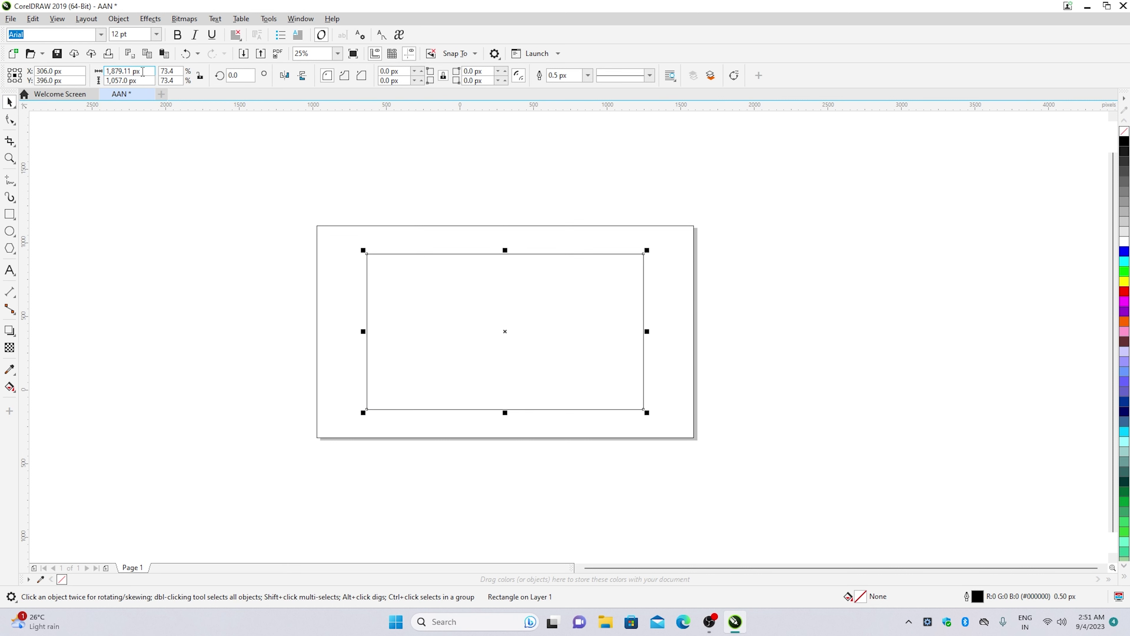
type("2")
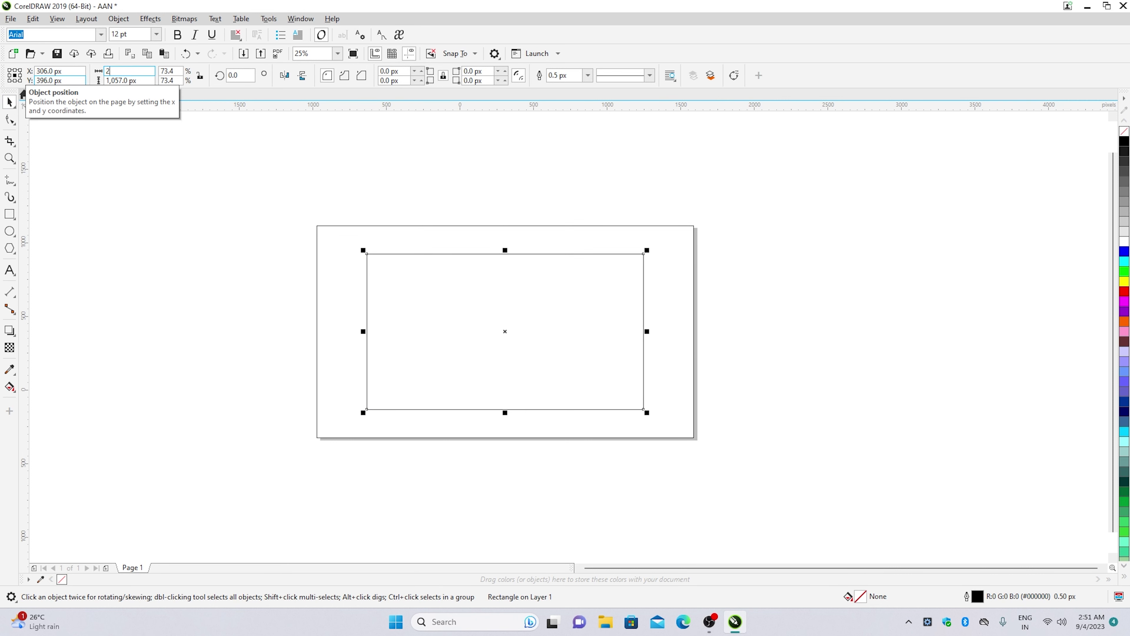
key("Tab")
type("423")
key("Return")
Step: Scale a centred copy of the band to 1855 × 423 px
left_click_drag(266, 191, 363, 268)
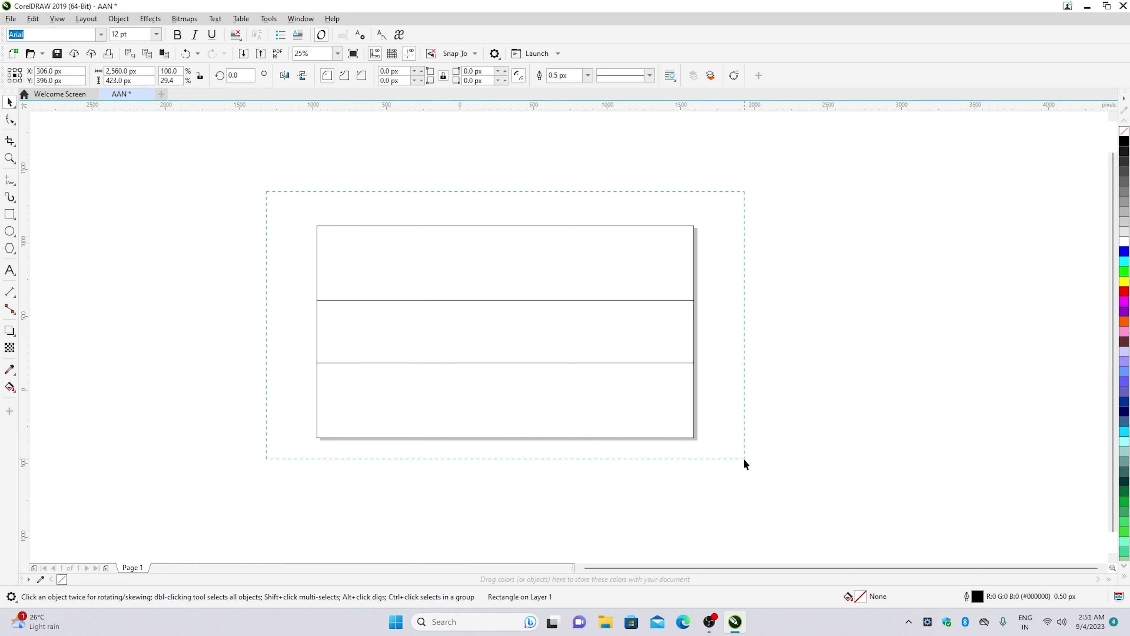
left_click_drag(744, 458, 743, 459)
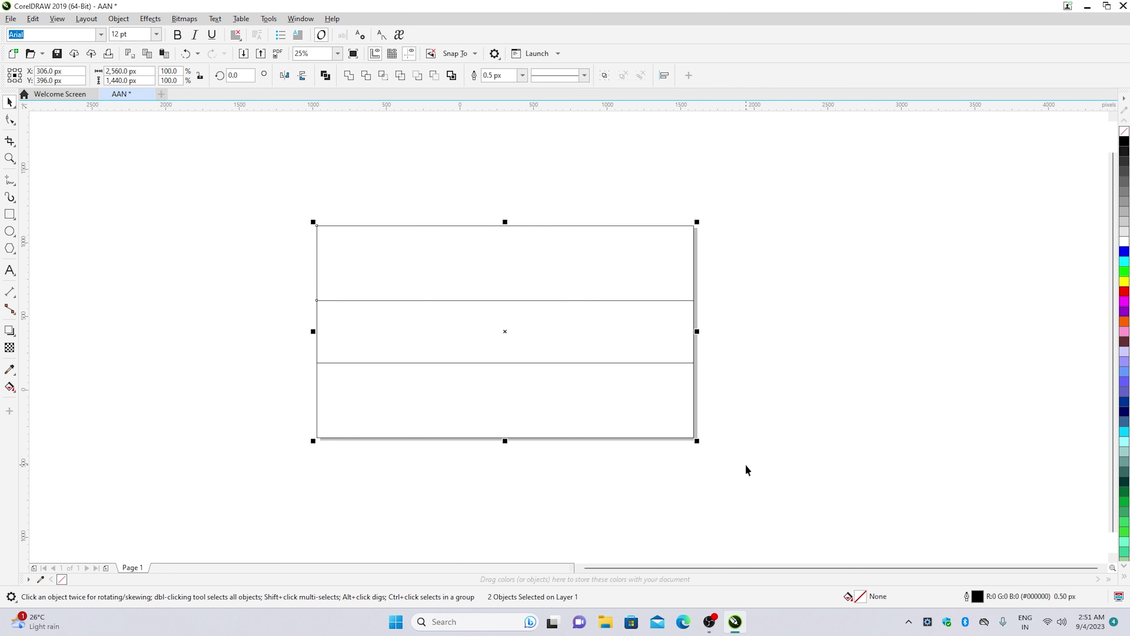
left_click(693, 362)
left_click_drag(696, 364, 663, 362)
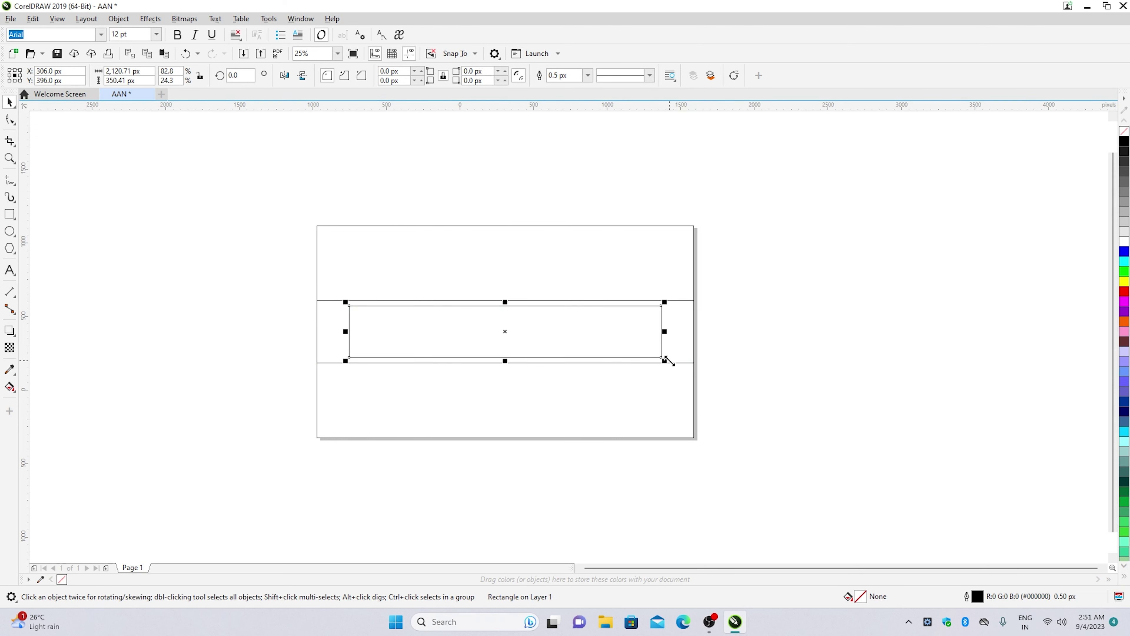
left_click(128, 70)
type("1")
key("Tab")
type("4")
key("Return")
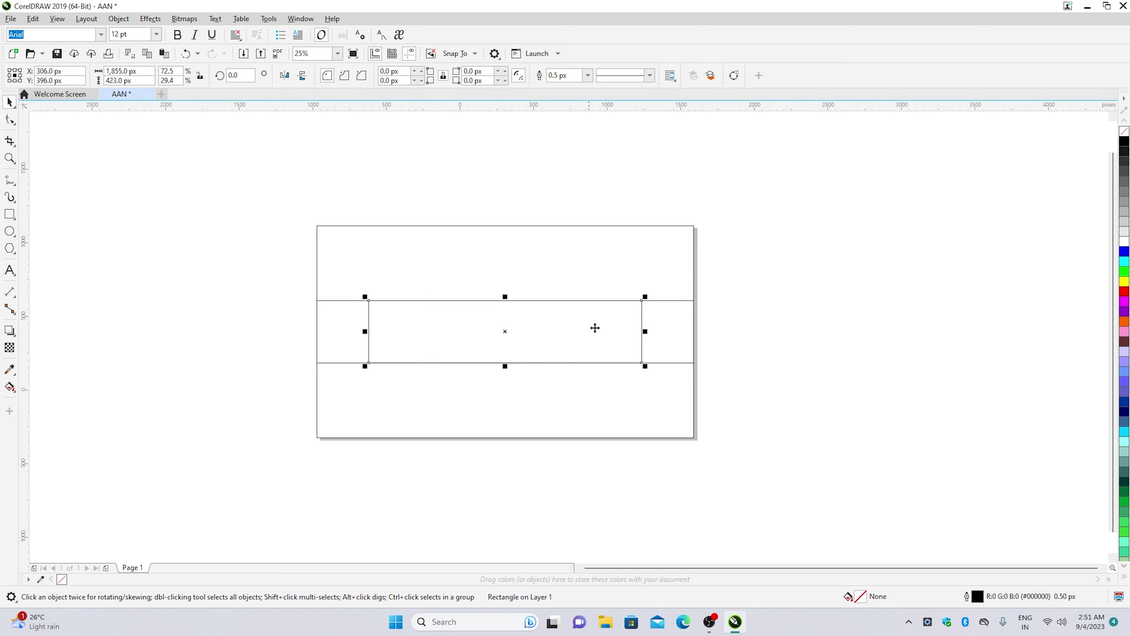
Step: Add a centred 1546 × 423 px rectangle inside the 1855 px one
key("ctrl+a")
left_click(739, 336)
left_click(641, 358)
left_click_drag(646, 365, 614, 359)
left_click_drag(153, 71, 62, 71)
type("15")
key("Tab")
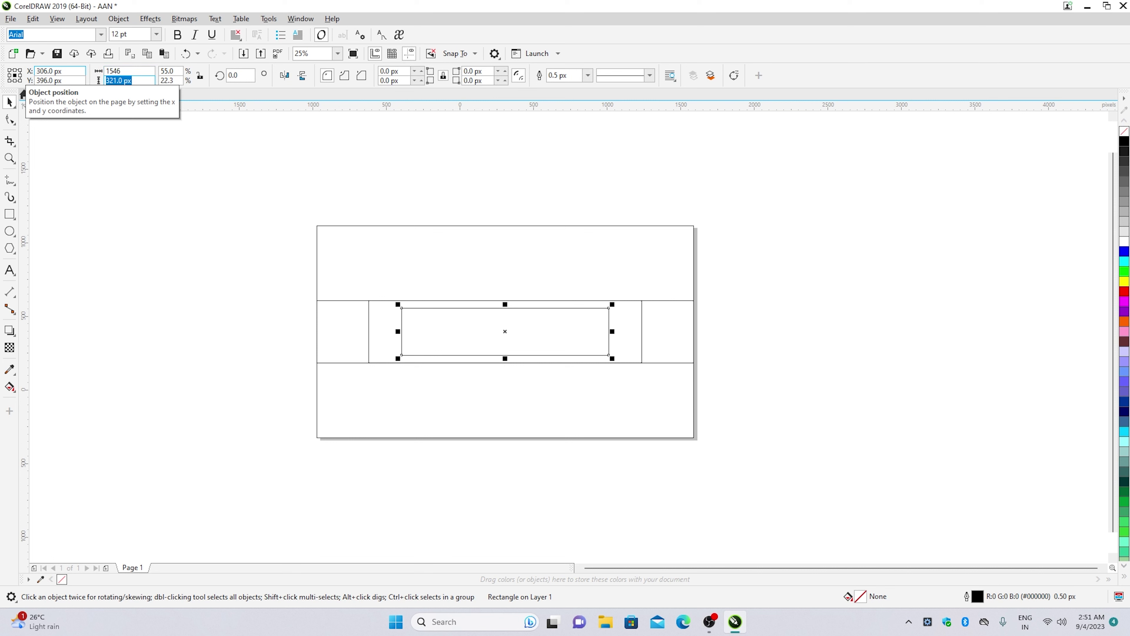
type("423")
key("Return")
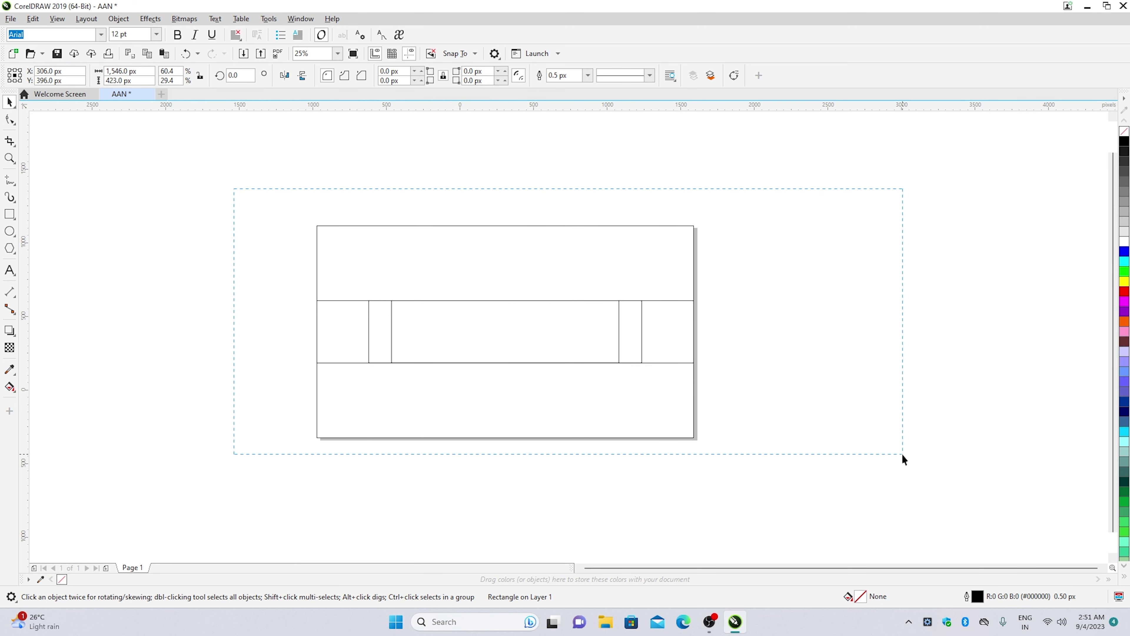
left_click_drag(903, 458, 897, 455)
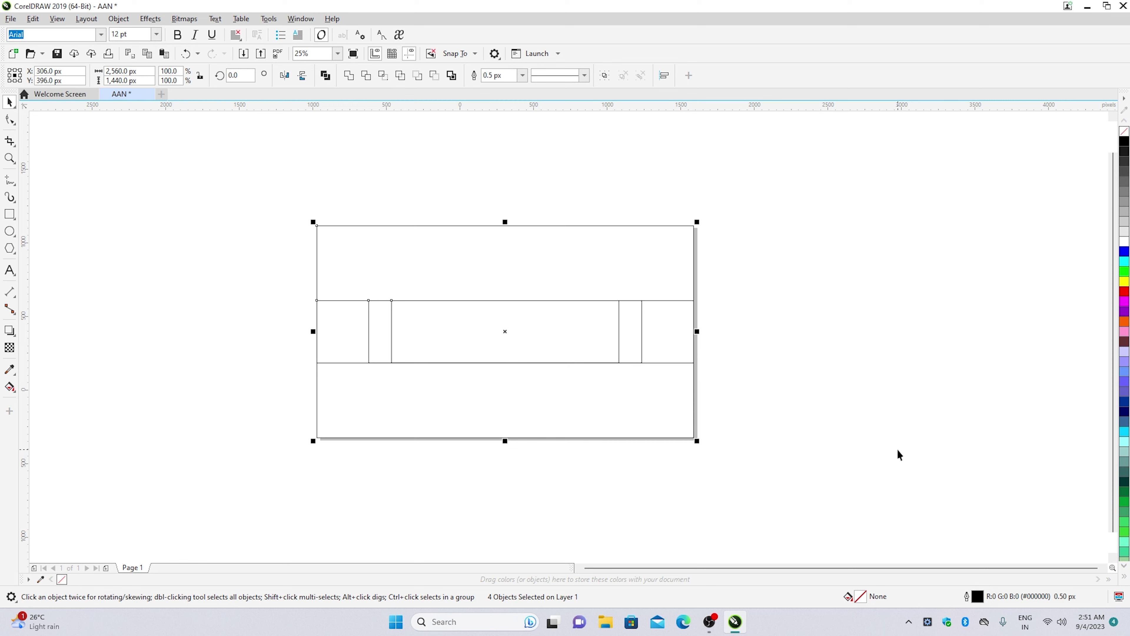
left_click(906, 399)
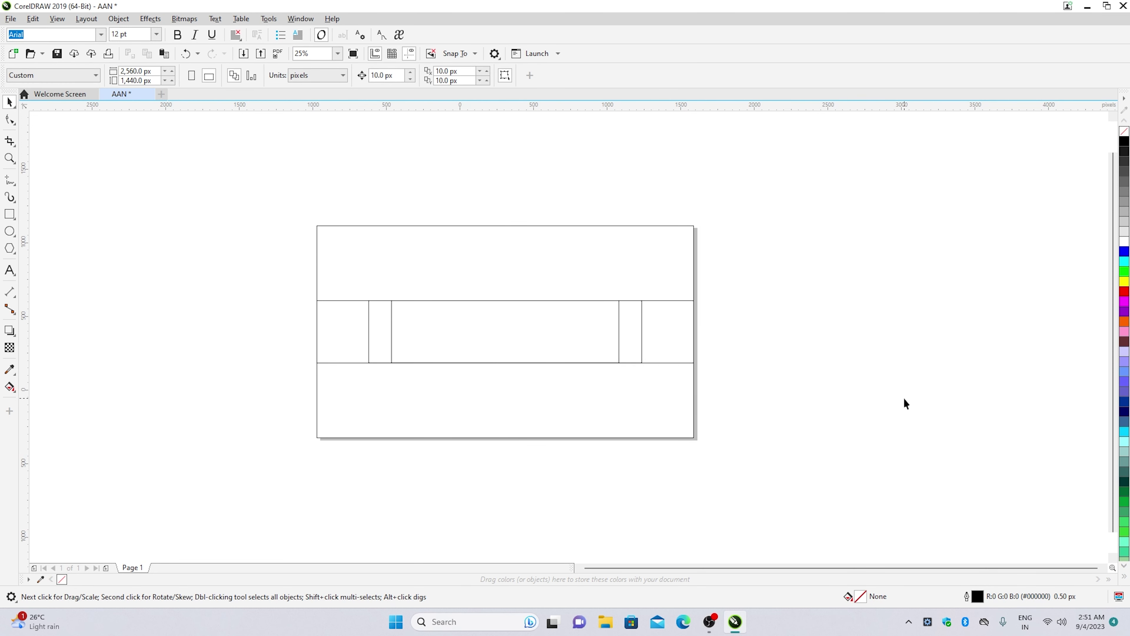
Step: Place guidelines on the band's top and bottom edges and the central section's sides
left_click_drag(454, 105, 470, 300)
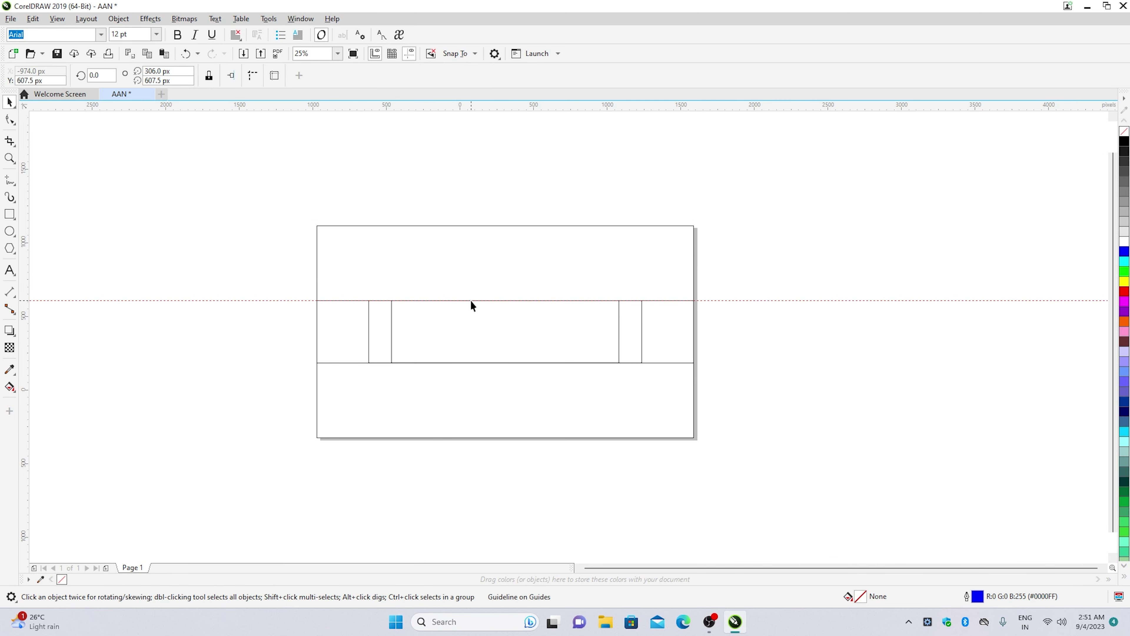
mouse_move(496, 106)
left_mouse_down()
mouse_move(501, 363)
mouse_move(191, 362)
left_mouse_up()
left_click_drag(394, 332, 391, 332)
left_click_drag(24, 329, 620, 333)
scroll(387, 337, "up", 2)
scroll(388, 337, "up", 2)
scroll(390, 337, "down", 1)
scroll(398, 338, "down", 1)
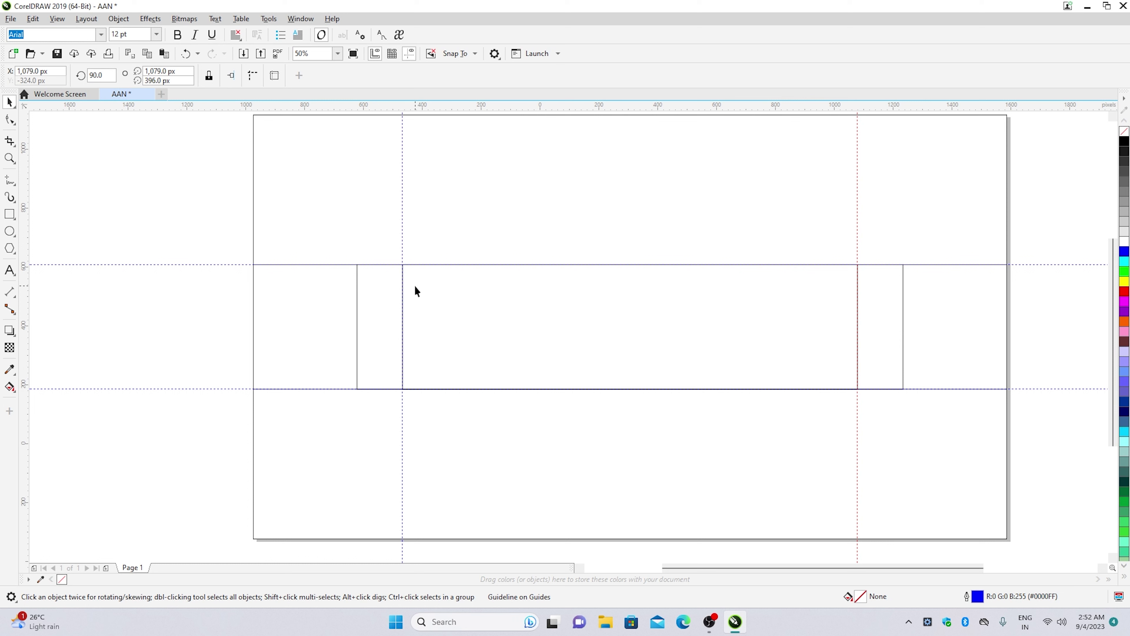
Step: Delete the inner helper rectangles, keeping the page-sized one
left_click(438, 308)
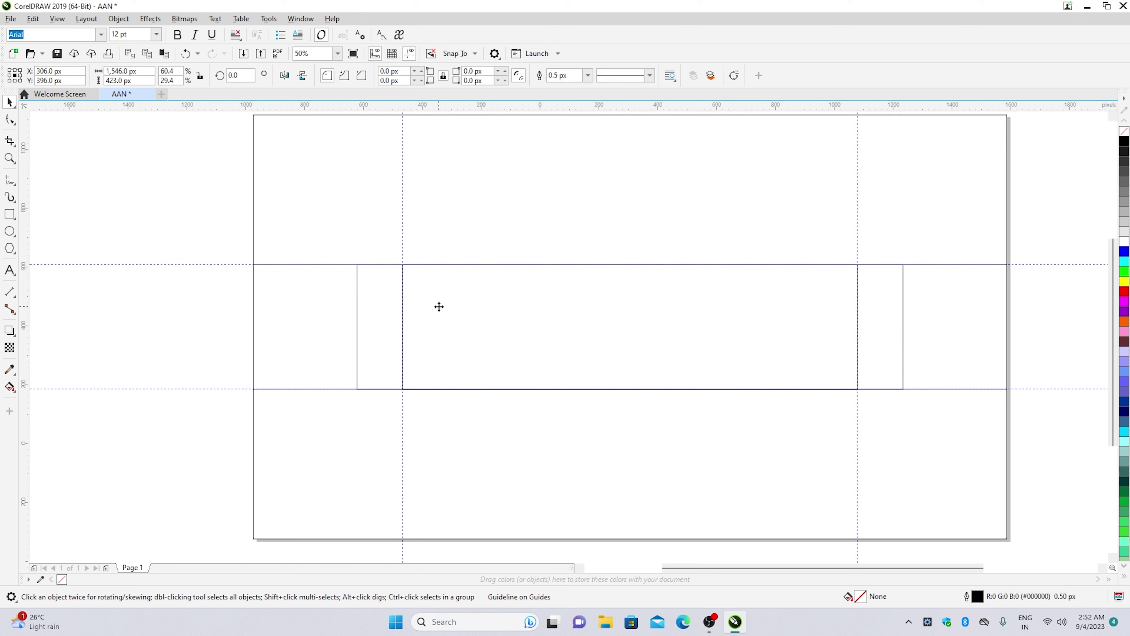
key("Escape")
key("ctrl+a")
key("Delete")
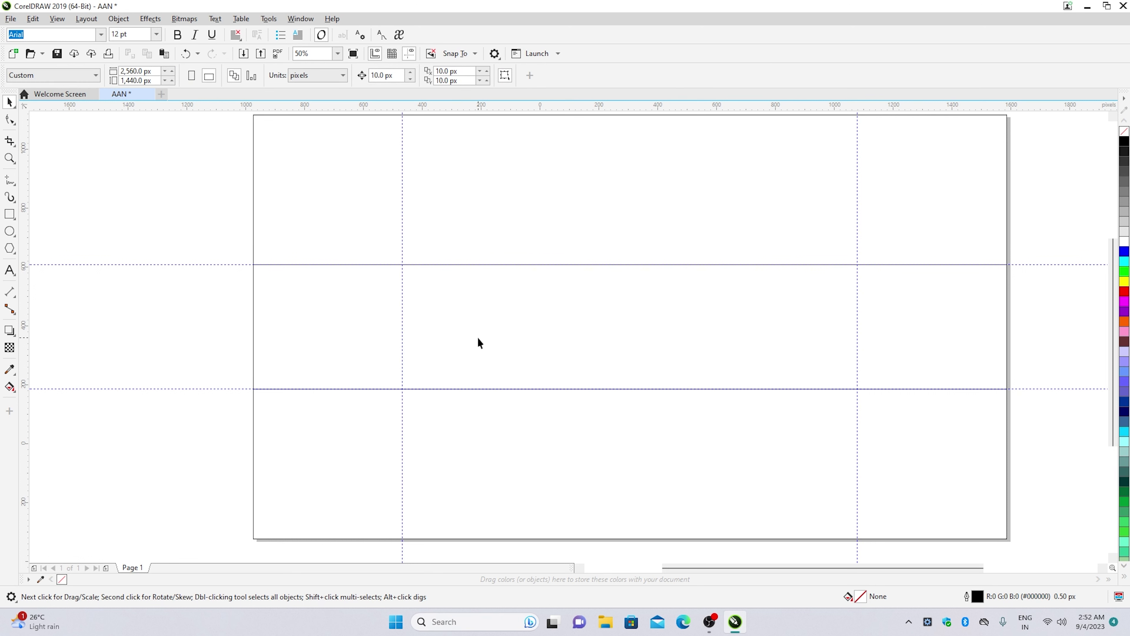
key("ctrl+z")
left_click(478, 336)
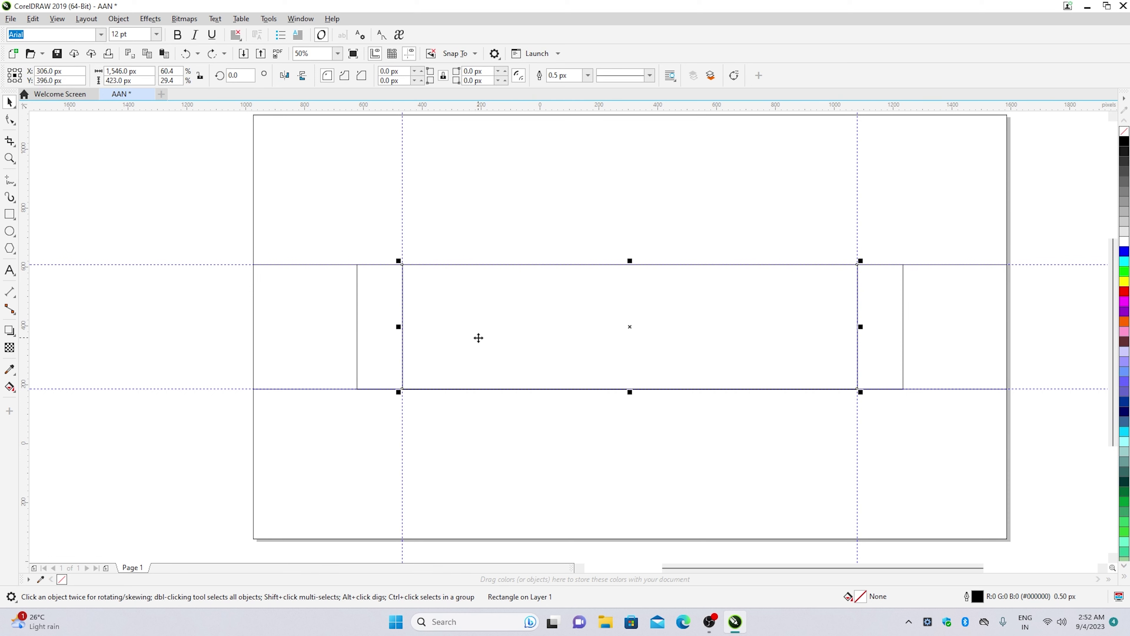
key("Delete")
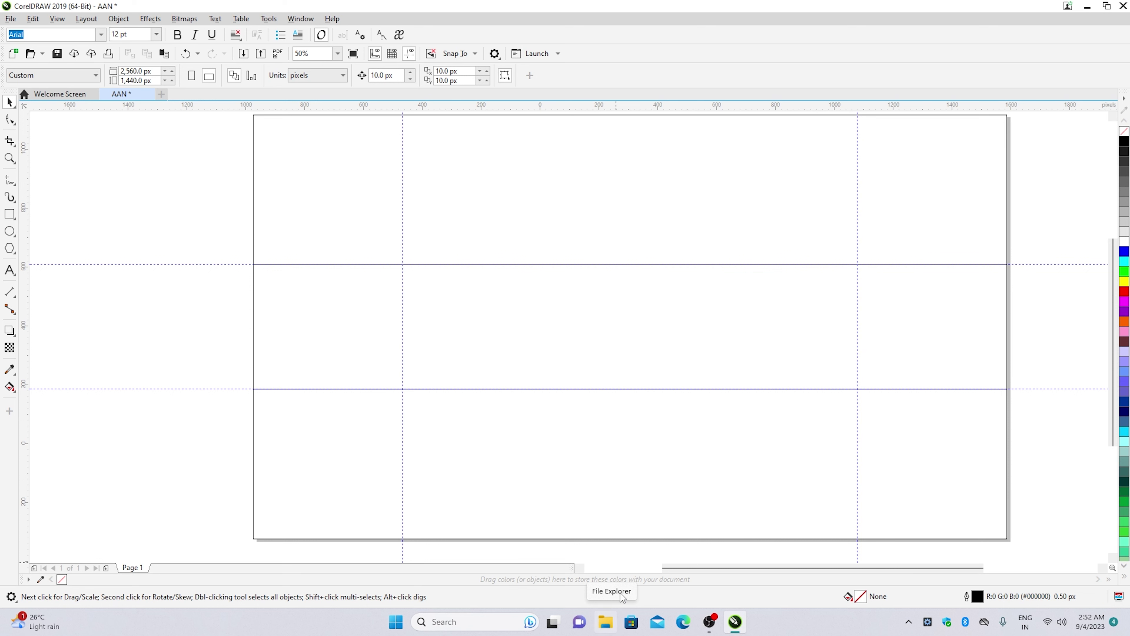
Step: Drag the AAN logo photo onto the page and resize it to about 477 px wide
left_click(605, 621)
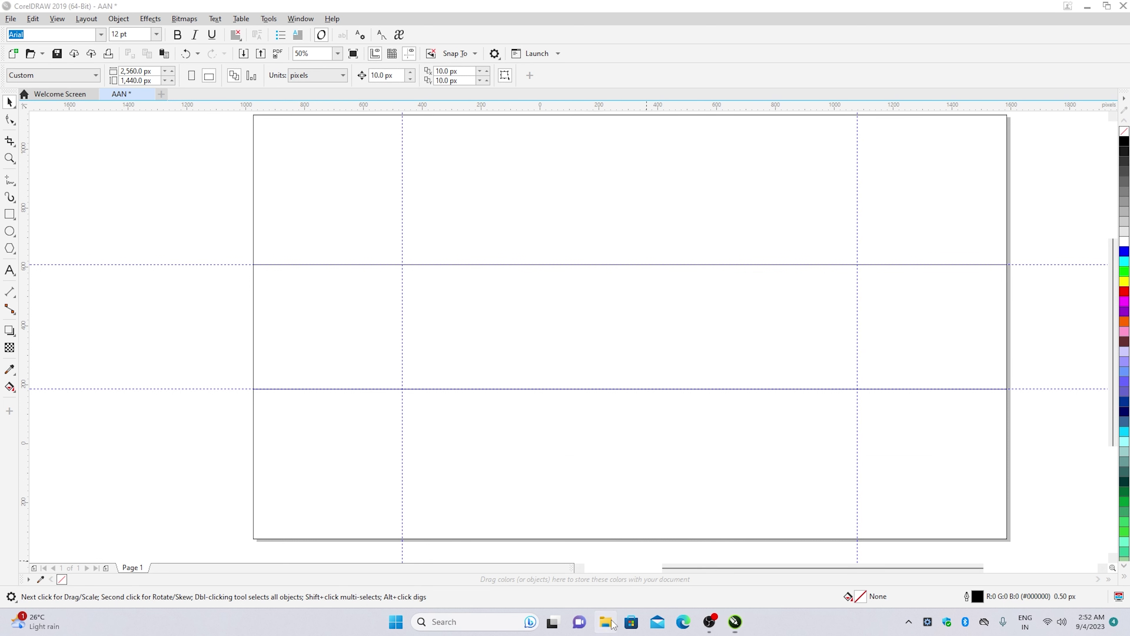
left_click_drag(459, 295, 330, 350)
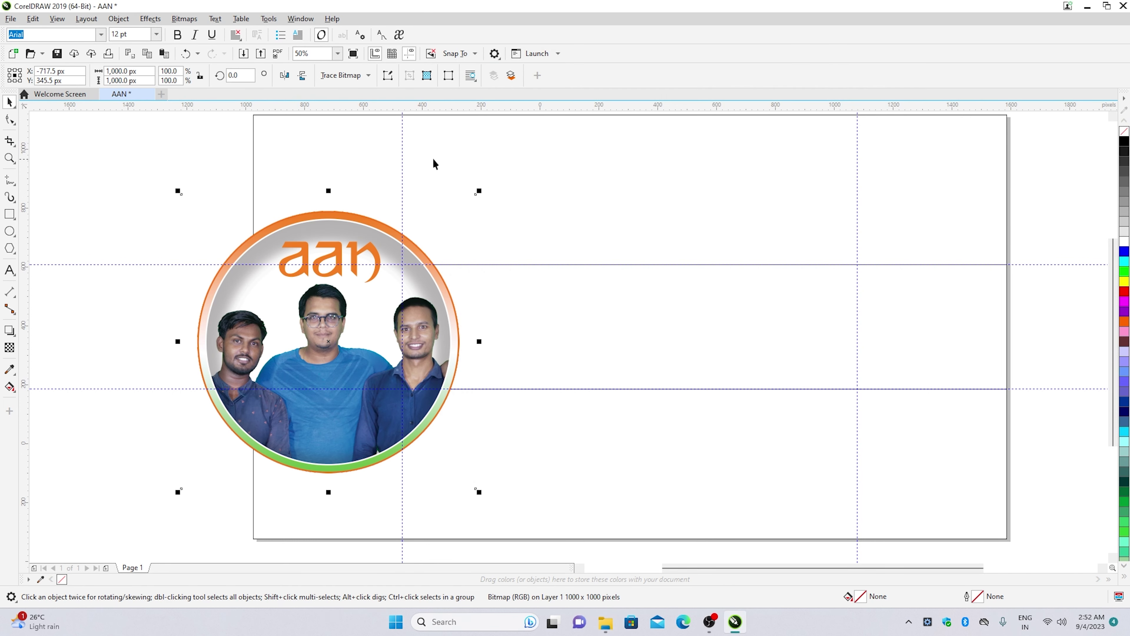
left_click(122, 71)
type("477")
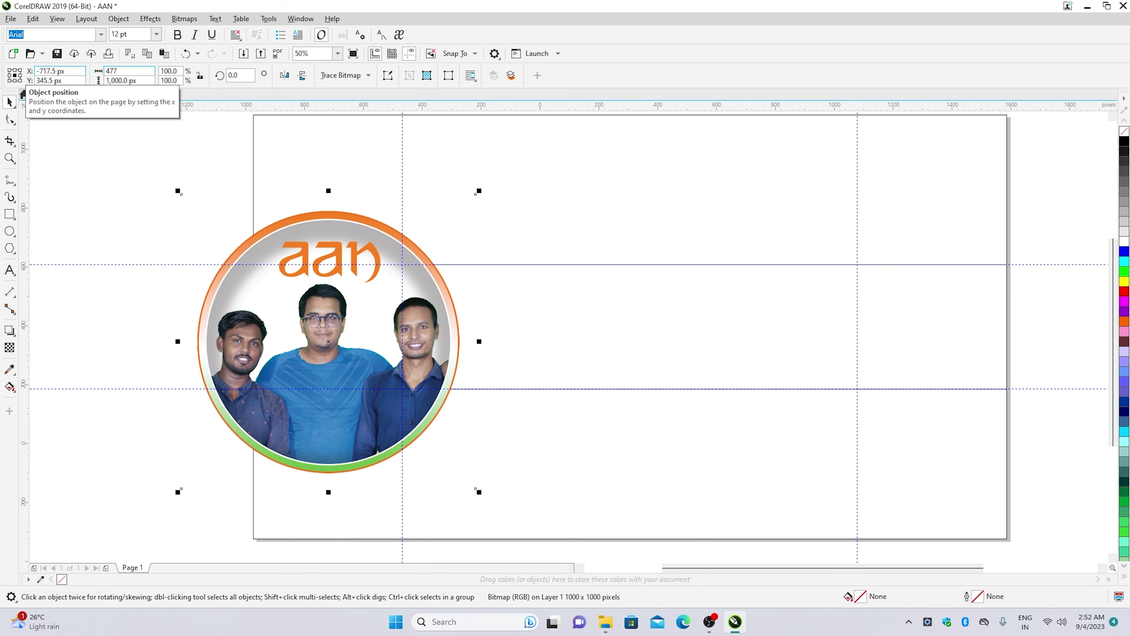
key("Return")
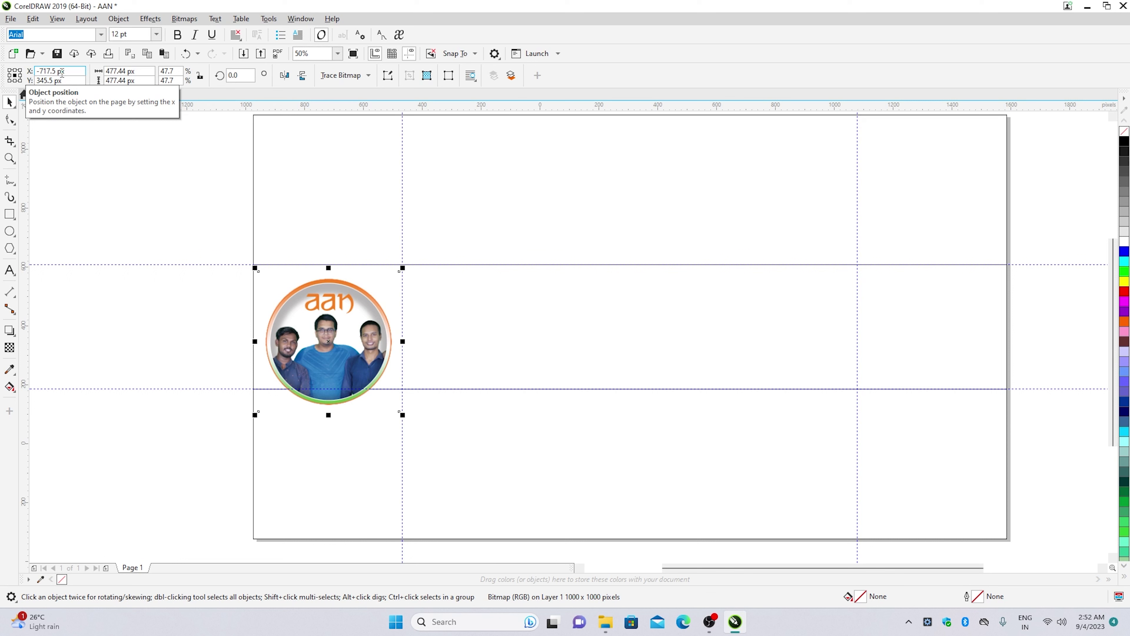
Step: Centre the logo horizontally and vertically against the page-sized rectangle
left_click(487, 299, "shift")
key("c")
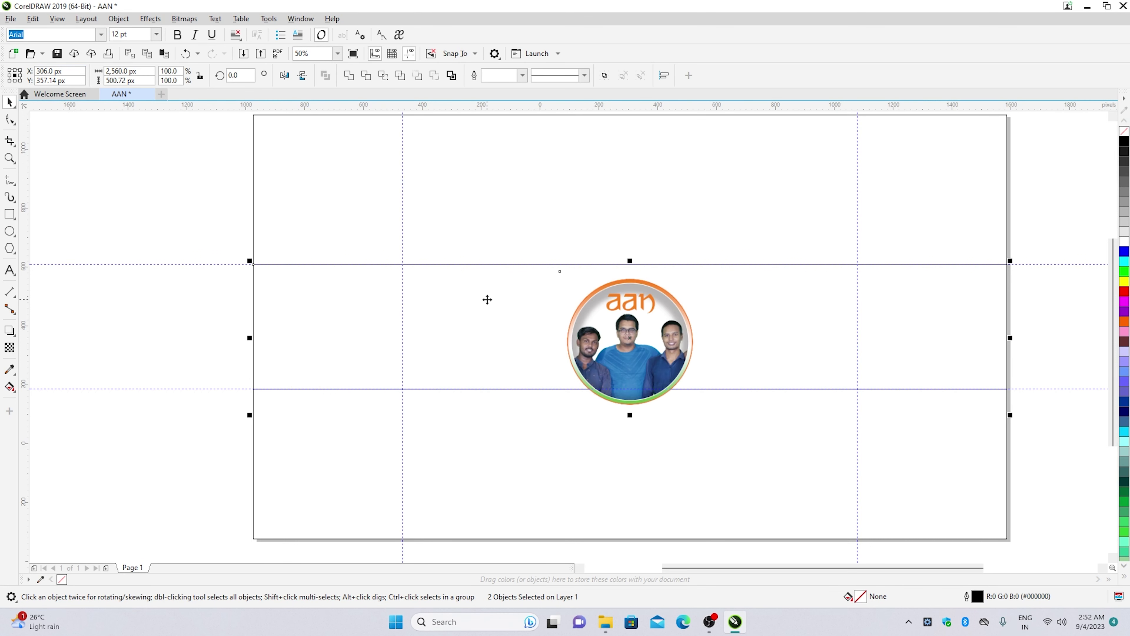
key("e")
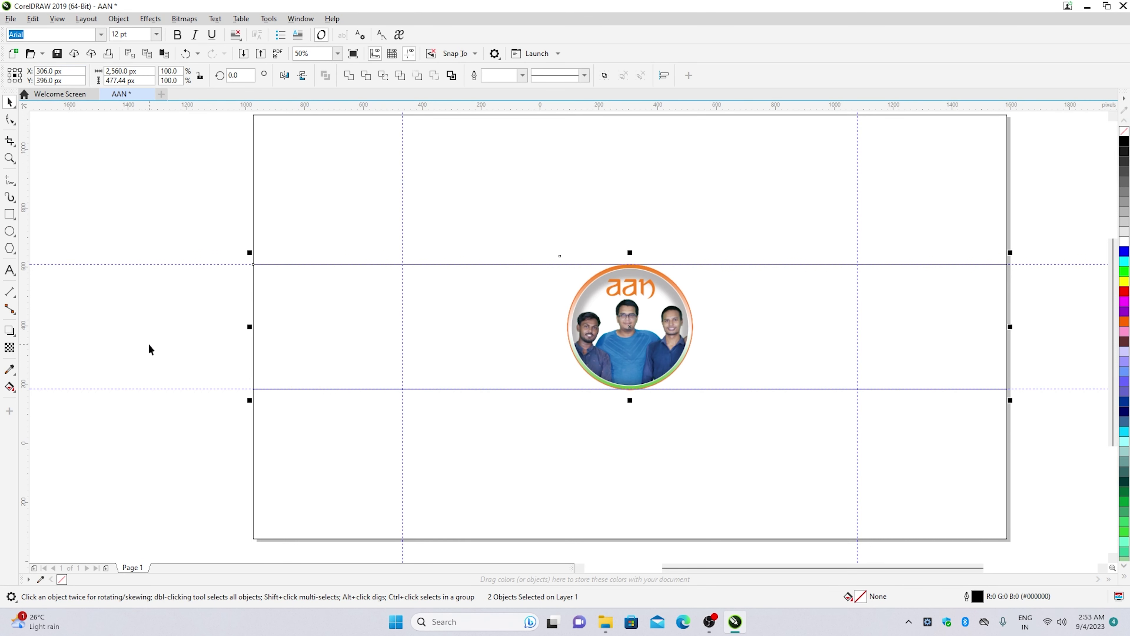
key("Escape")
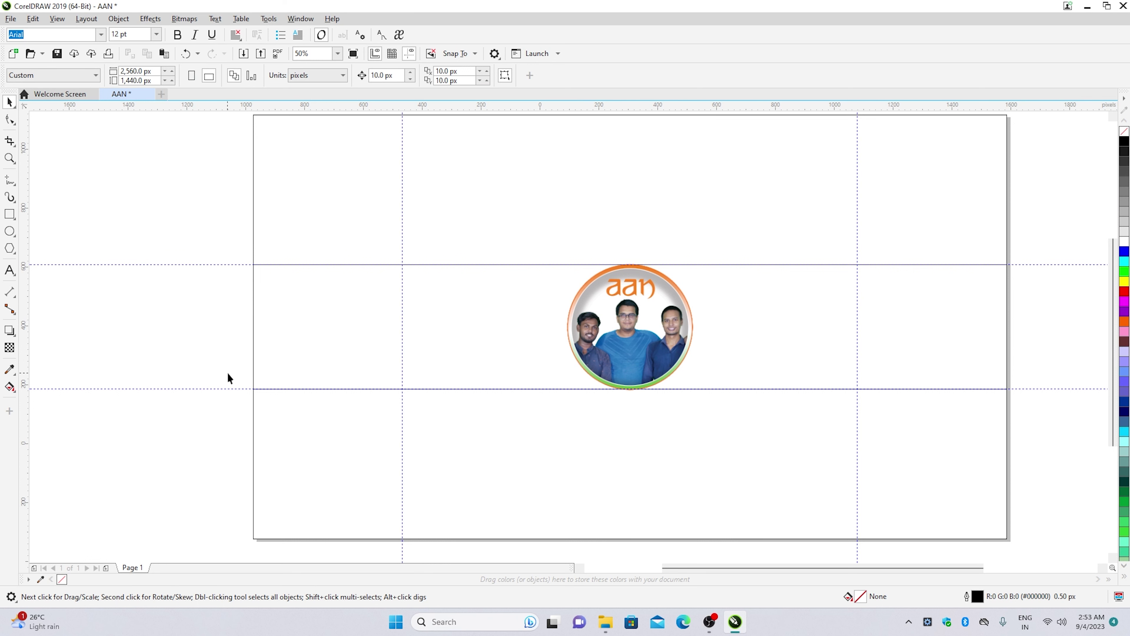
scroll(659, 336, "down", 2)
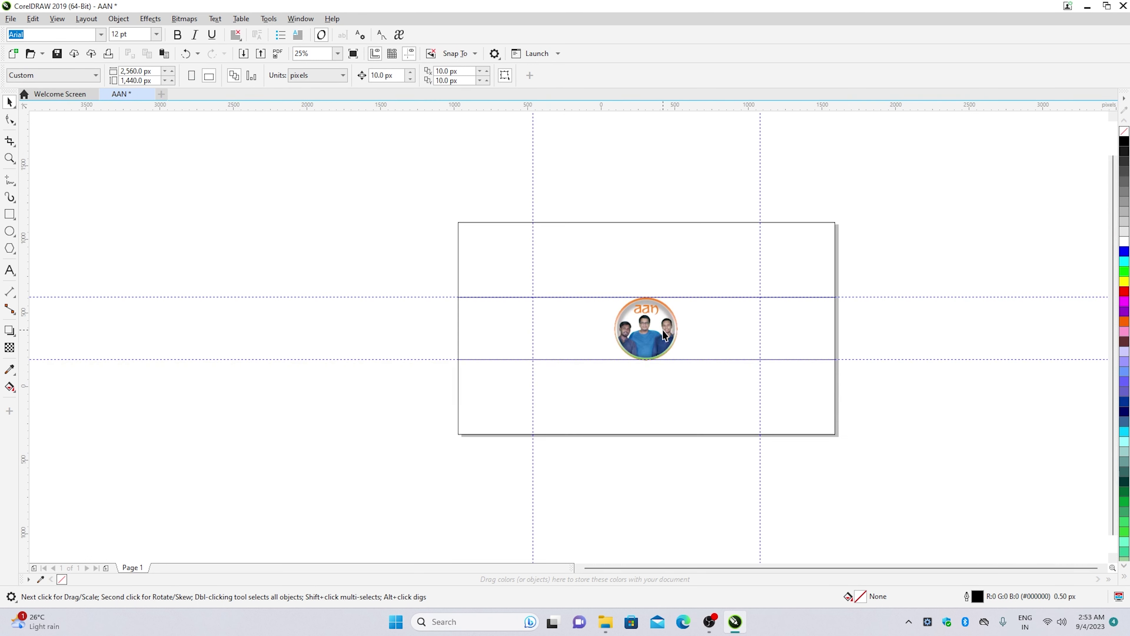
scroll(663, 325, "up", 2)
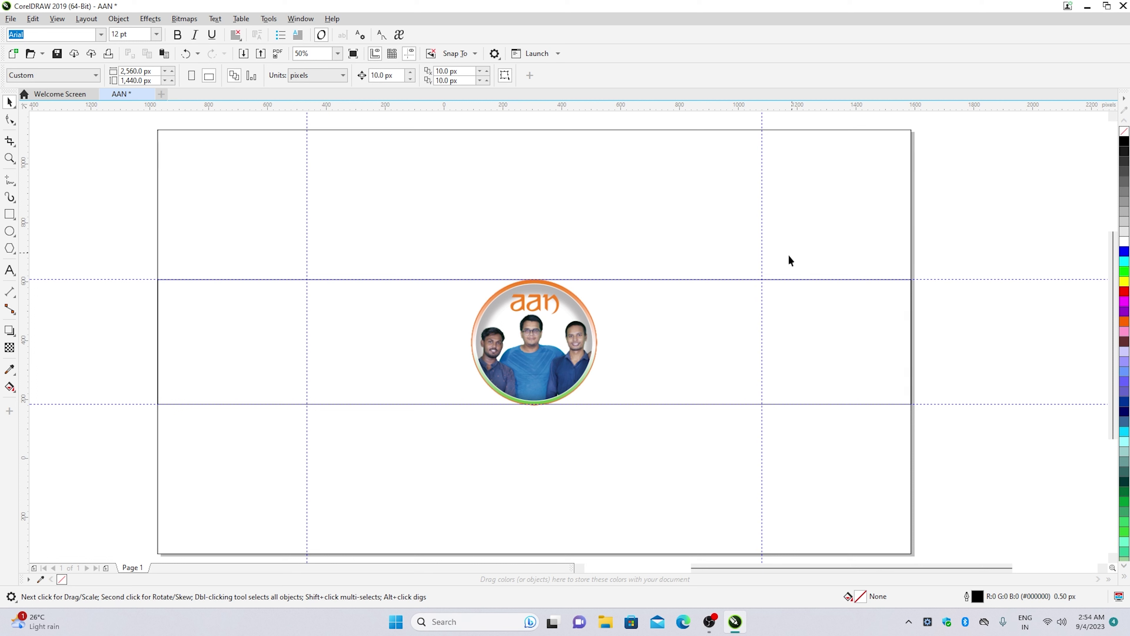
Step: Type the text lines AAN and FUNS left of the logo
left_click(10, 270)
left_click(349, 350)
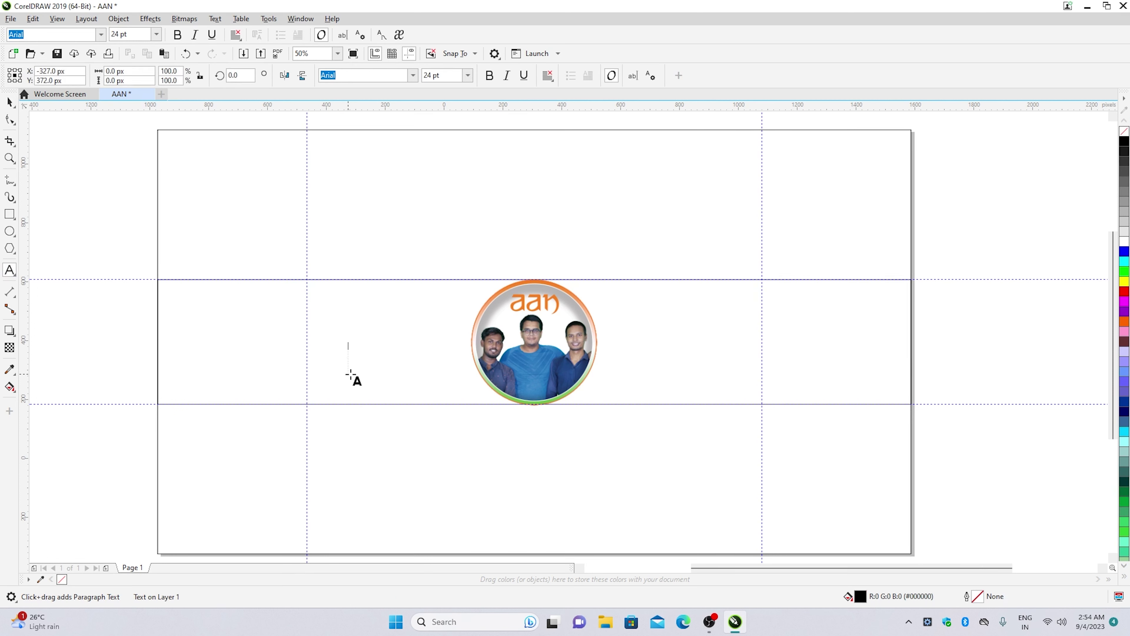
type("AAN")
left_click(351, 375)
type("FUNS")
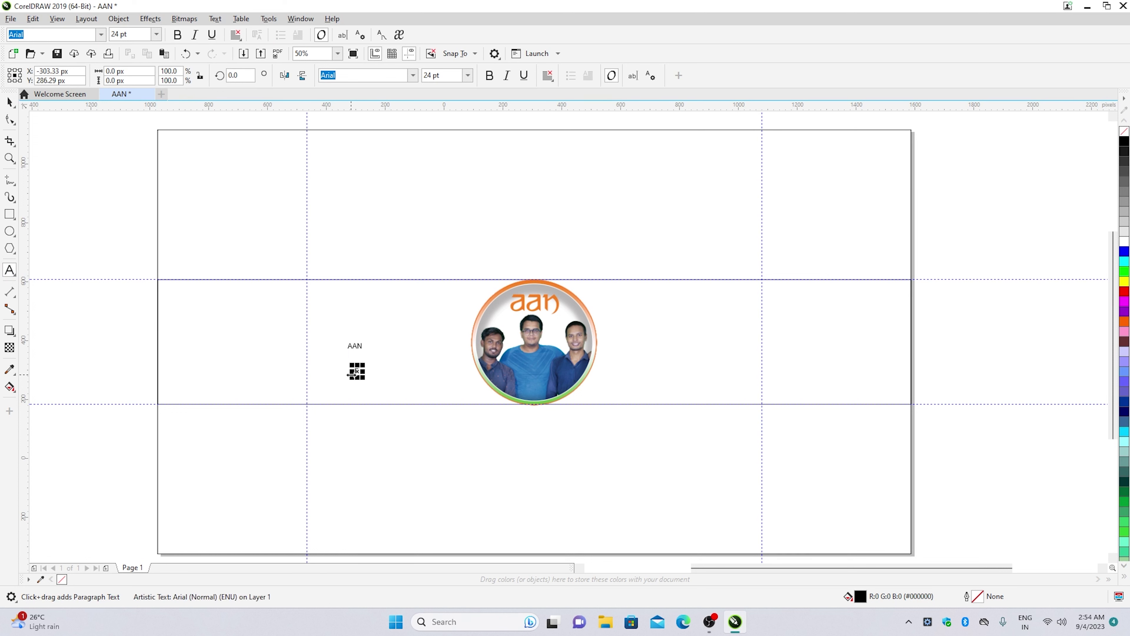
Step: Set both AAN and FUNS to 100 pt, moving AAN up away from FUNS
left_click(9, 102)
left_click(467, 75)
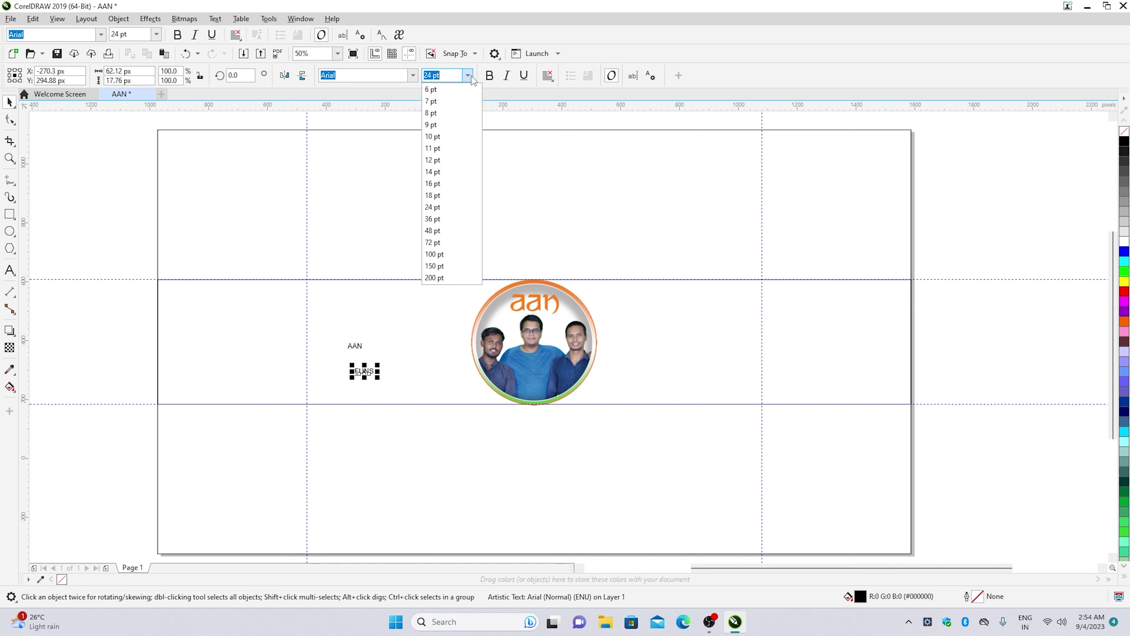
left_click(442, 255)
left_click(354, 346)
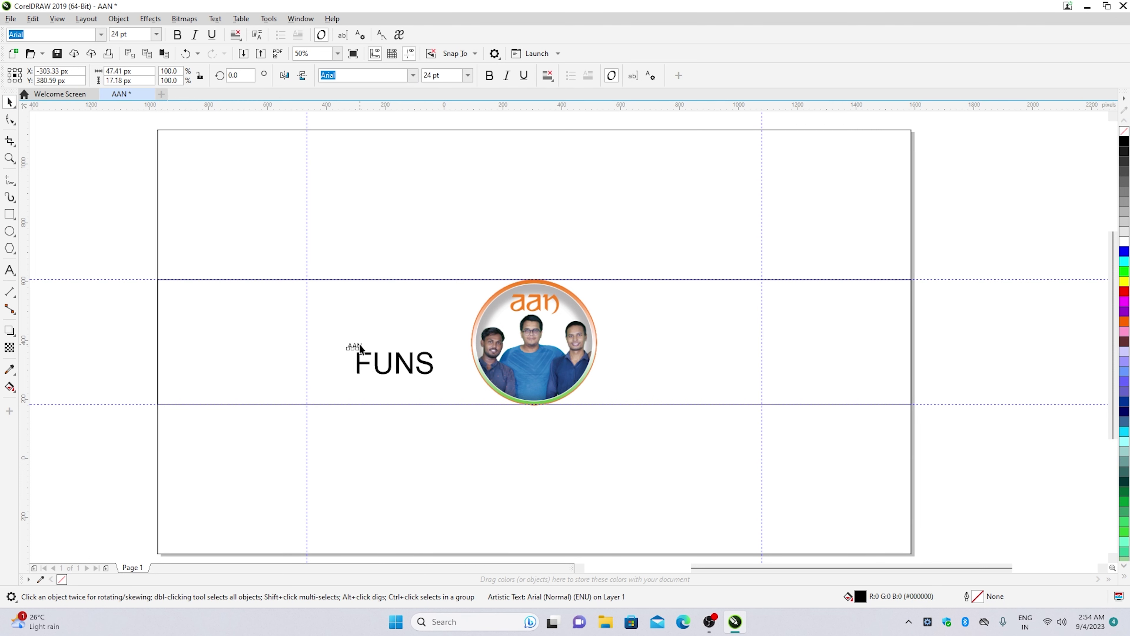
left_click(468, 75)
left_click(436, 254)
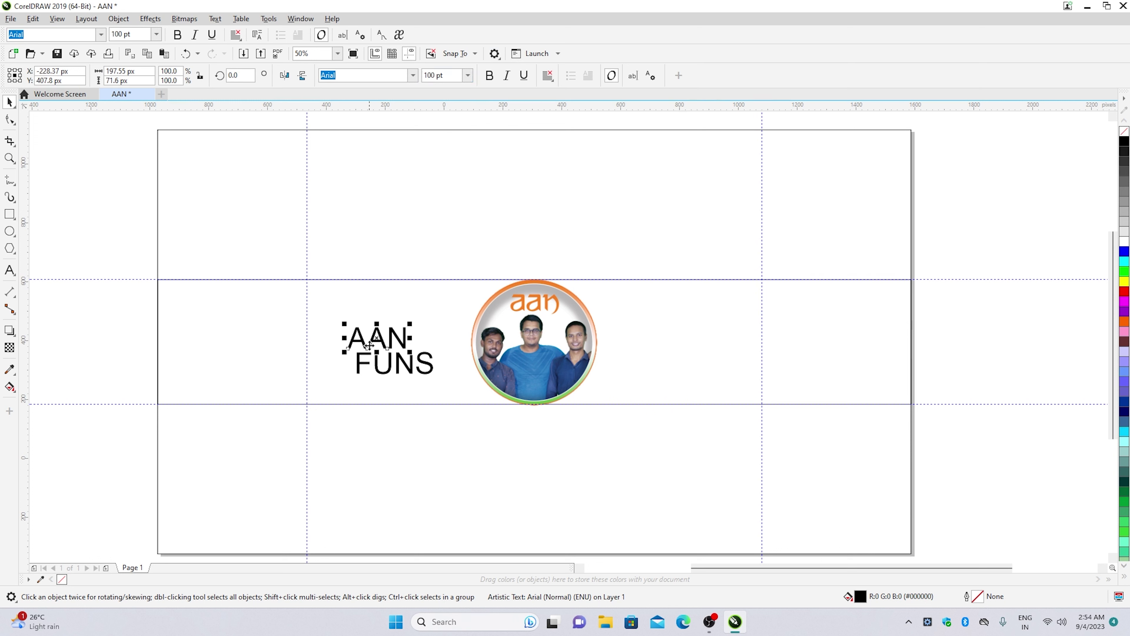
left_click_drag(375, 337, 326, 306)
Step: Apply the stoNe font to AAN and FUNS
left_click(413, 75)
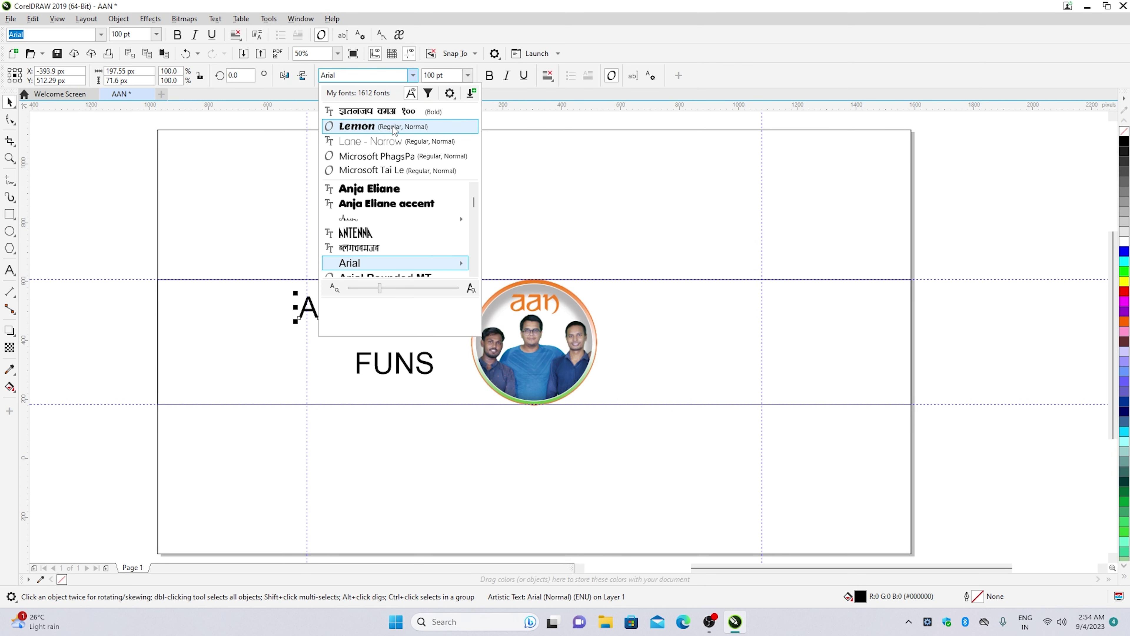
left_click(392, 129)
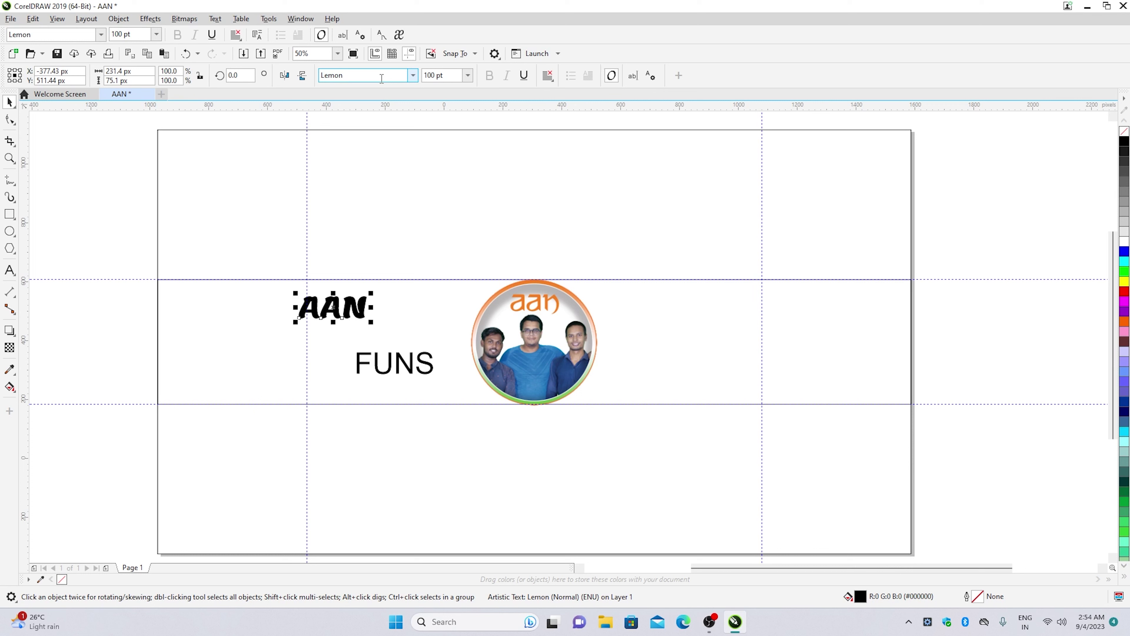
type("stone")
key("Return")
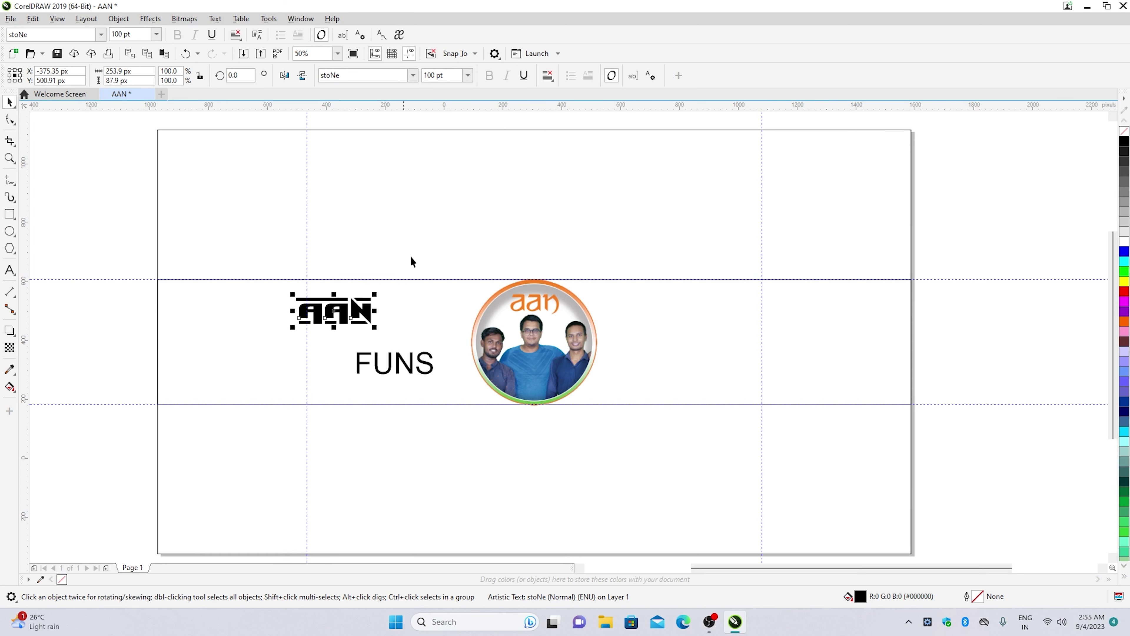
left_click(413, 324)
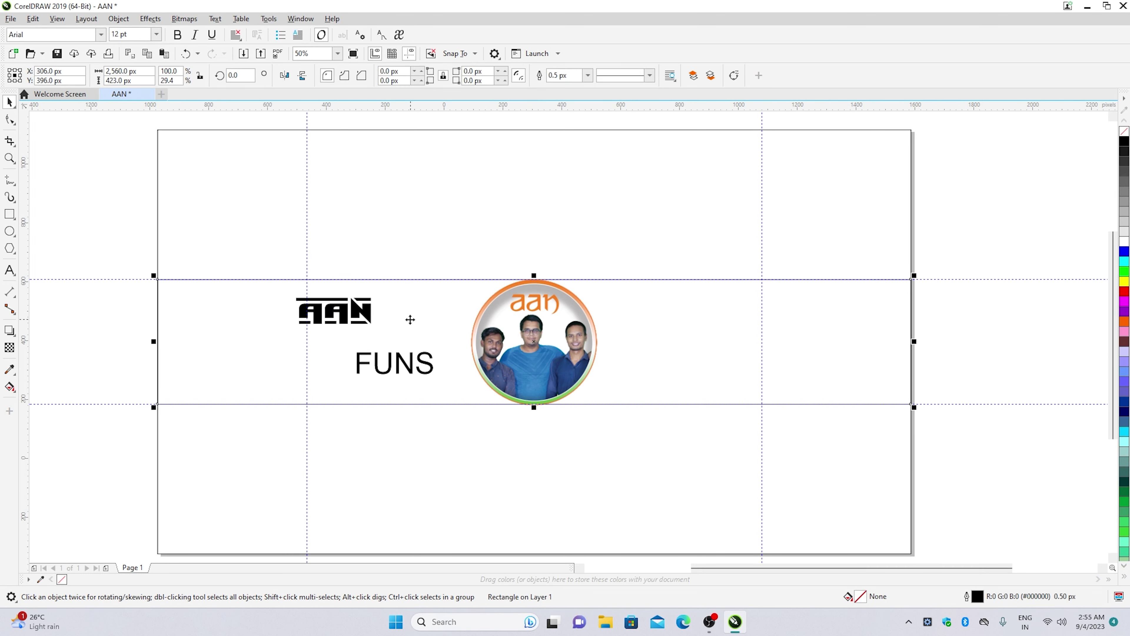
left_click(353, 317)
left_click(399, 364)
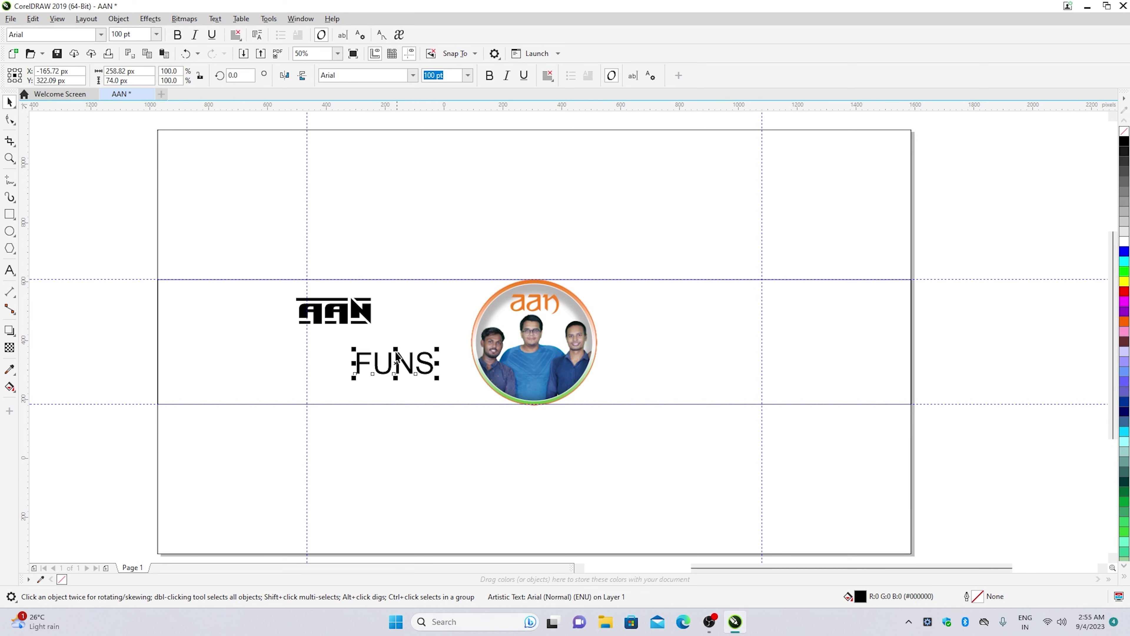
left_click(412, 76)
left_click(325, 205)
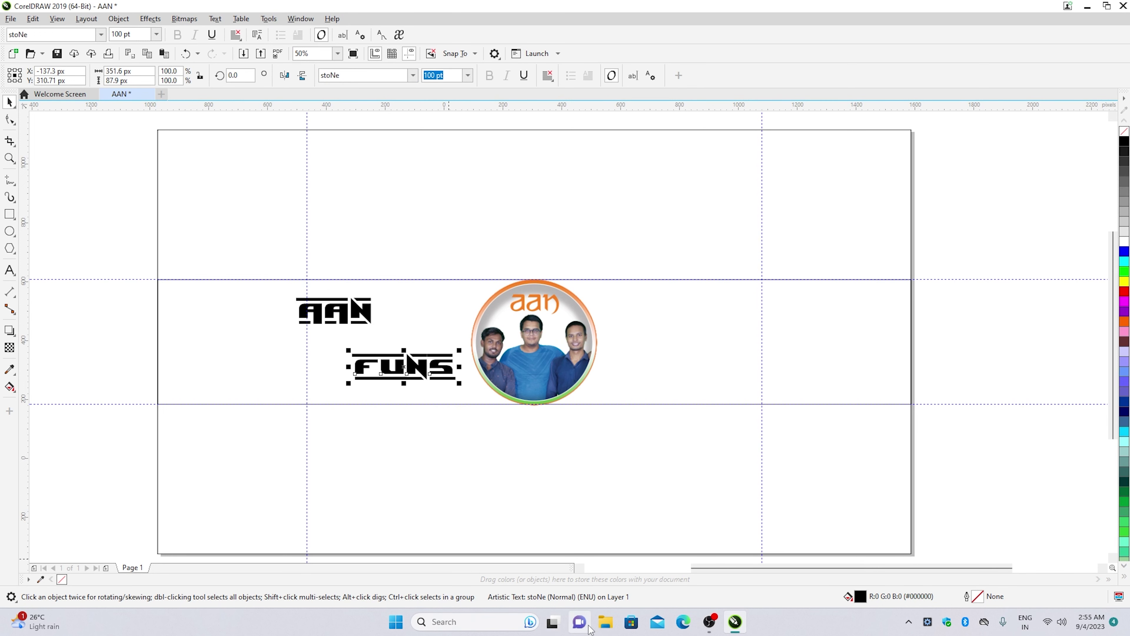
Step: Give FUNS the Race Sport font, undoing a trial of Dream MMA
left_click(605, 621)
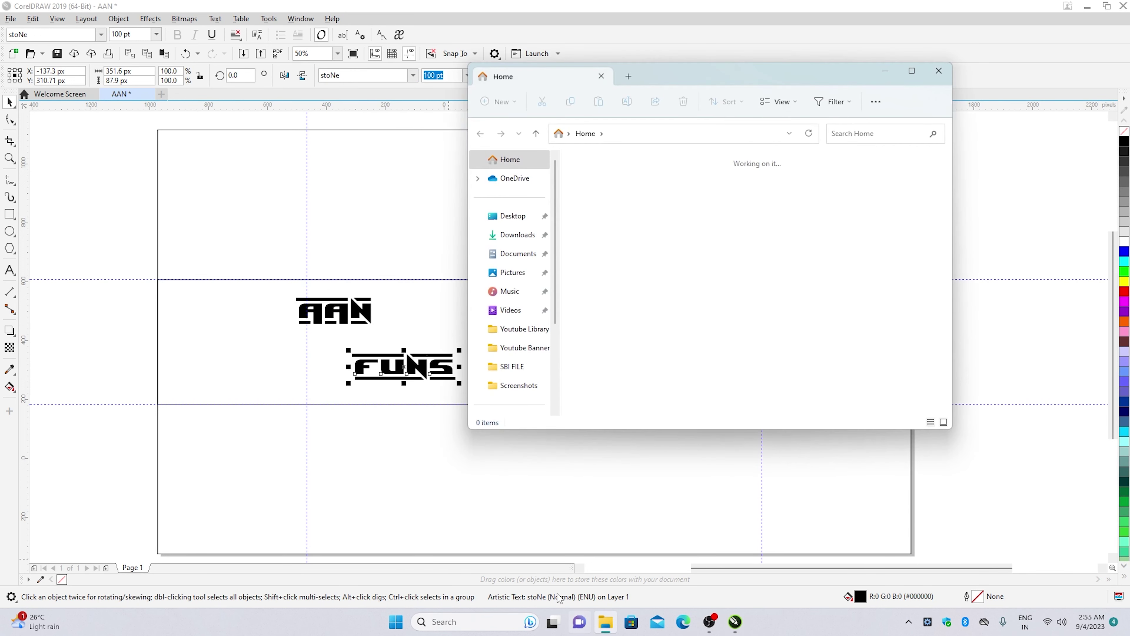
left_click(516, 234)
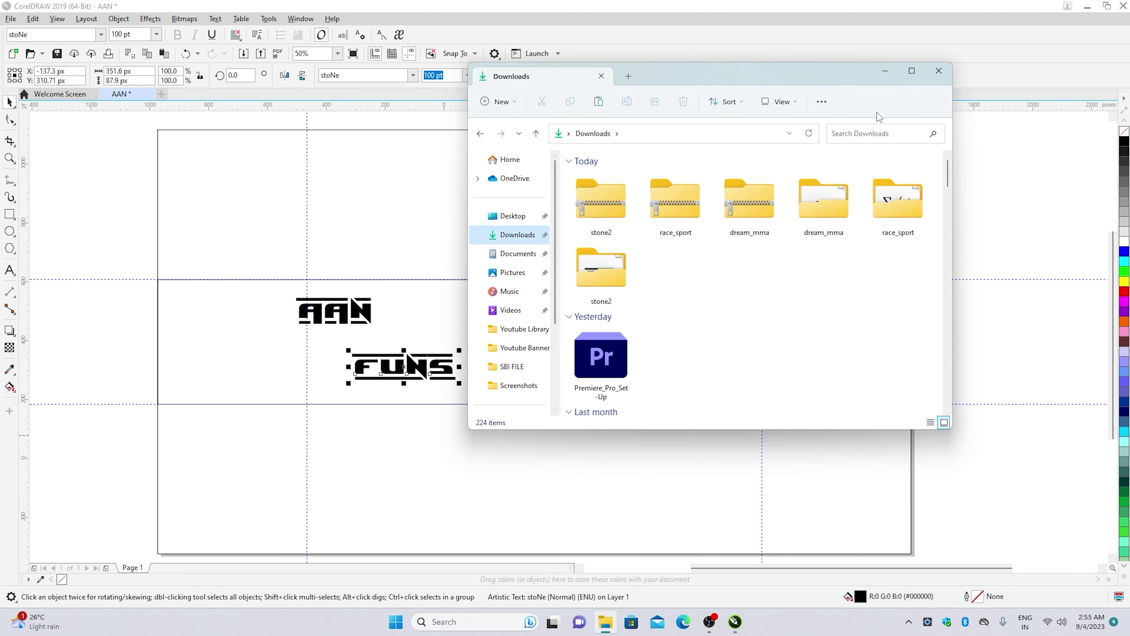
left_click(887, 72)
left_click(390, 76)
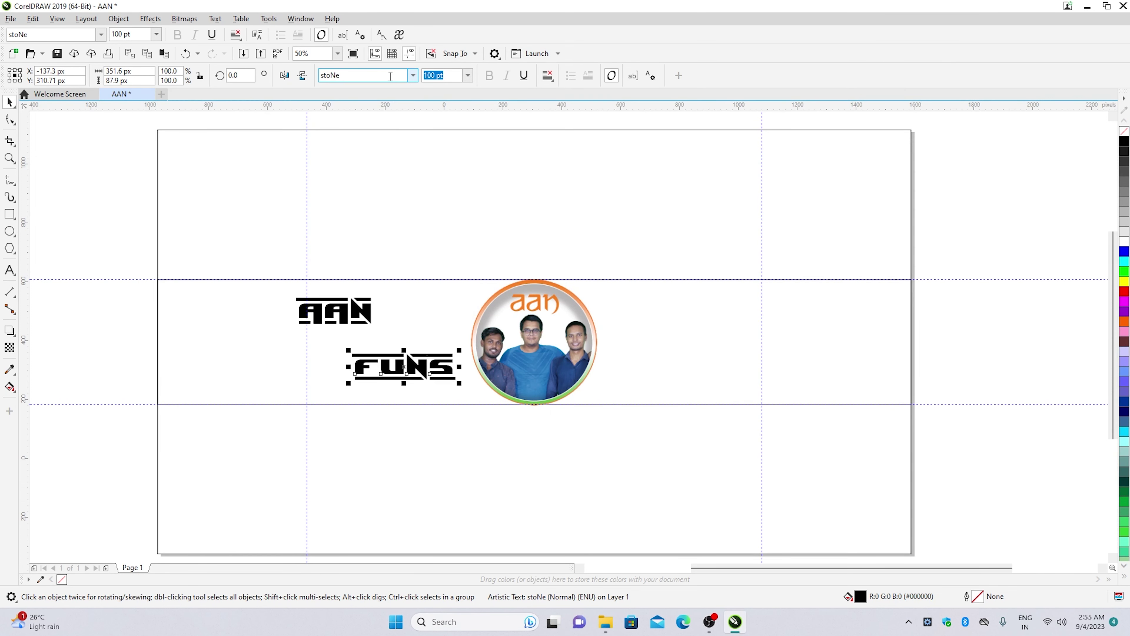
type("Race Sport")
key("Return")
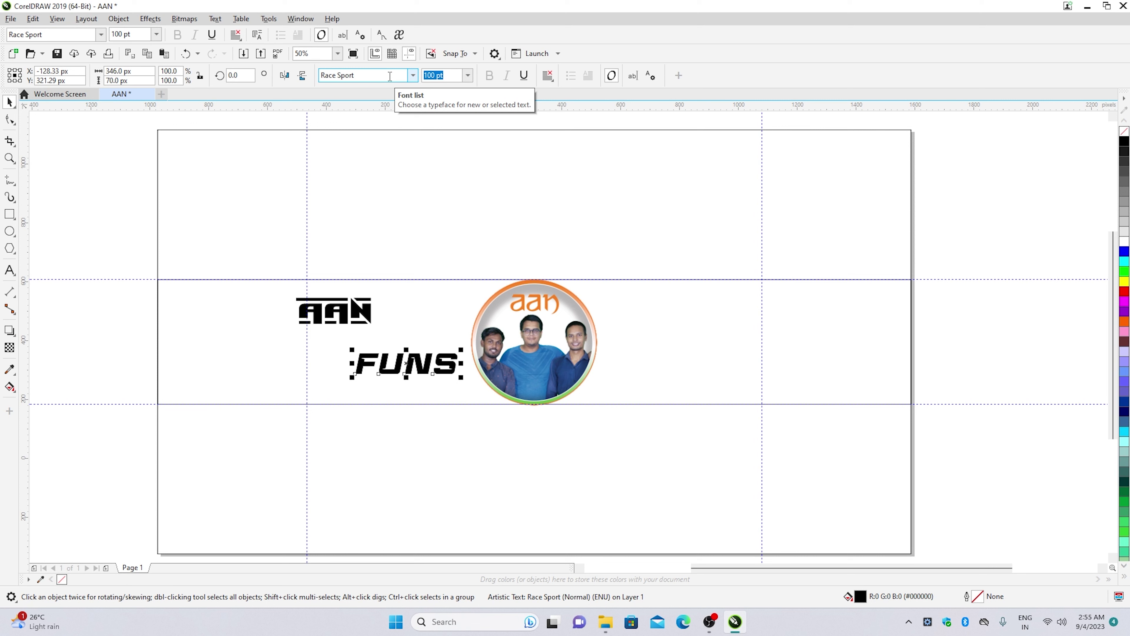
key("alt+Tab")
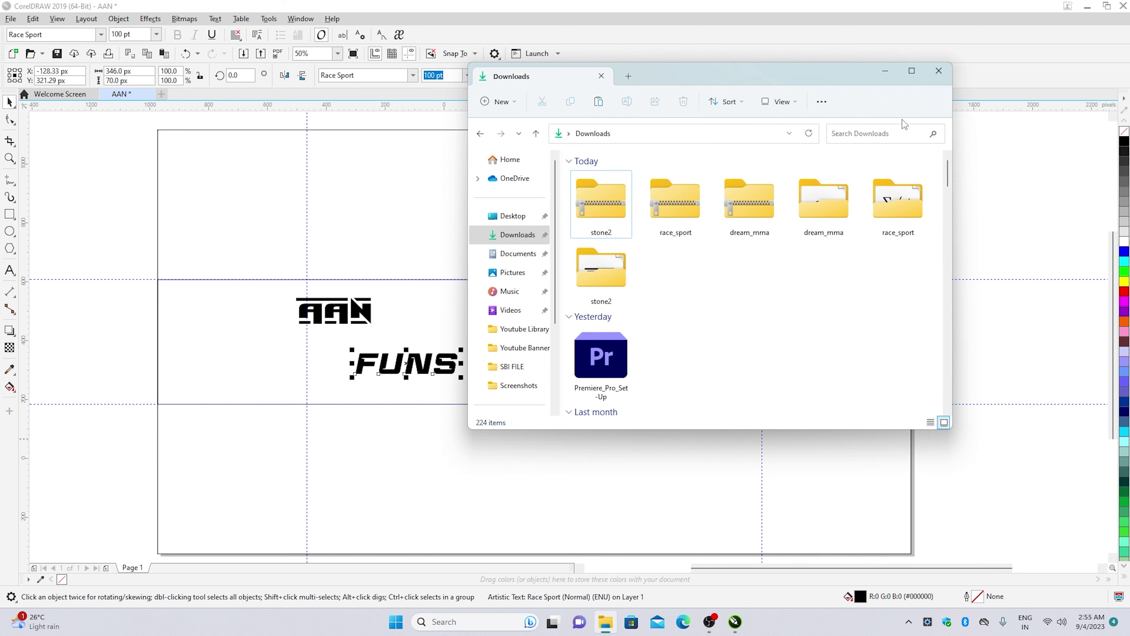
left_click(885, 71)
scroll(365, 75, "down", 1)
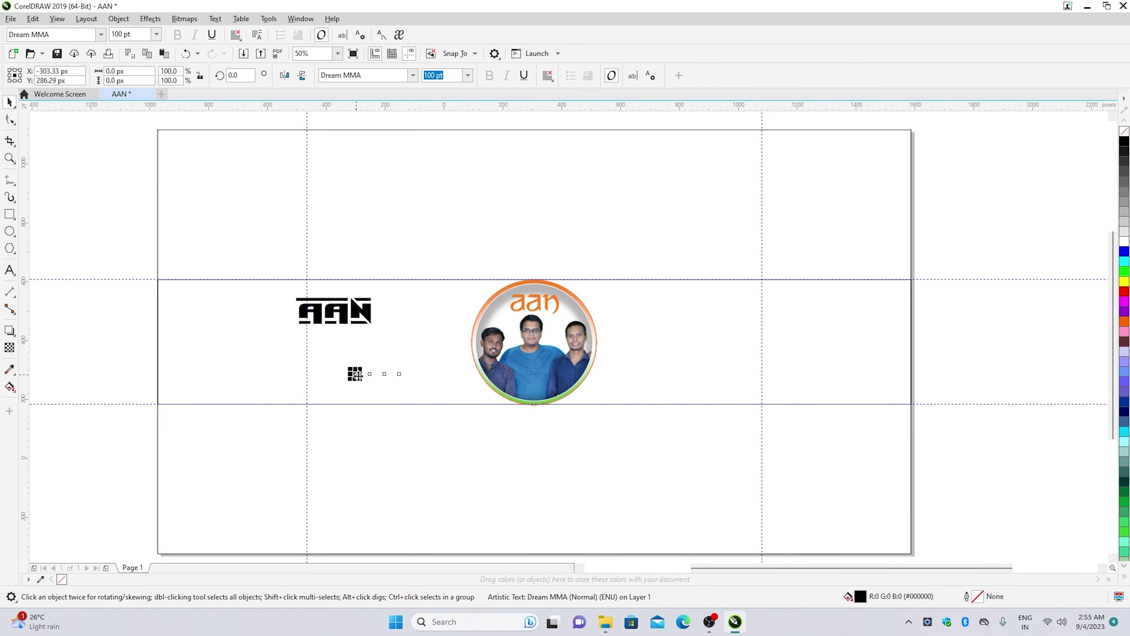
scroll(367, 377, "up", 3)
scroll(366, 377, "down", 2)
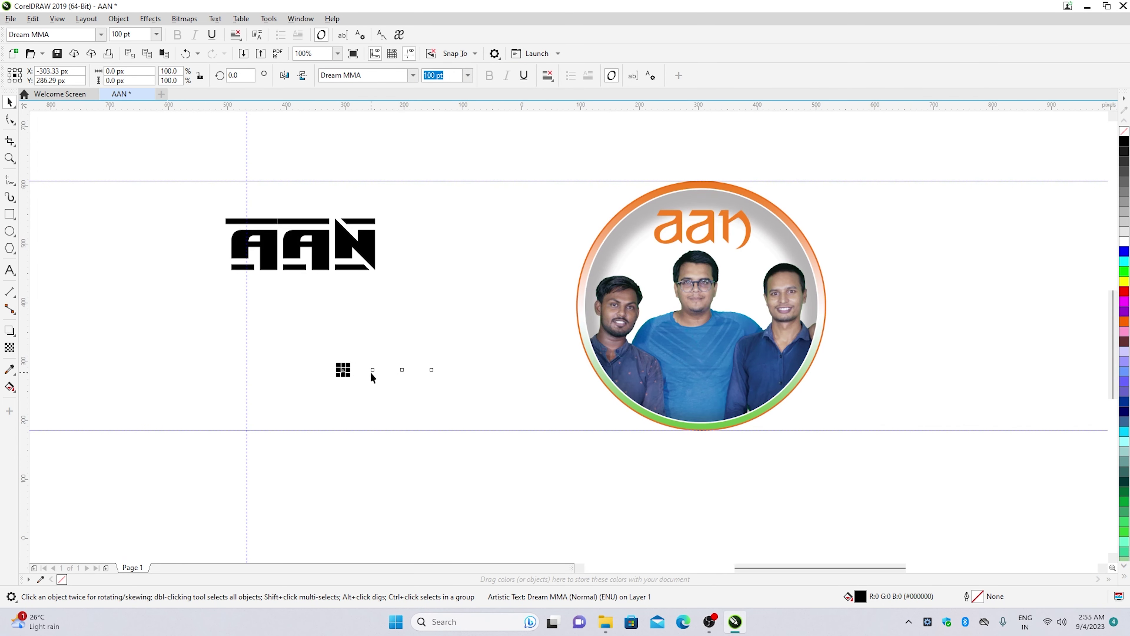
key("ctrl+z")
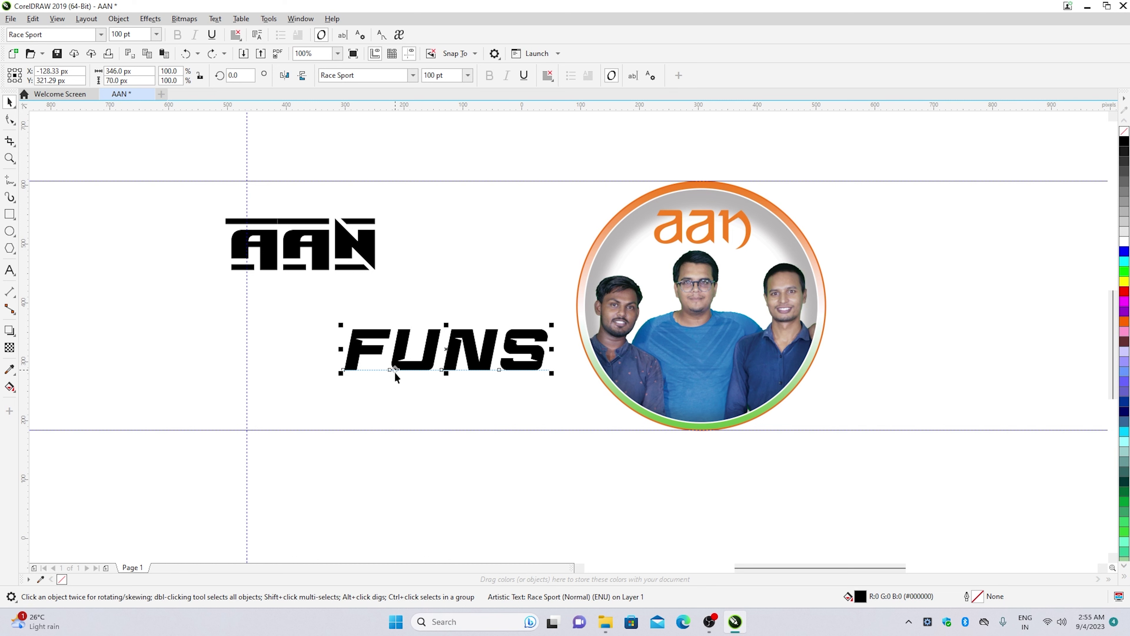
scroll(354, 274, "up", 1)
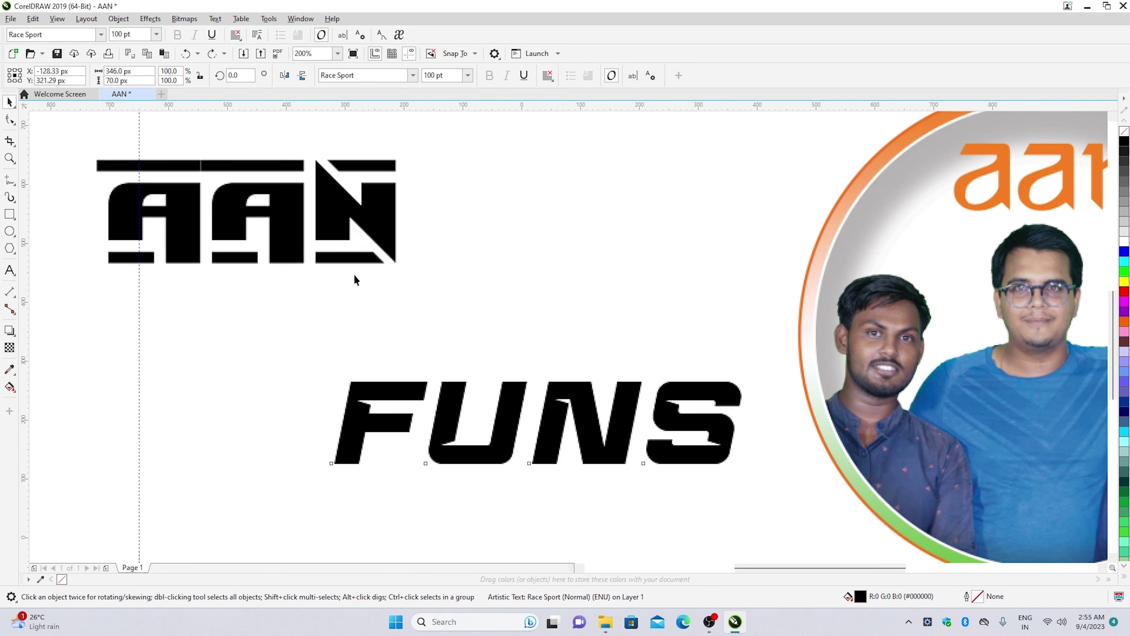
scroll(354, 274, "down", 1)
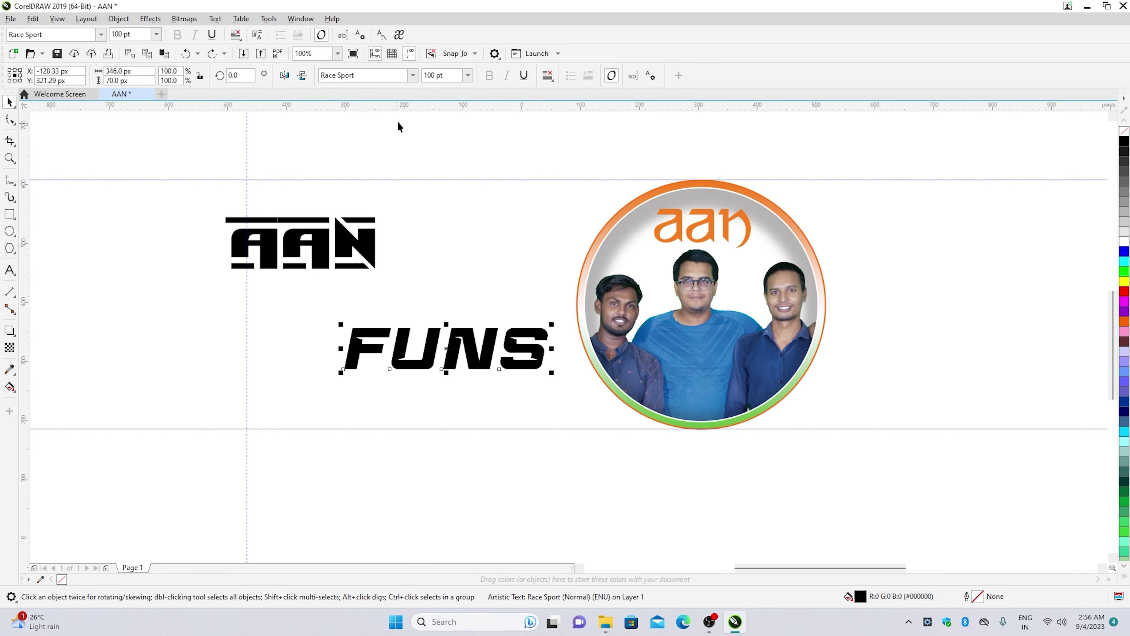
Step: Set FUNS to stoNe, move it right of the logo level with AAN, and nudge AAN closer
left_click(412, 75)
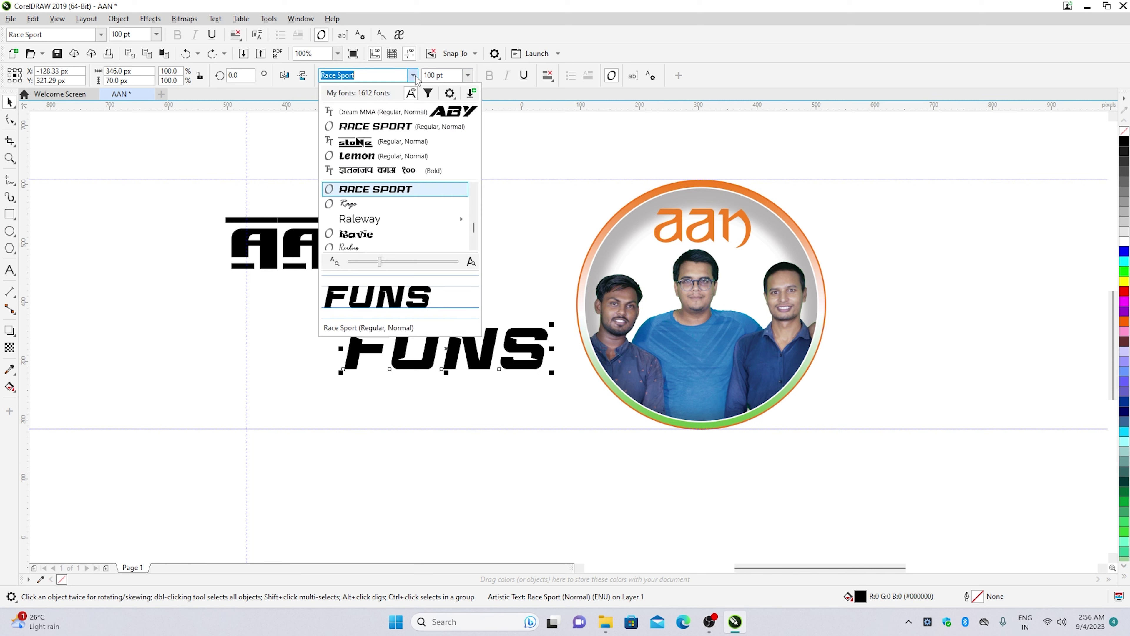
left_click(388, 141)
scroll(375, 329, "down", 2)
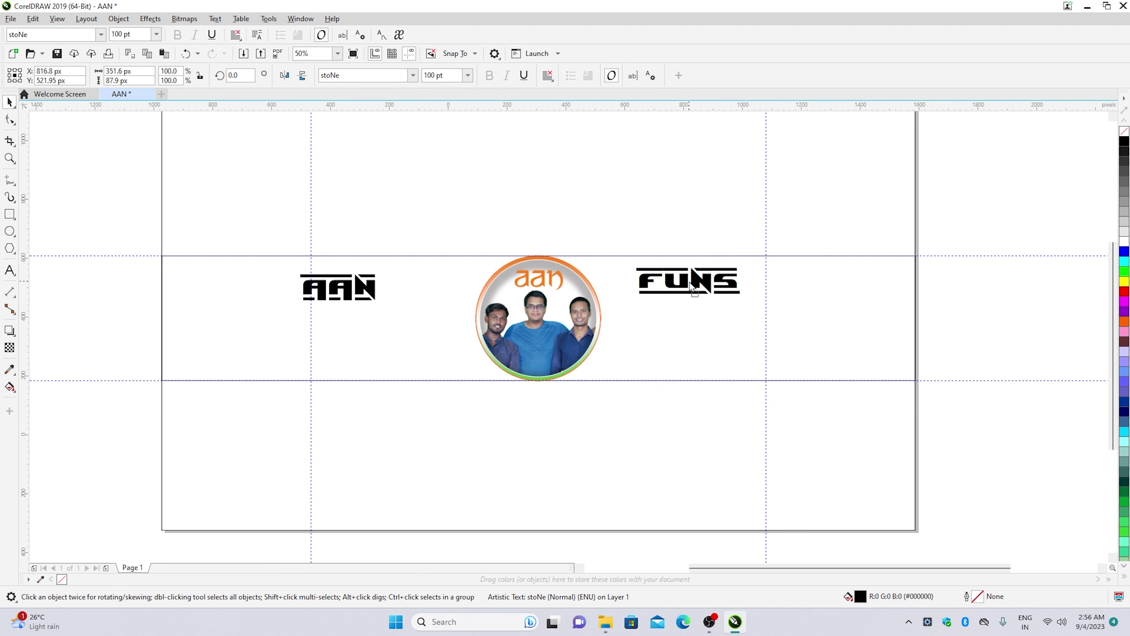
left_click_drag(375, 329, 691, 288)
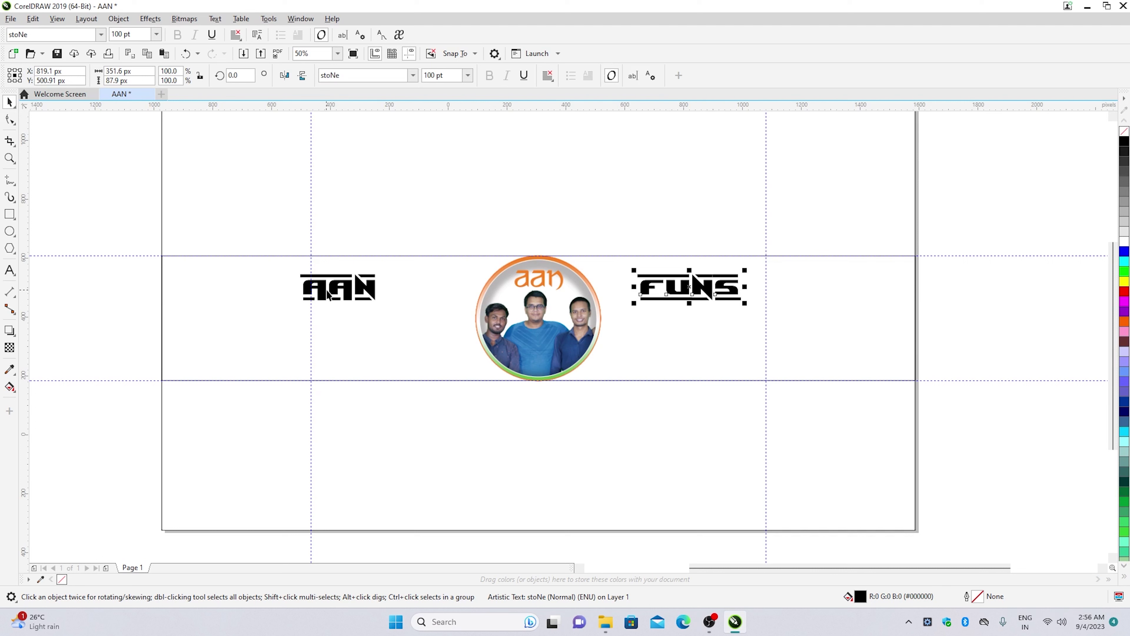
left_click_drag(352, 291, 391, 291)
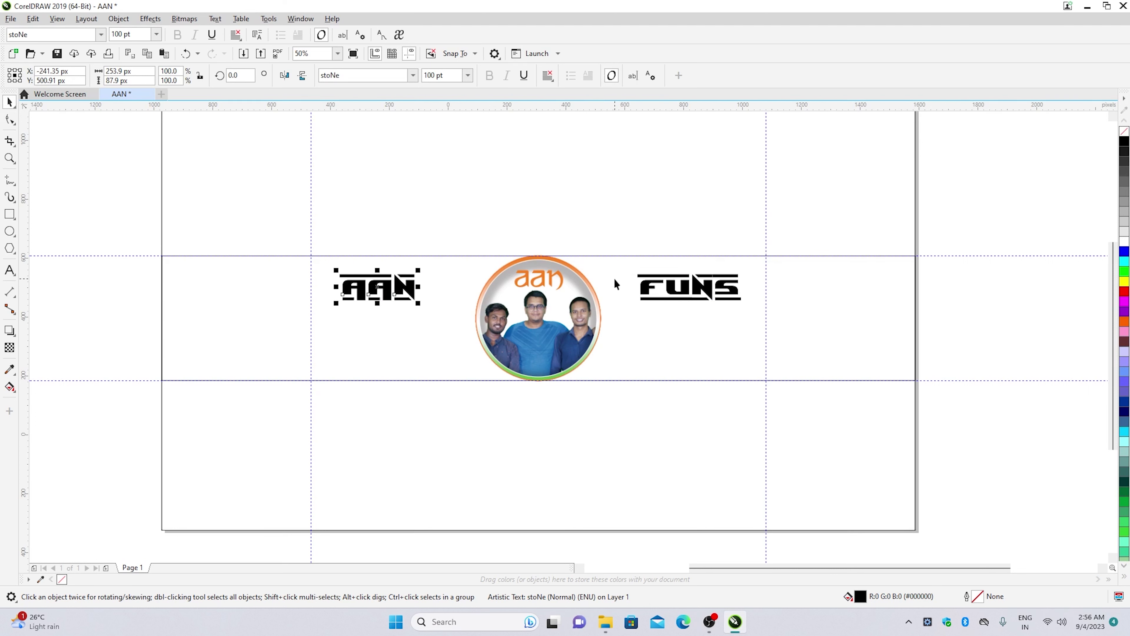
left_click(681, 304)
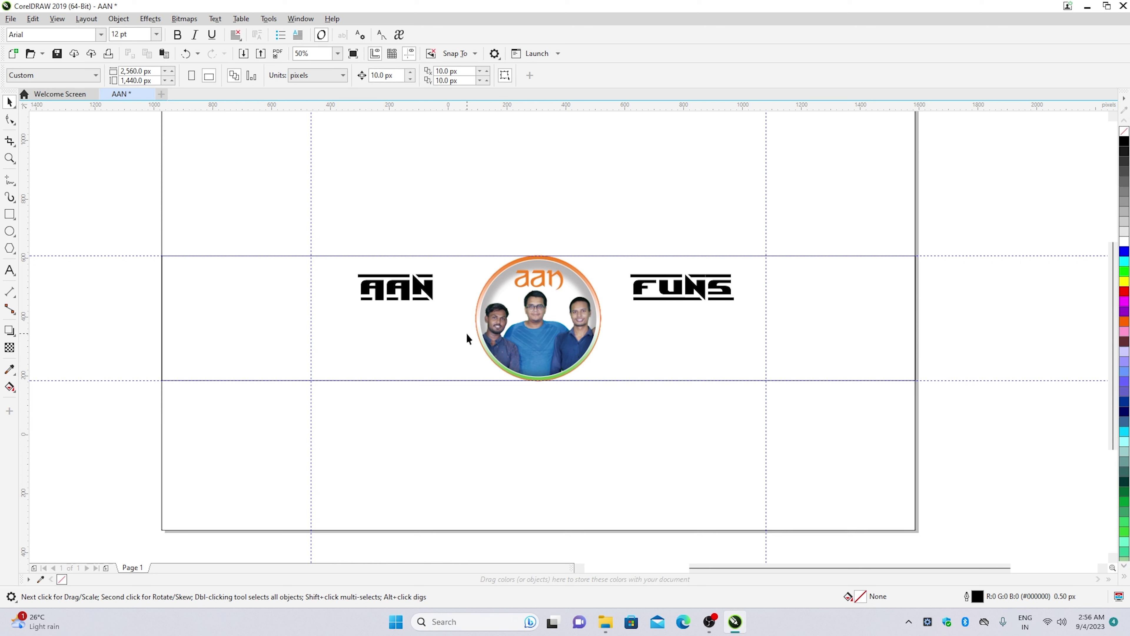
Step: Type the tagline 'Vlogs & Entertainment' below the AAN title
left_click(10, 270)
left_click(369, 338)
type("Vlogs & E")
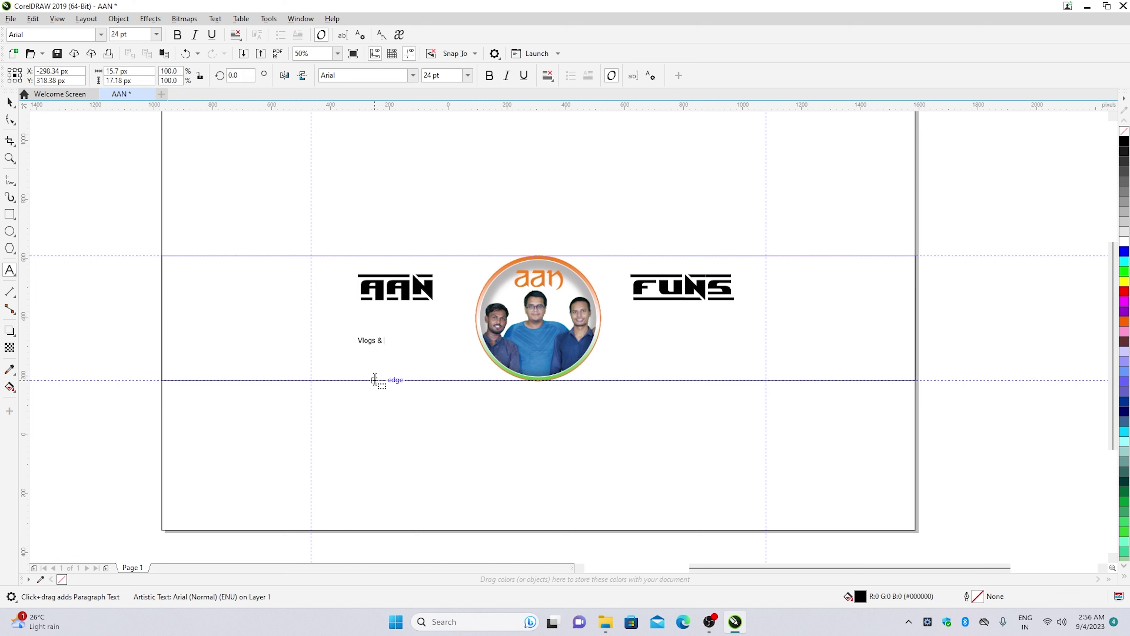
type("ntertainment")
key("ctrl+space")
Step: Size the tagline to 48 pt and move it up under AAN
left_click(468, 75)
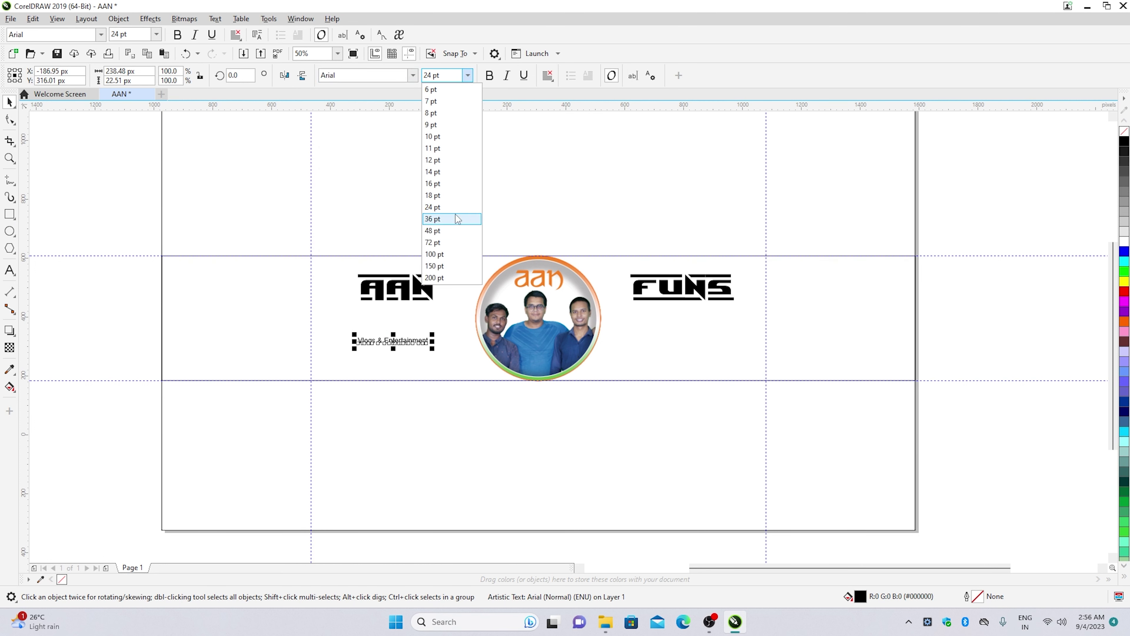
left_click(446, 254)
left_click(468, 75)
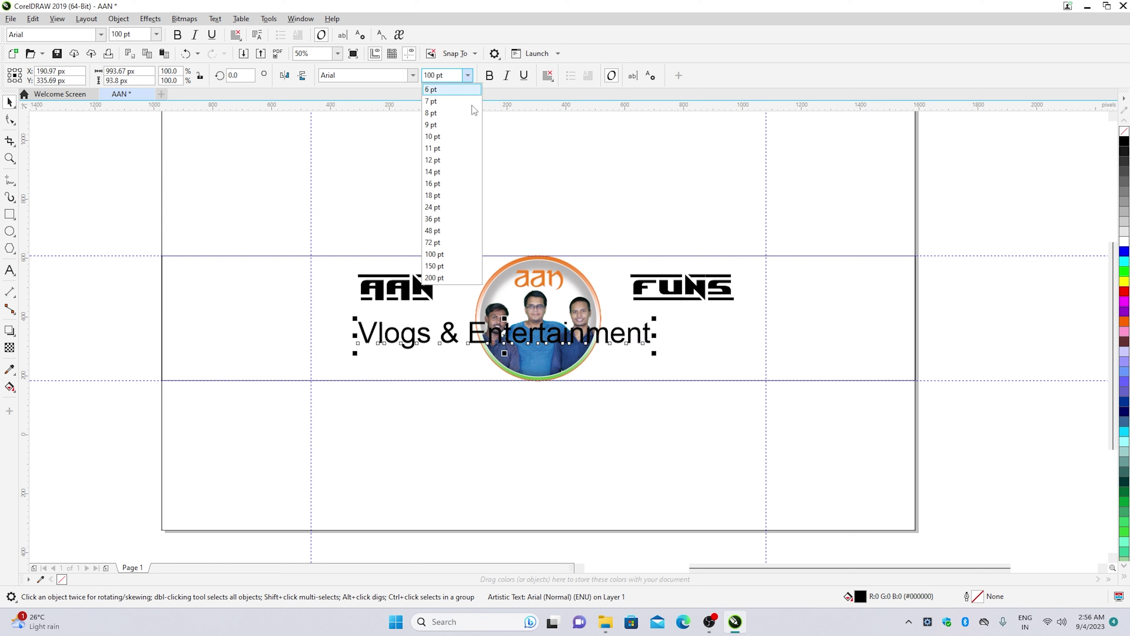
left_click(450, 235)
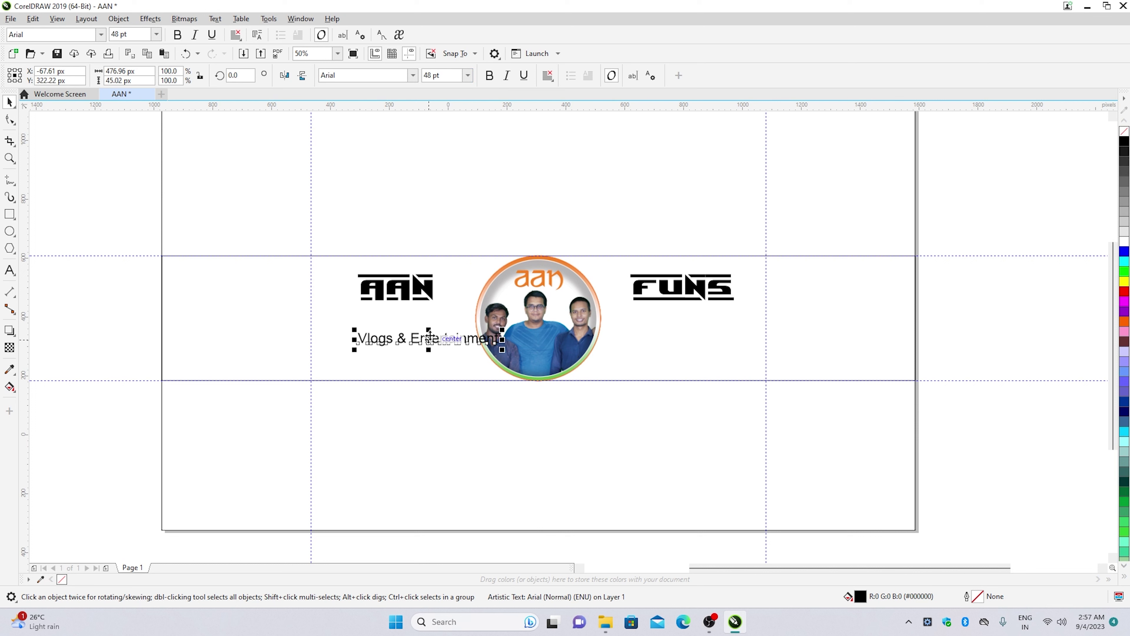
left_click_drag(428, 339, 395, 317)
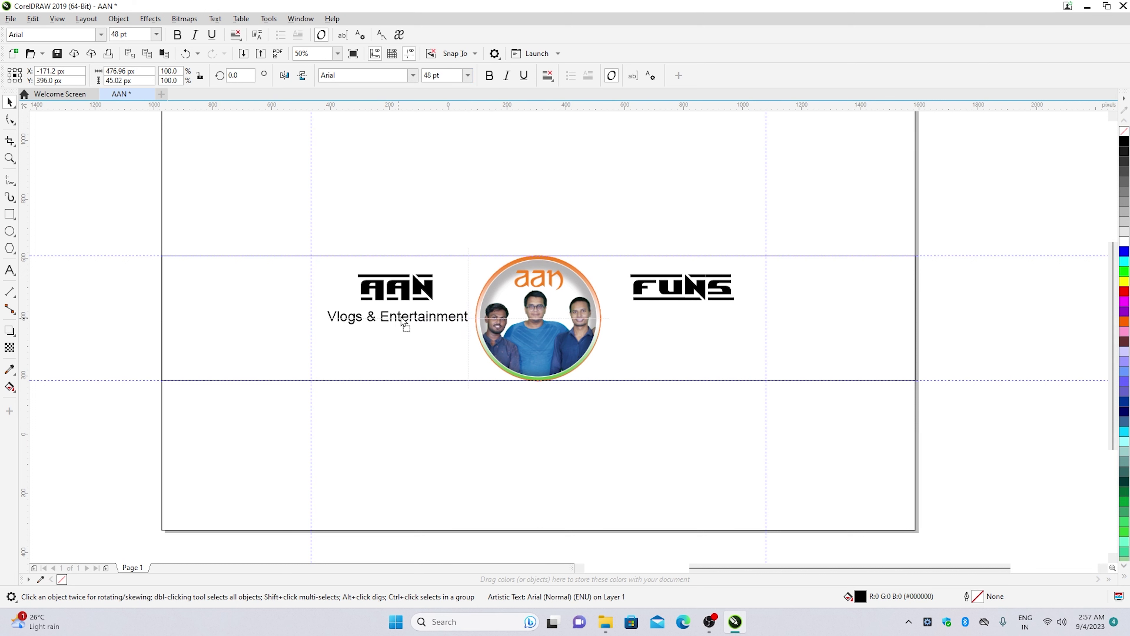
Step: Try Race Sport and stoNe on the tagline, settling on Lemon
left_click(413, 76)
left_click(399, 142)
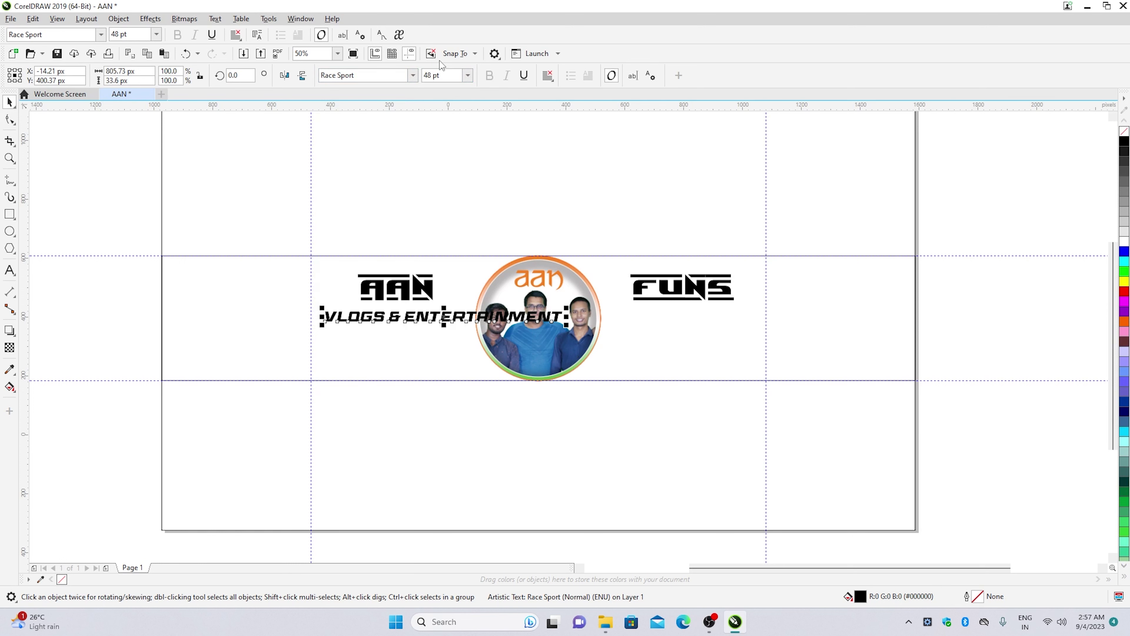
left_click(413, 75)
left_click(393, 128)
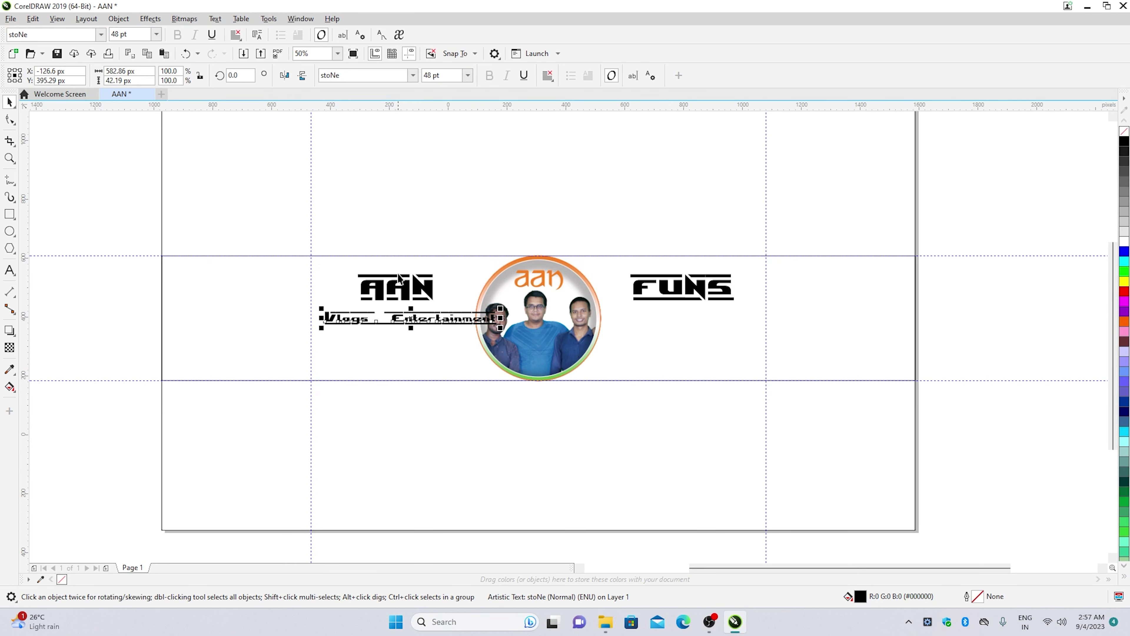
scroll(374, 322, "up", 2)
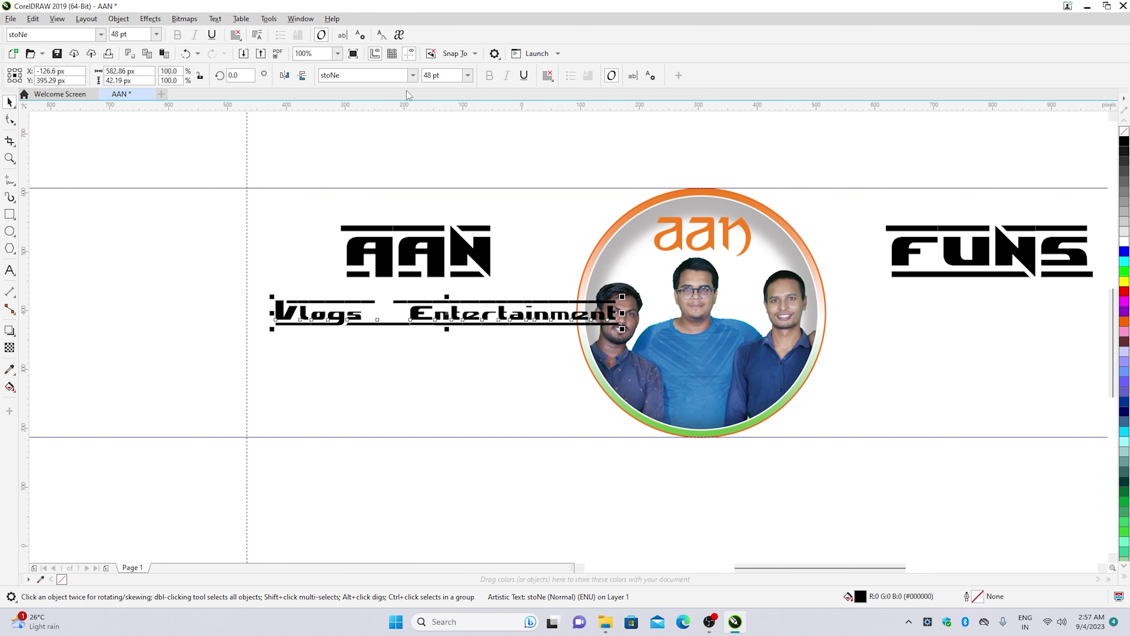
left_click(412, 75)
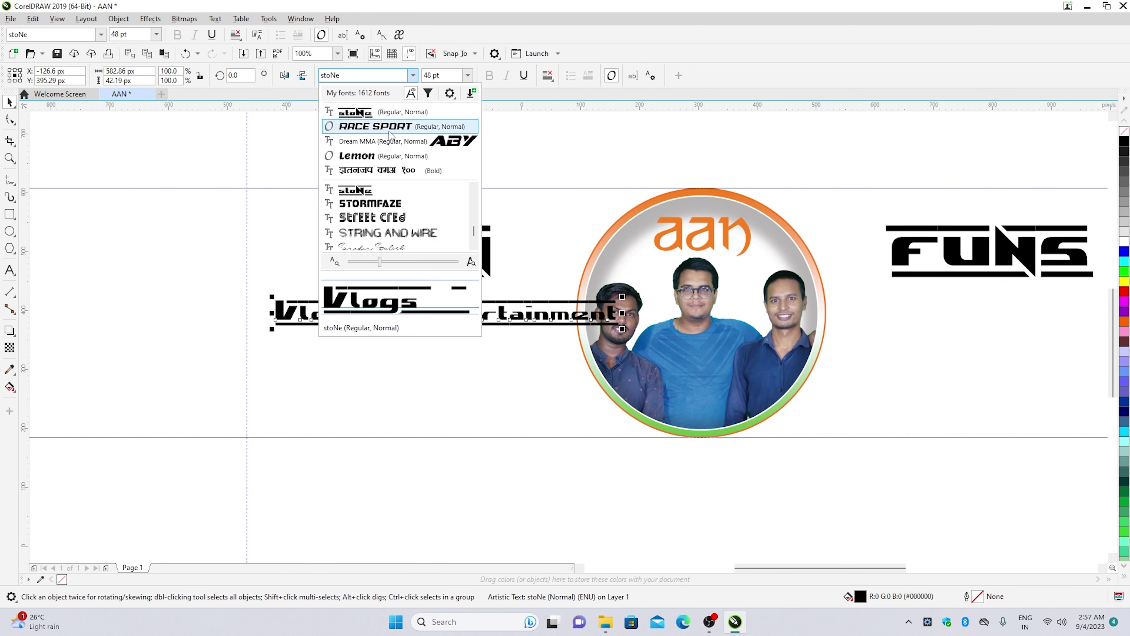
left_click(384, 155)
Step: Set the tagline to 36 pt, keeping the Lemon font
left_click(467, 76)
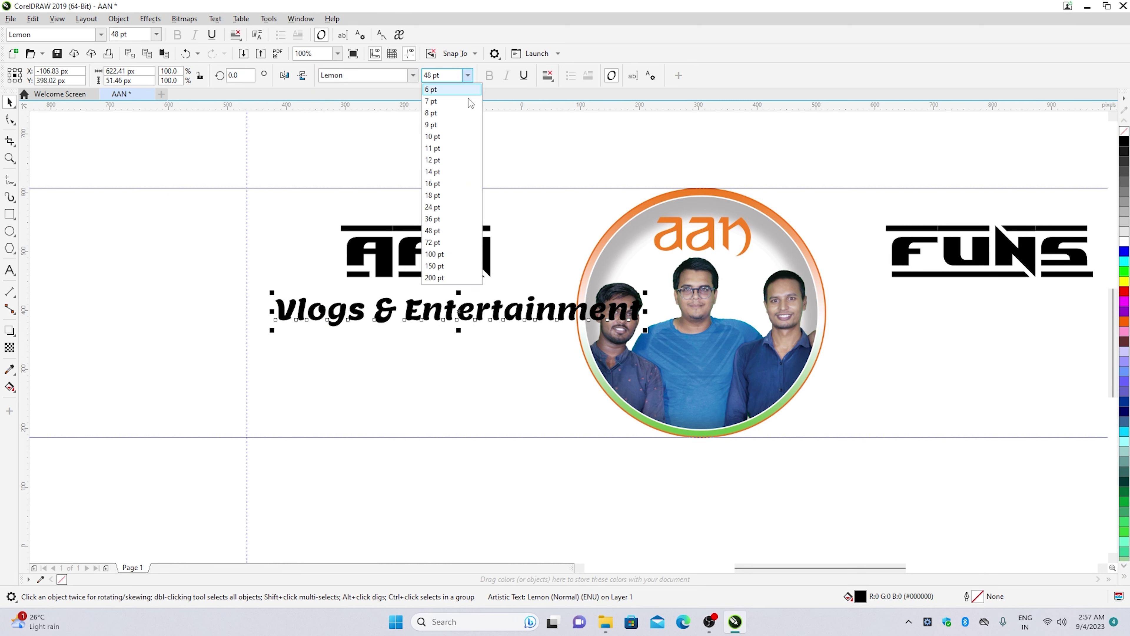
left_click(451, 220)
left_click(413, 76)
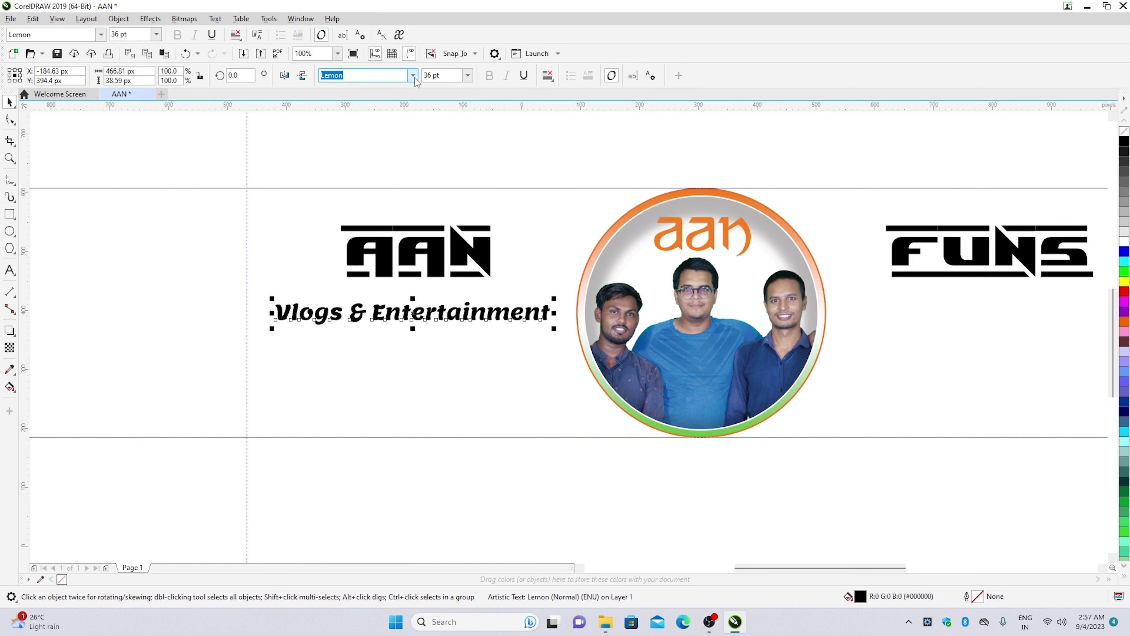
type("stoNe")
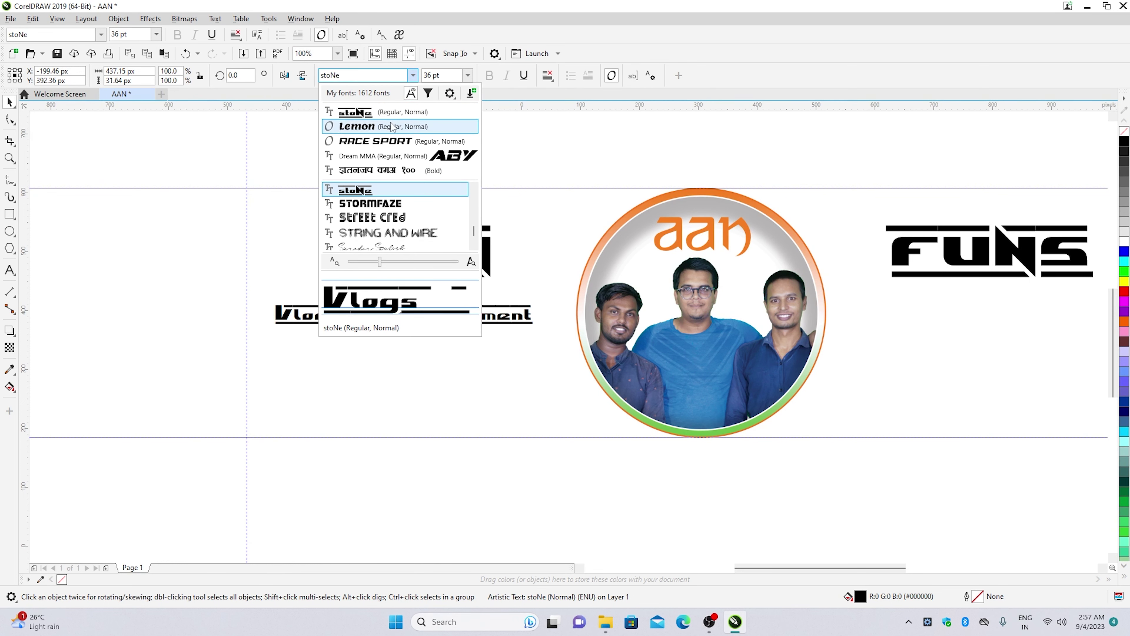
left_click(356, 126)
left_click(445, 384)
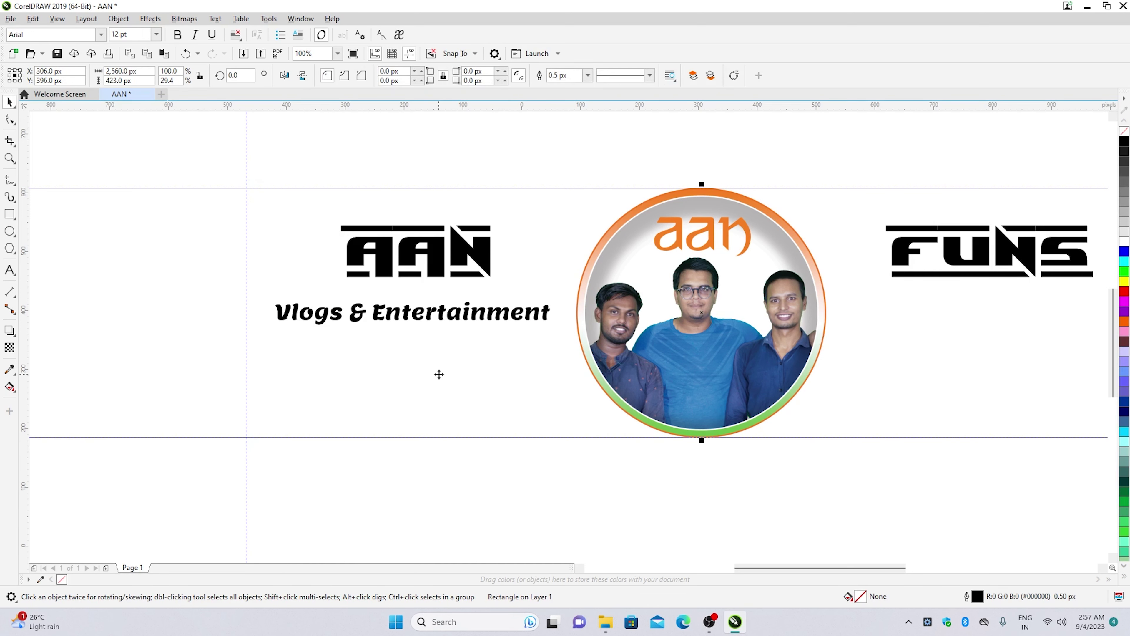
scroll(387, 364, "down", 2)
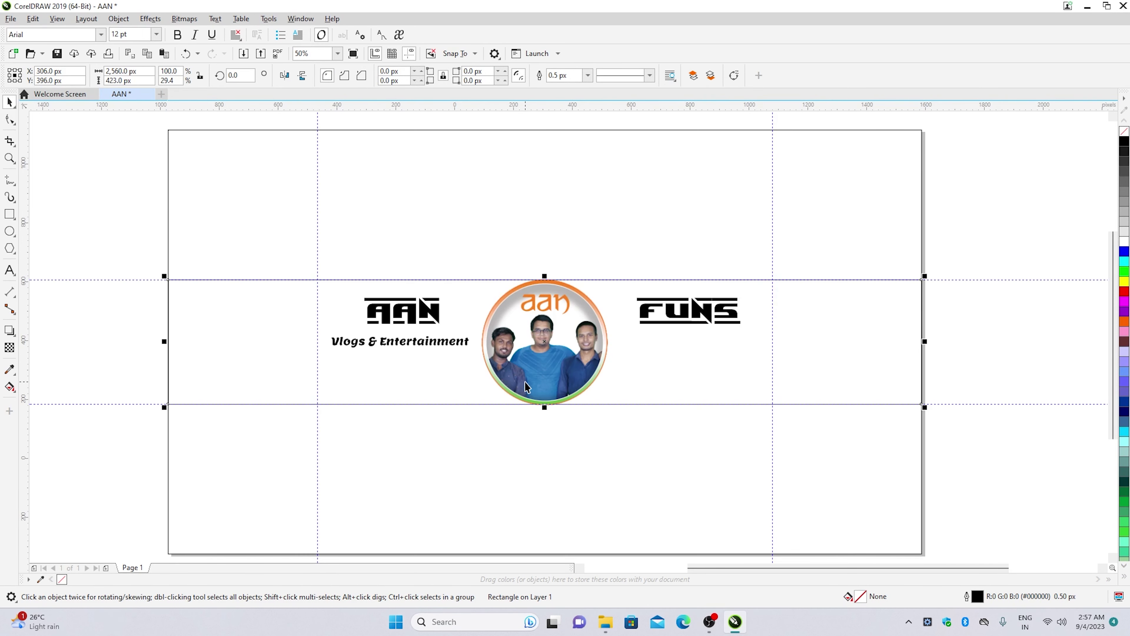
scroll(777, 340, "up", 2)
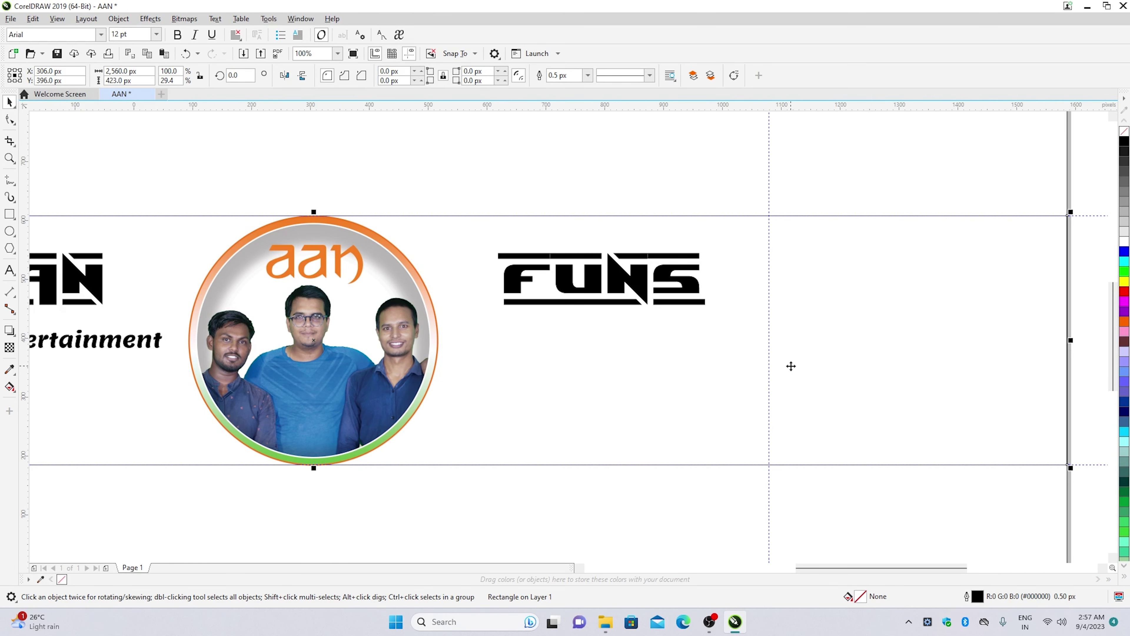
scroll(790, 366, "down", 2)
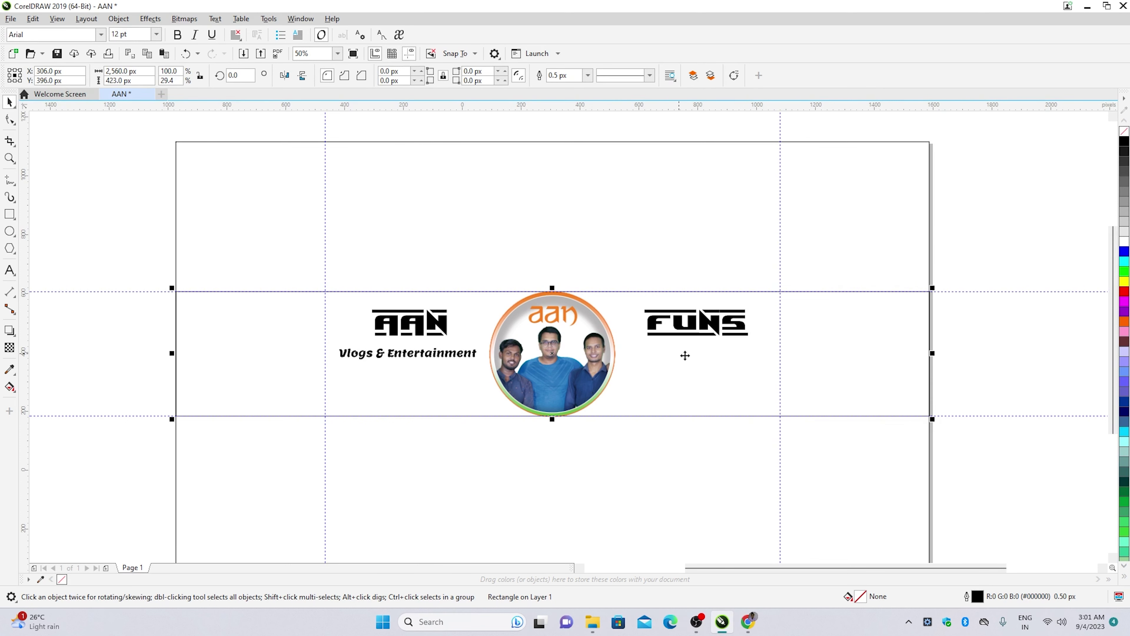
Step: Open Desktop > Youtube Banner and drag its three social-media icon images onto the banner
left_click(592, 626)
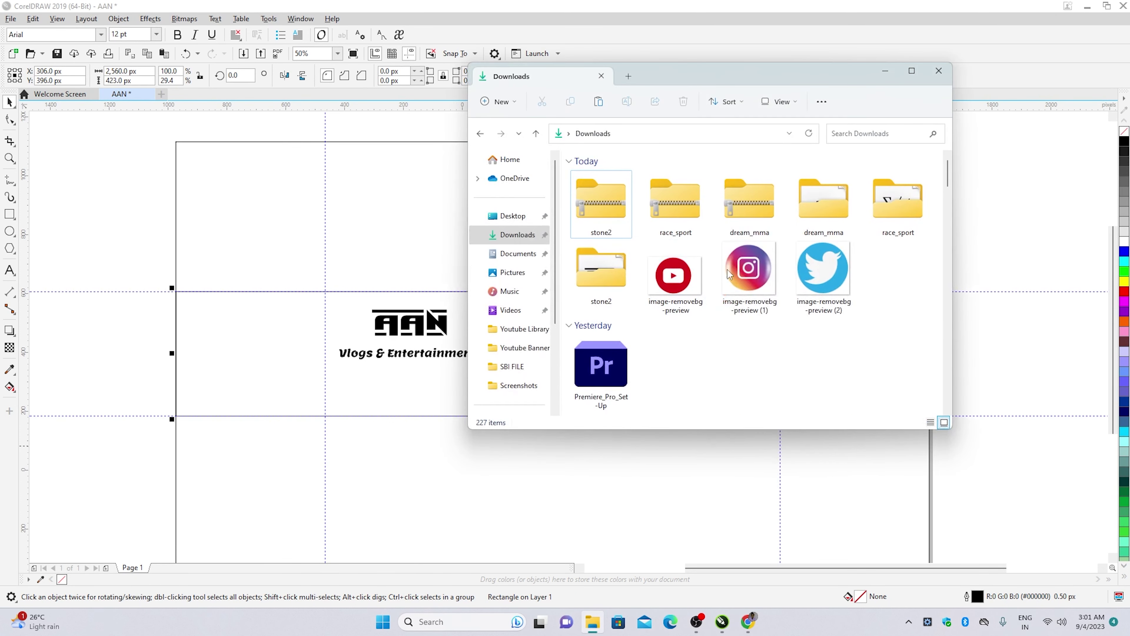
left_click(512, 216)
double_click(598, 331)
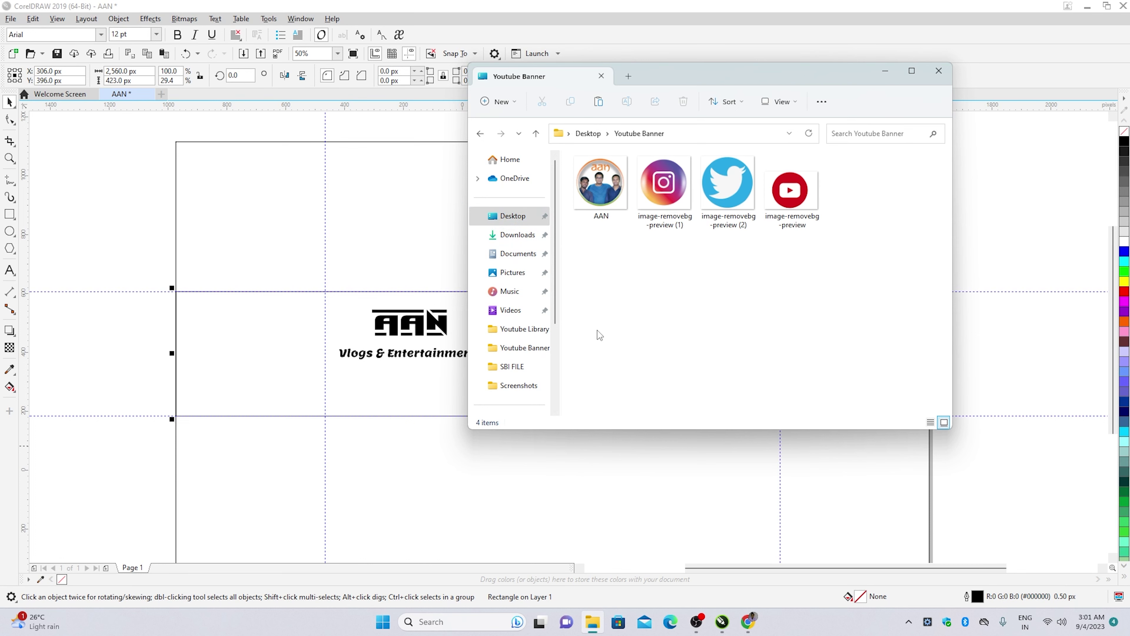
mouse_move(666, 261)
left_mouse_down()
mouse_move(801, 210)
mouse_move(980, 334)
left_mouse_up()
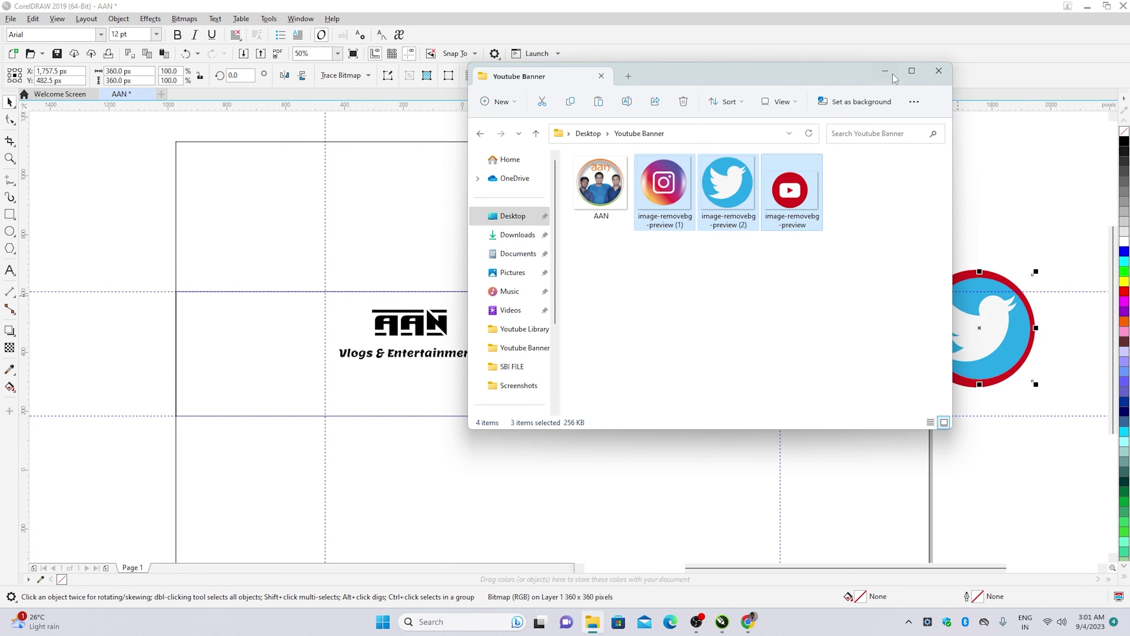
left_click(885, 72)
Step: Place the social icon images on the banner and set the Twitter icon's width to 150 px
mouse_move(988, 315)
left_mouse_down()
mouse_move(1007, 275)
mouse_move(1013, 318)
mouse_move(1011, 195)
left_mouse_up()
left_click(119, 70)
left_click_drag(120, 70, 106, 70)
type("150")
key("Return")
Step: Shrink the Instagram icon and set the Twitter and Instagram icon widths to 100 px
left_click(994, 343)
key("ctrl+r")
left_click(985, 332)
left_click_drag(129, 70, 106, 70)
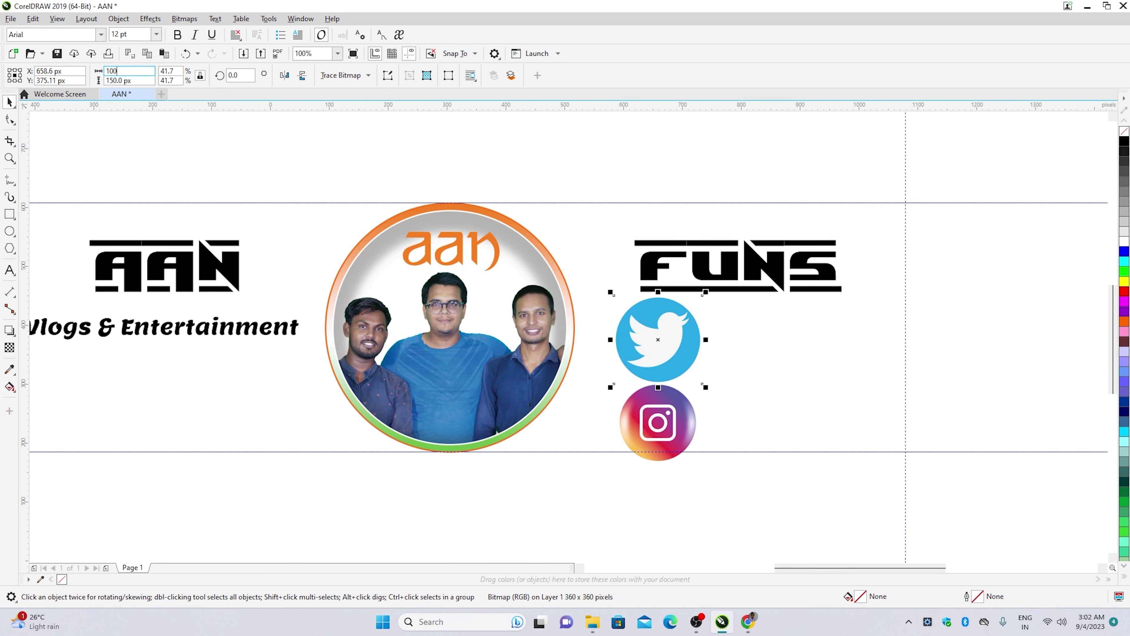
key("Return")
left_click(635, 406)
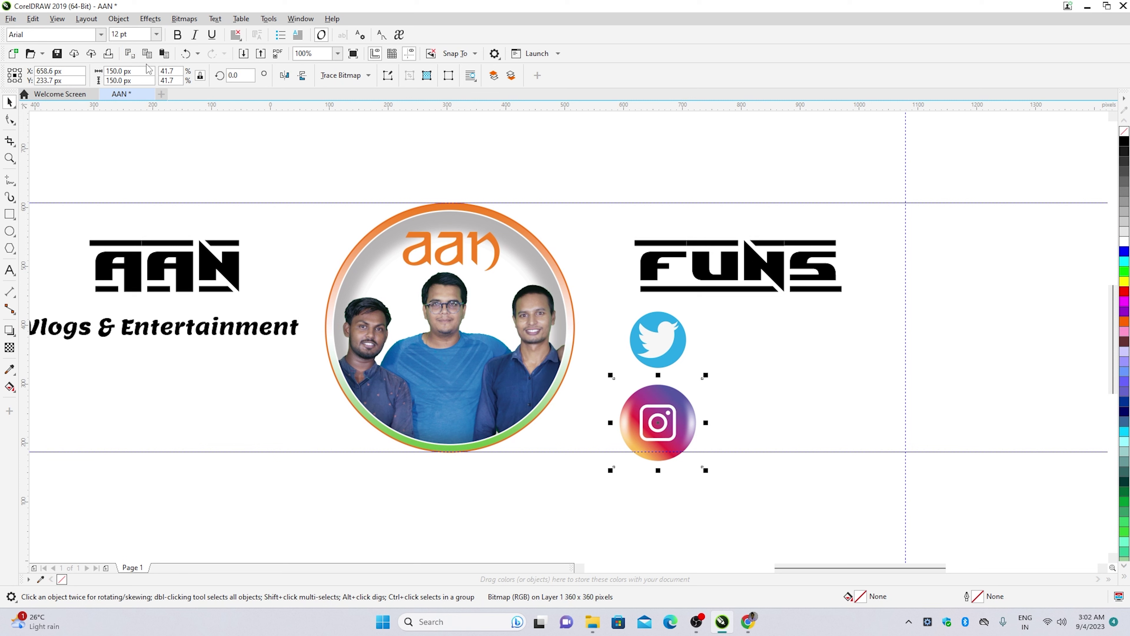
type("100")
key("Return")
Step: Move the YouTube icon below the Vlogs & Entertainment tagline
scroll(651, 354, "down", 1)
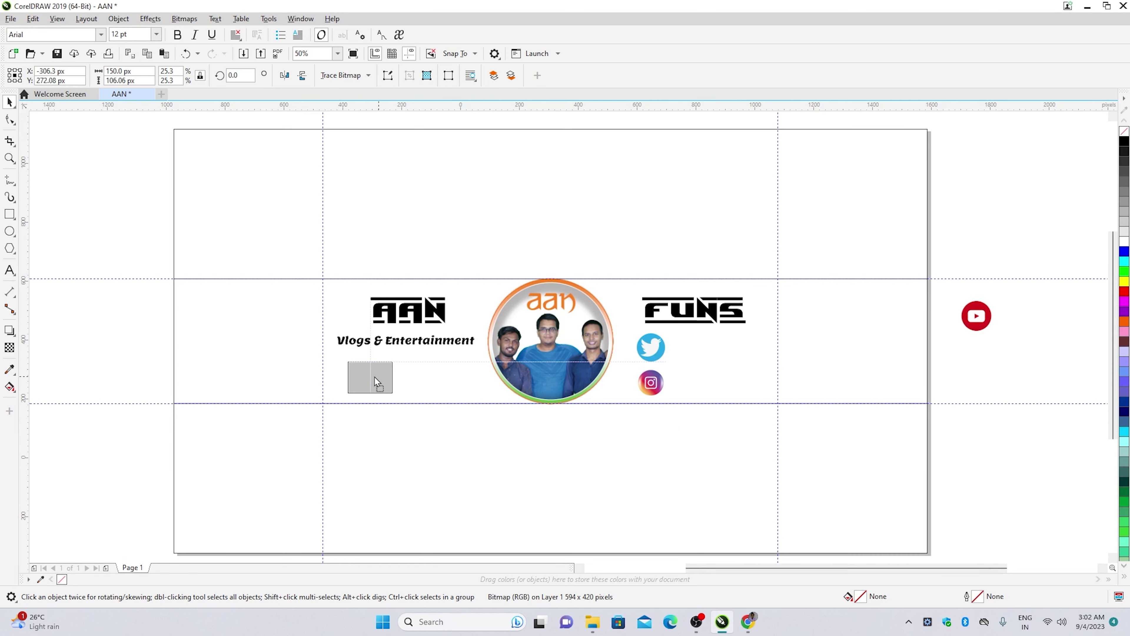
left_click_drag(376, 376, 376, 376)
left_click(439, 390)
scroll(372, 384, "up", 1)
Step: Type a channel handle beside each of the YouTube, Instagram and Twitter icons
key("F8")
left_click(338, 344)
type("@")
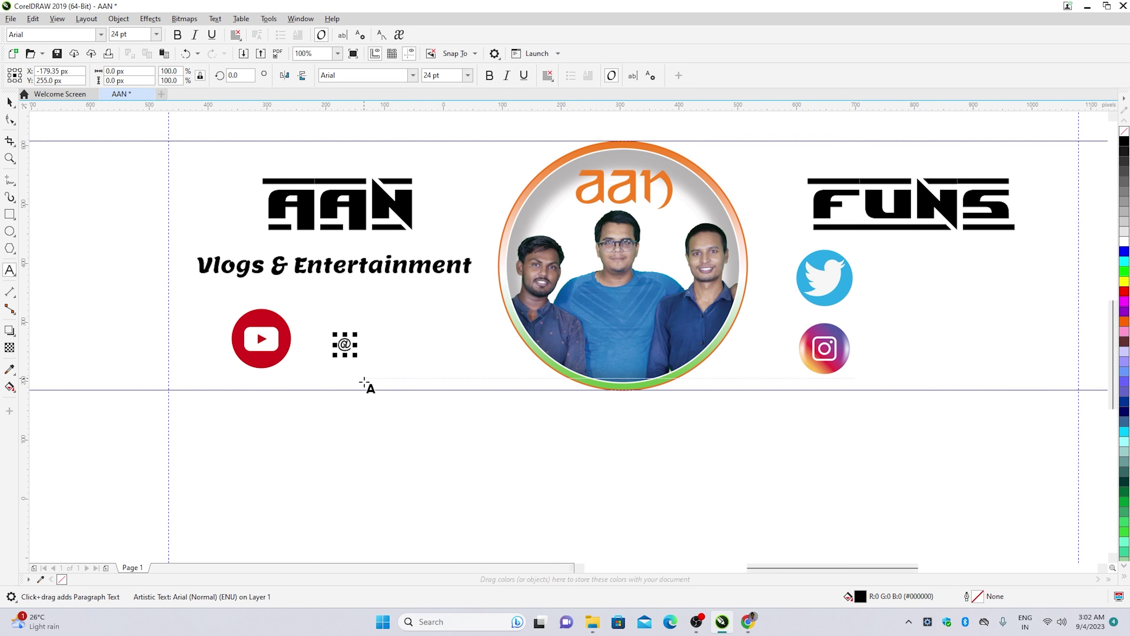
type("akhilneerajhelping")
left_click(888, 351)
type("@anhelping")
left_click(886, 288)
type("@akhilgunman")
Step: Finish the Twitter handle text and select the YouTube handle text
left_click(10, 105)
left_click(391, 351)
left_click(392, 347)
left_click(375, 75)
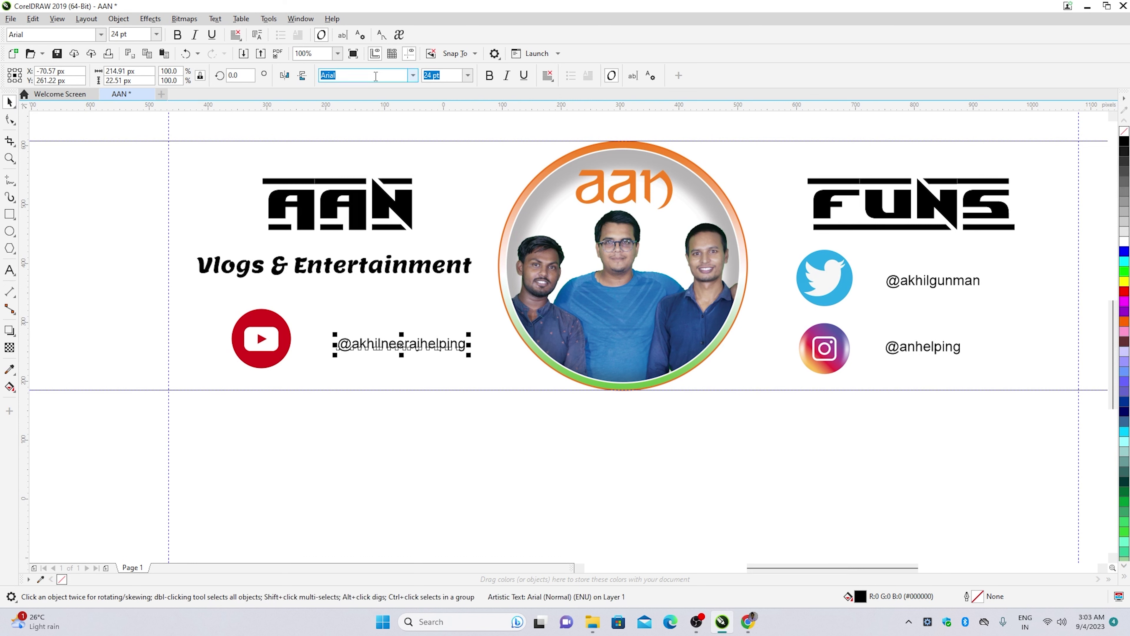
Step: Set the YouTube and Twitter handle text to the Lemon font
left_click(413, 75)
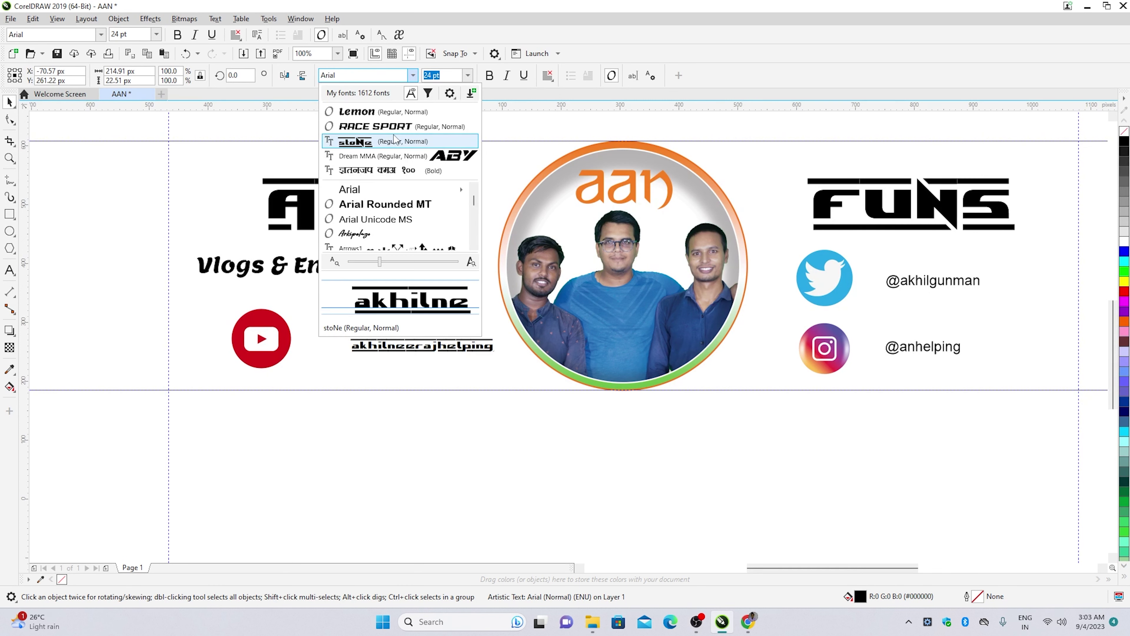
left_click(394, 112)
left_click(963, 285)
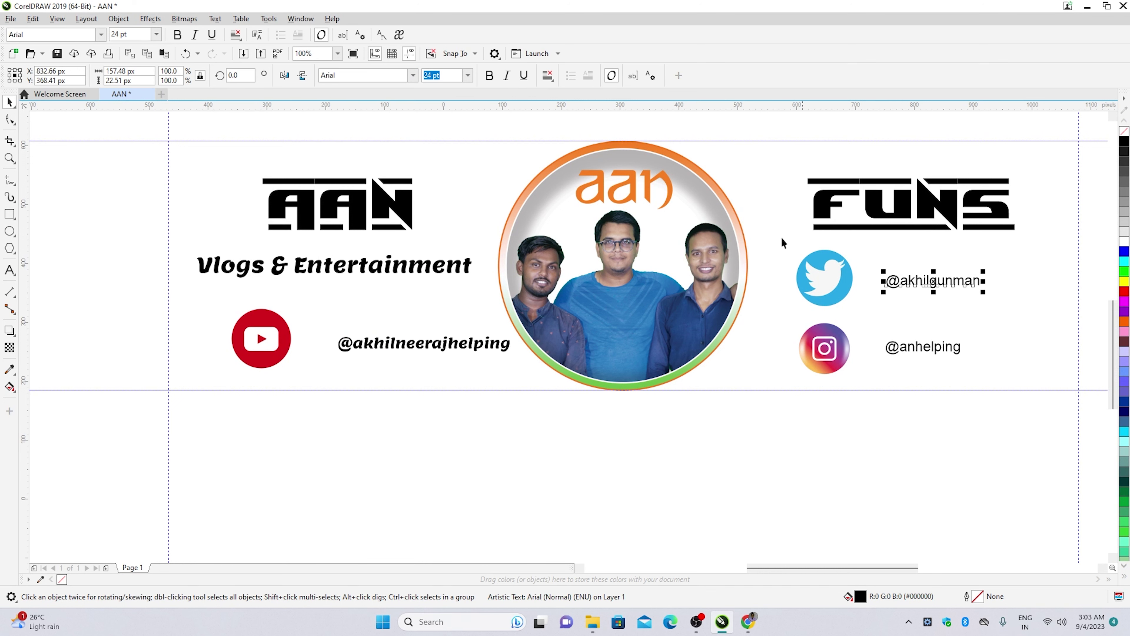
left_click(413, 75)
left_click(396, 112)
left_click(467, 76)
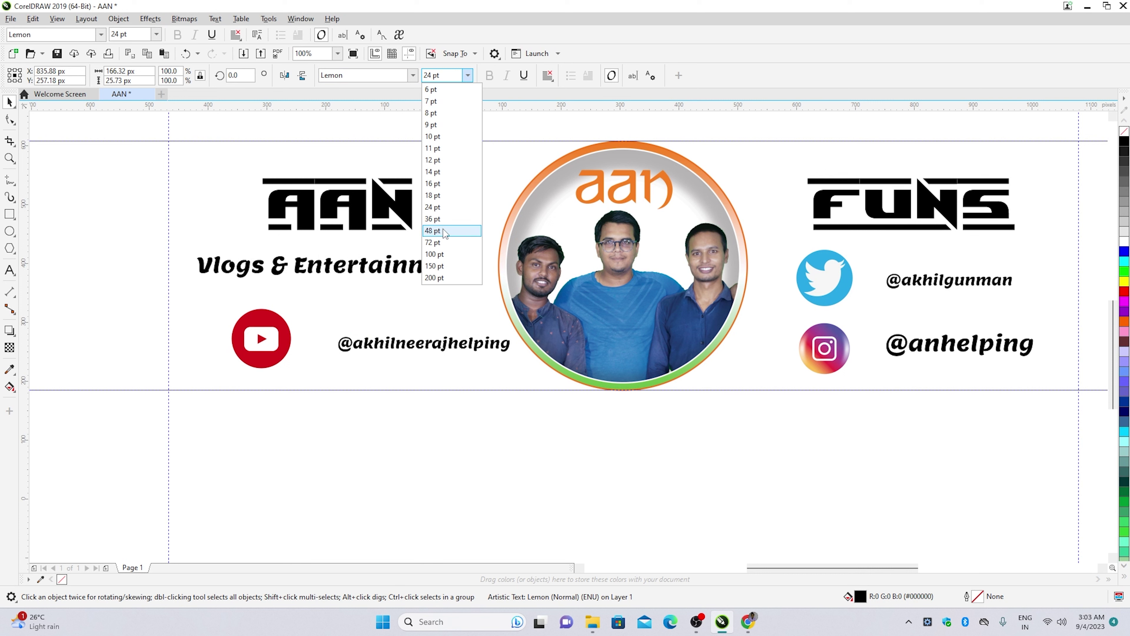
key("Escape")
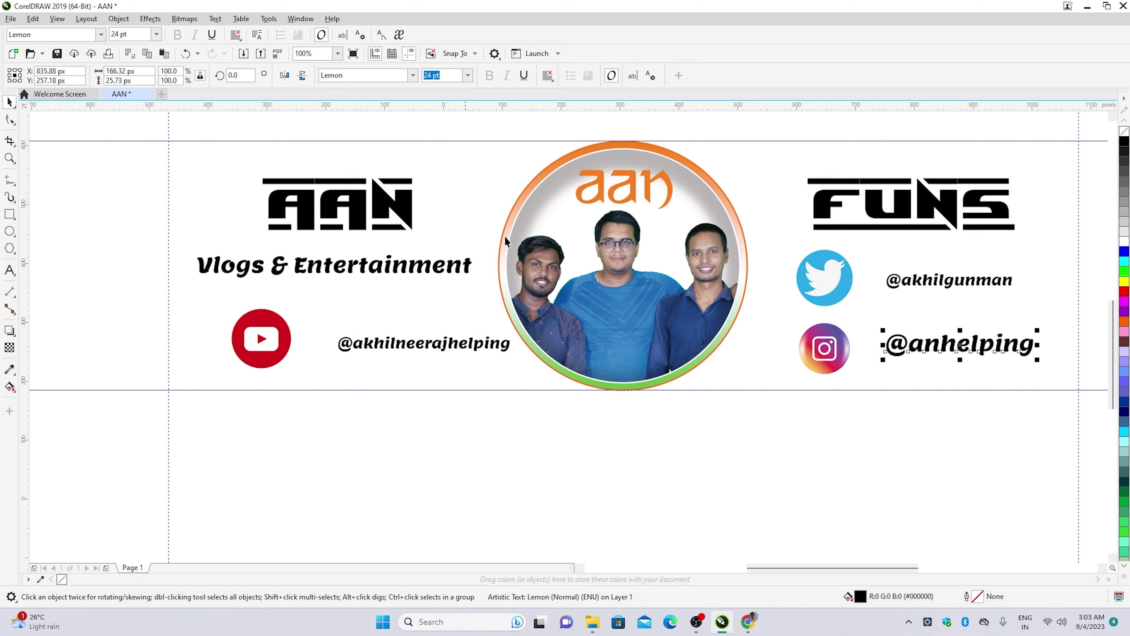
Step: Nudge the Instagram handle text slightly left beside its icon
left_click(427, 345)
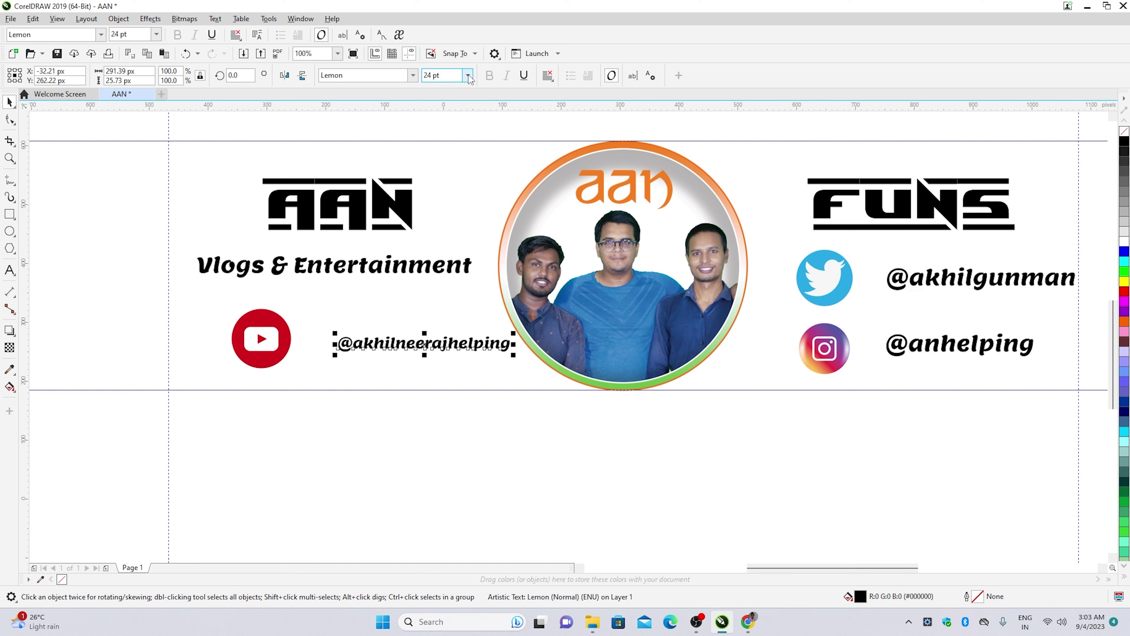
left_click(958, 345)
left_click_drag(966, 347, 946, 351)
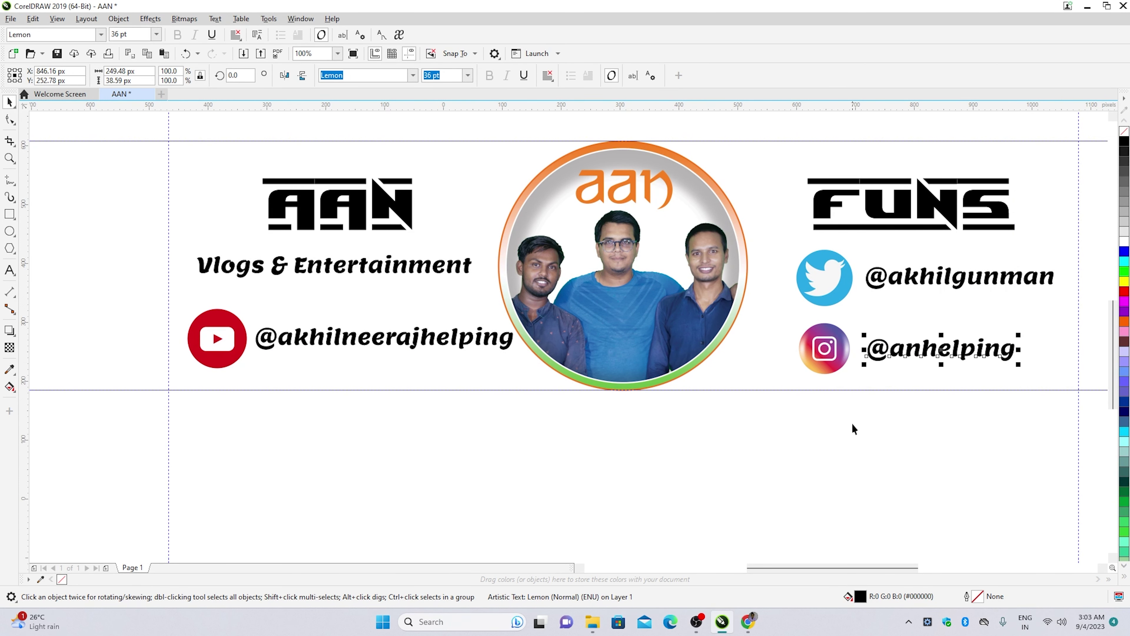
scroll(636, 382, "down", 2)
scroll(785, 365, "up", 2)
scroll(787, 363, "down", 2)
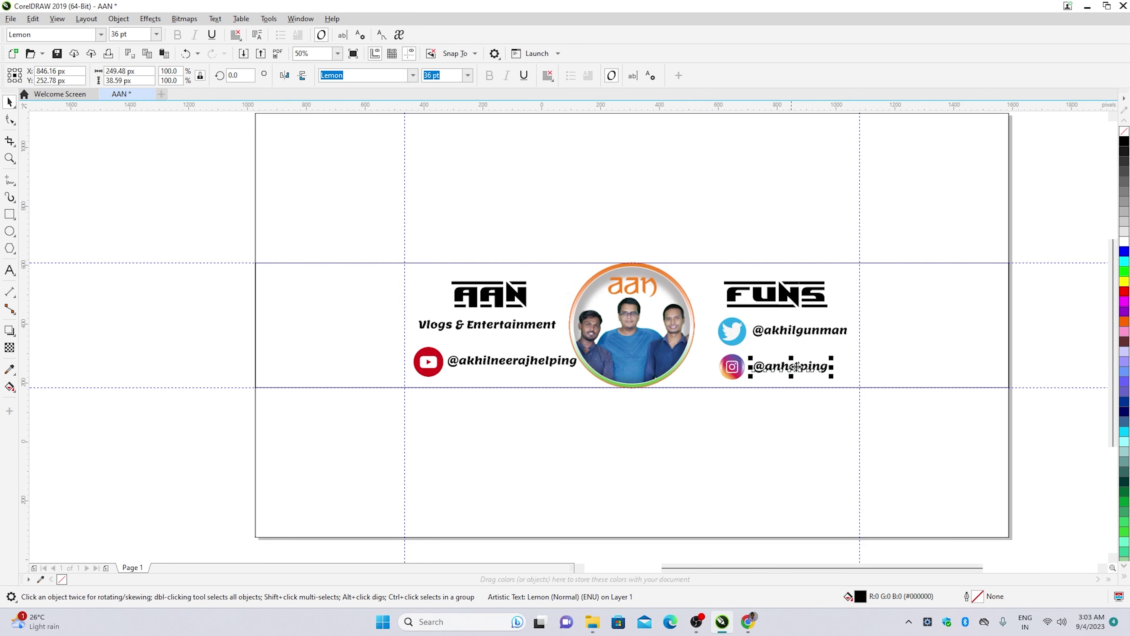
Step: Colour the AAN and FUNS titles orange
scroll(522, 302, "up", 2)
left_click(522, 301)
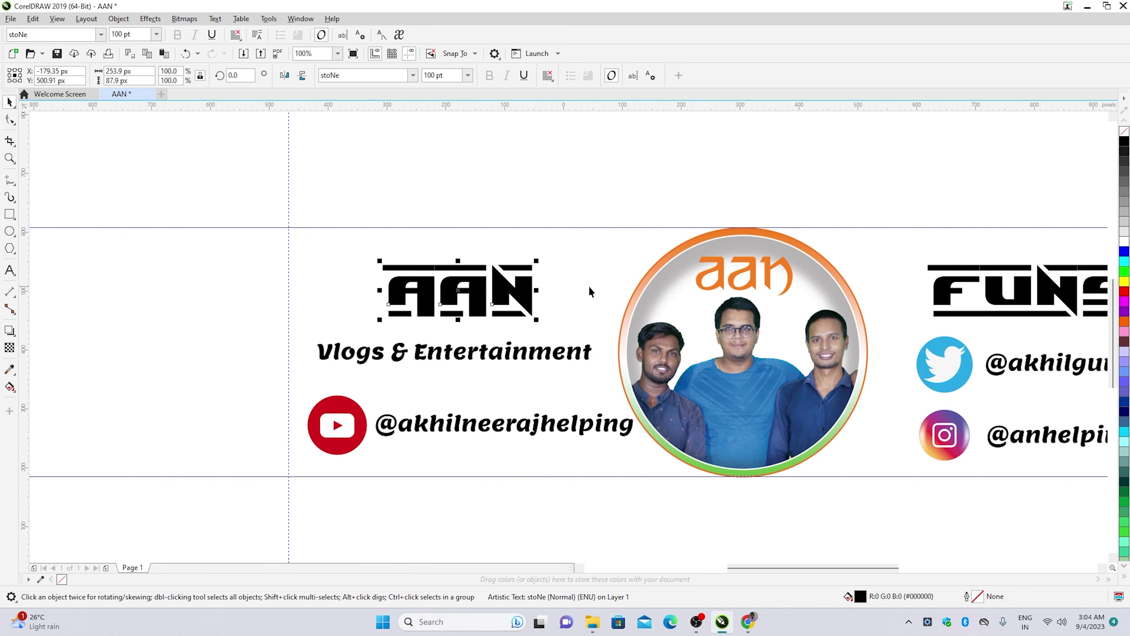
left_click(1124, 322)
scroll(444, 334, "down", 2)
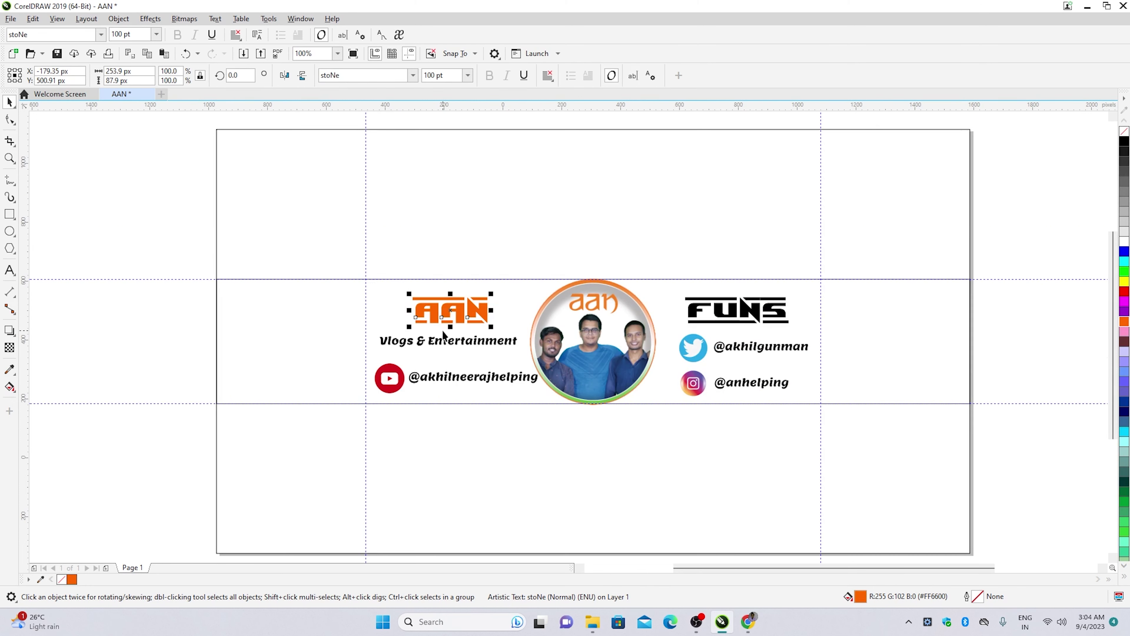
scroll(812, 331, "up", 2)
left_click(772, 307)
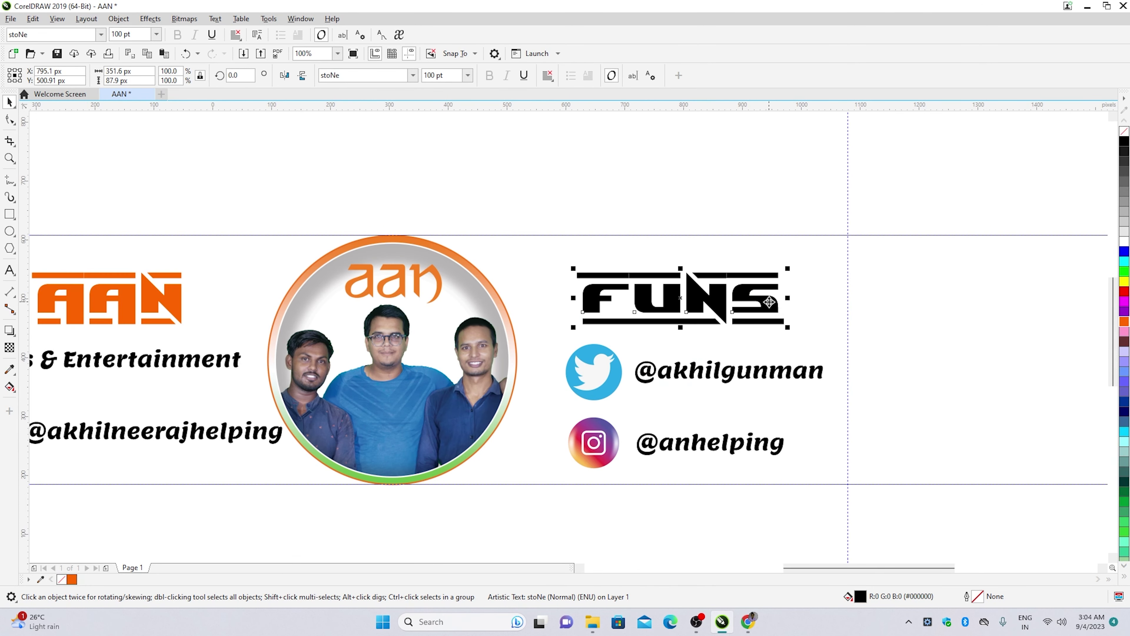
left_click(1124, 322)
Step: Colour all three social handles red
left_click(533, 401)
left_click(1124, 273)
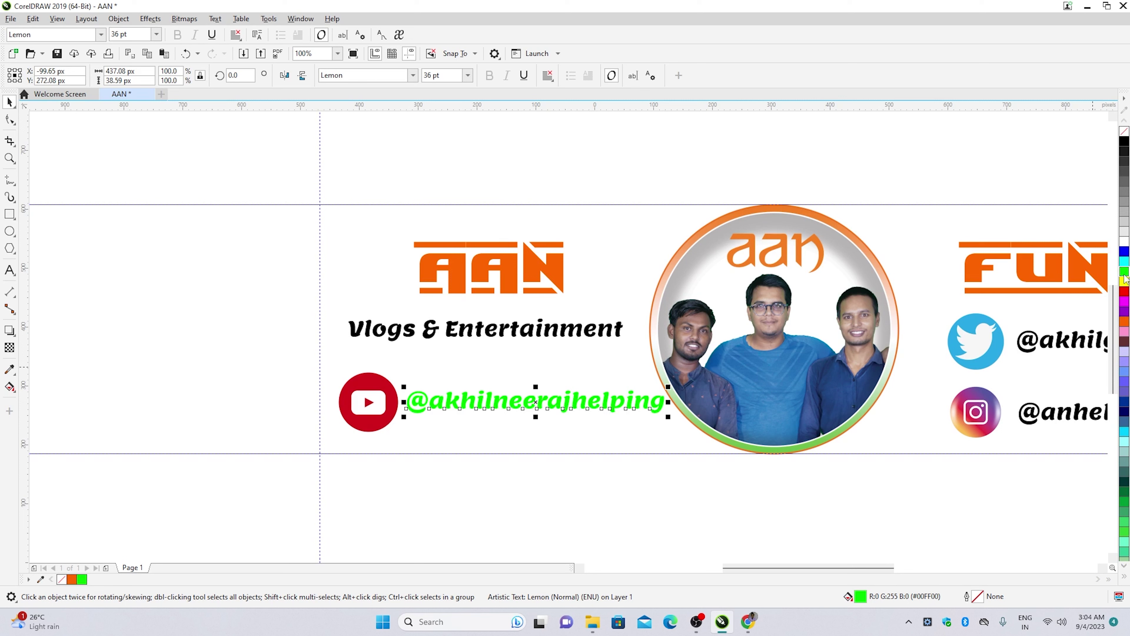
left_click(1124, 291)
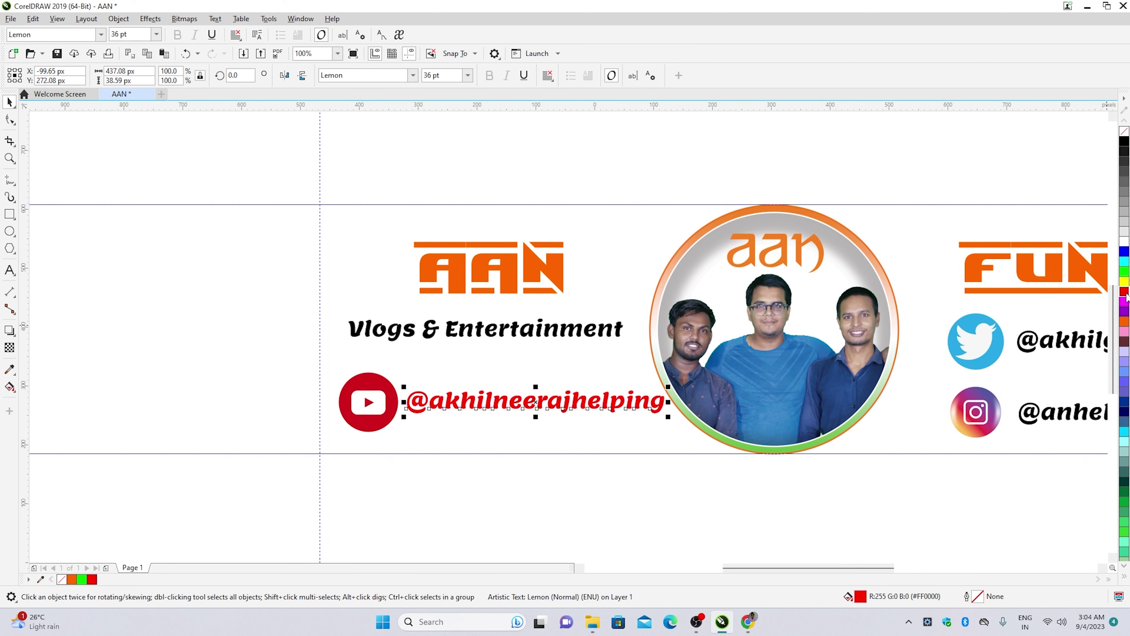
left_click(1124, 342)
left_click(1124, 251)
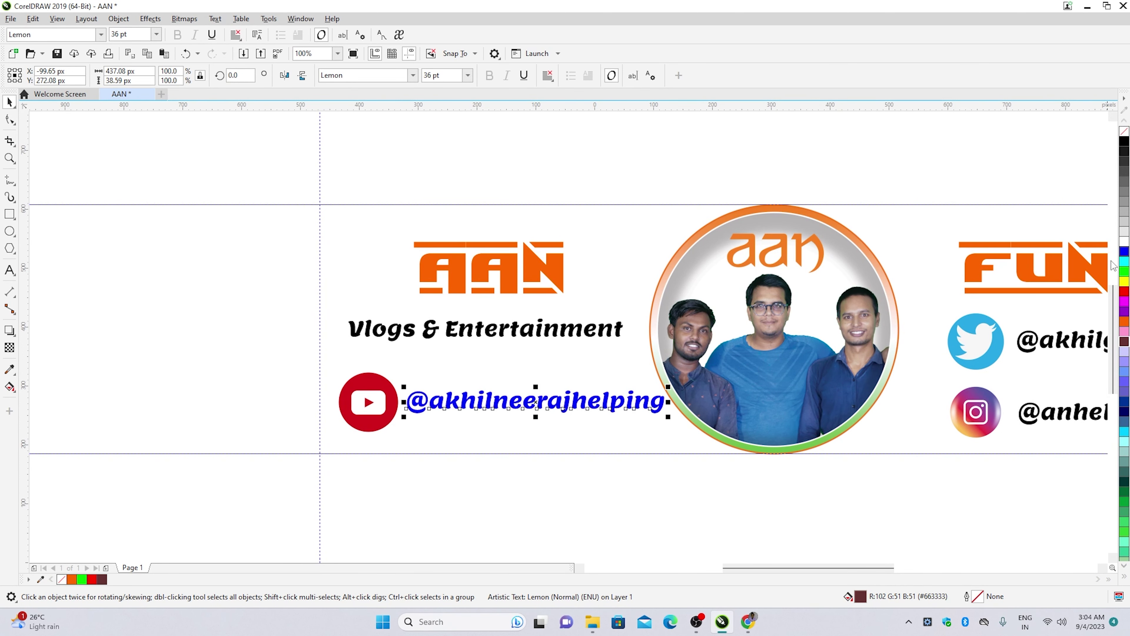
scroll(1061, 332, "right", 5)
key("Tab")
left_click(1124, 292)
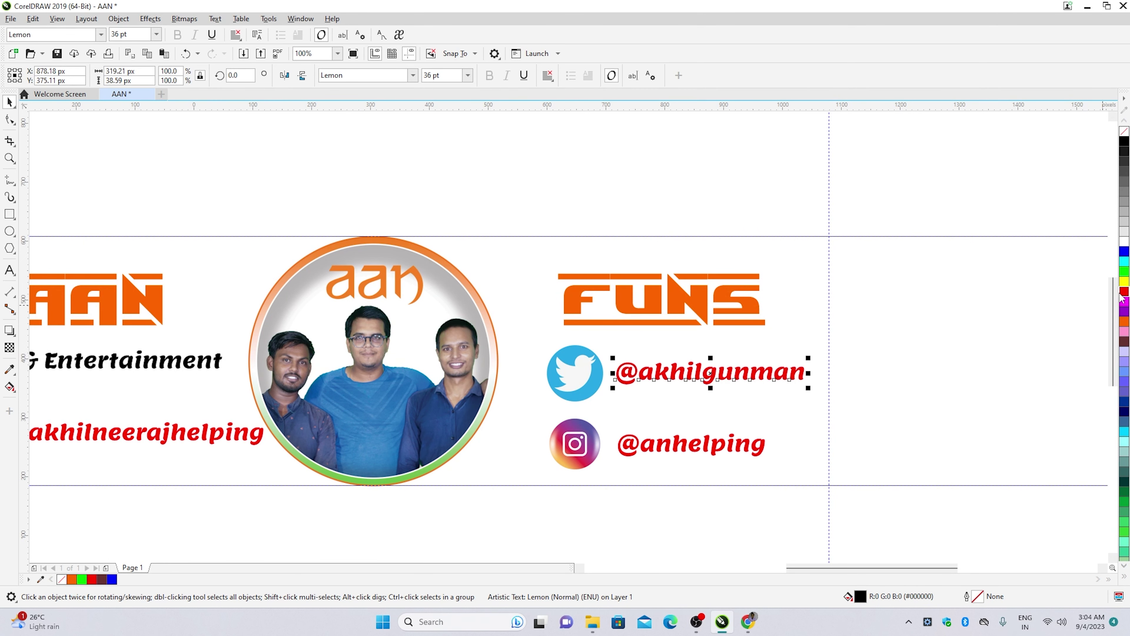
scroll(854, 402, "left", 5)
Step: Make the Vlogs & Entertainment tagline green
left_click(470, 382)
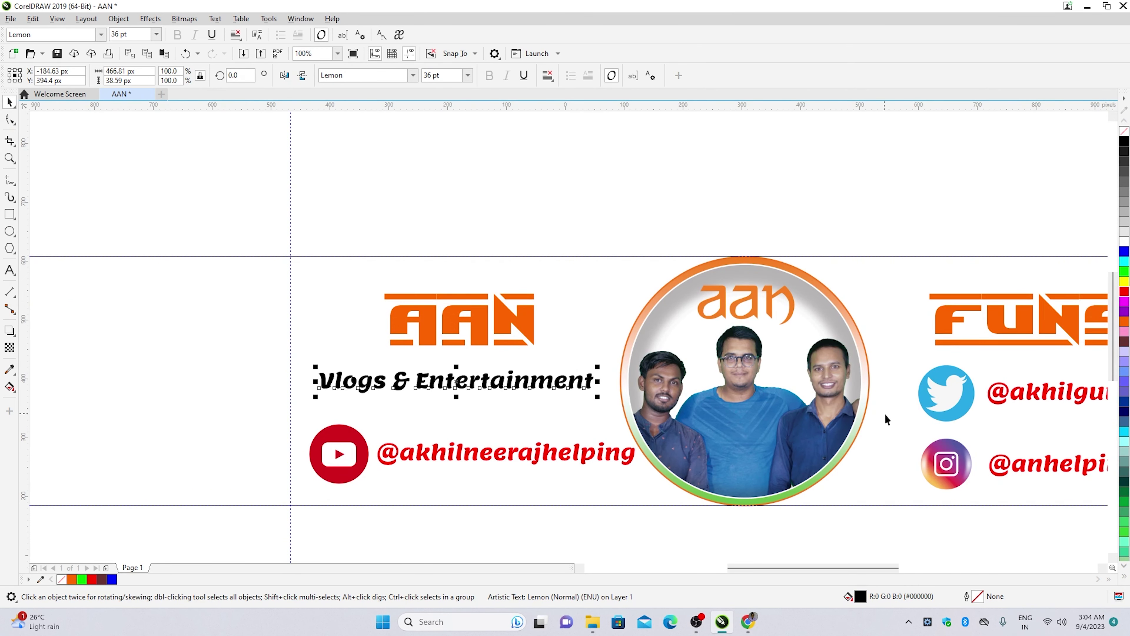
left_click(1124, 320)
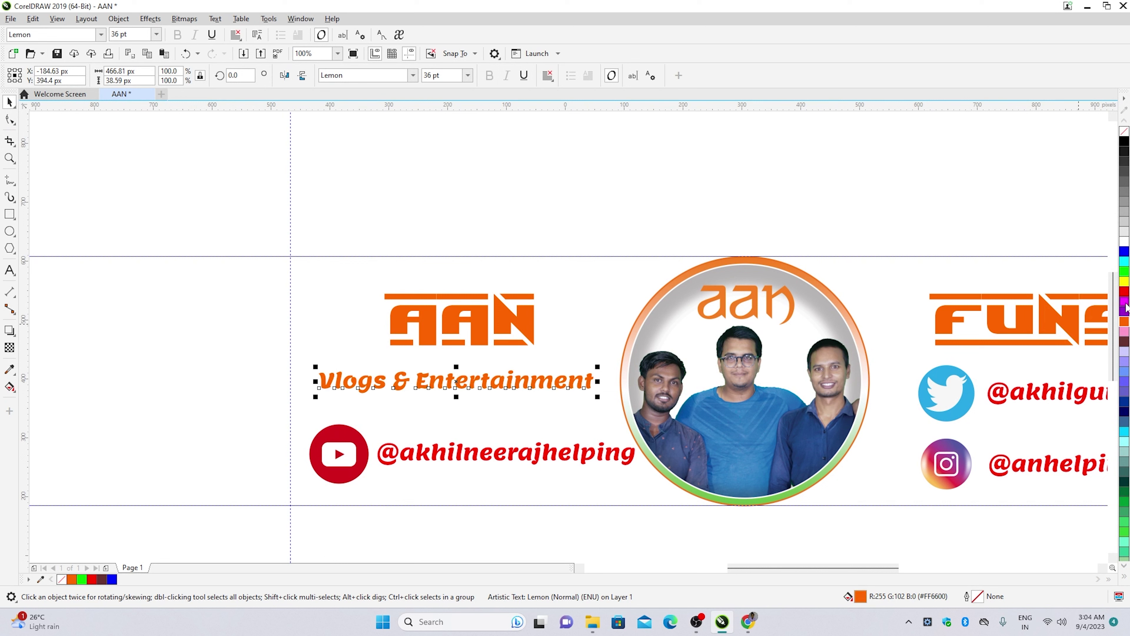
left_click(1124, 252)
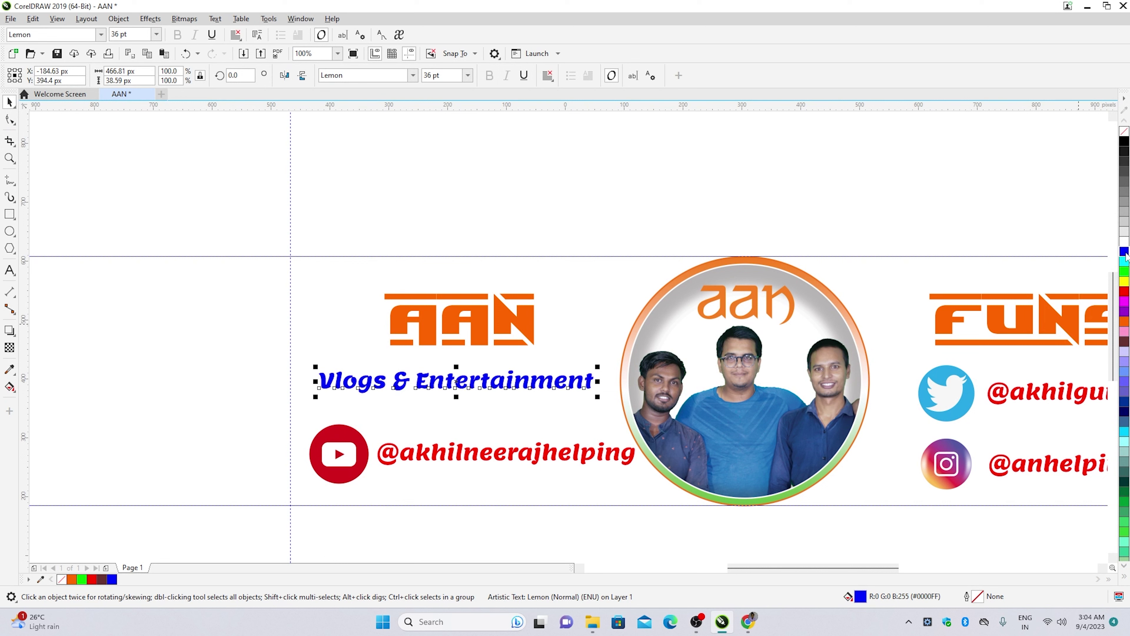
left_click(1124, 270)
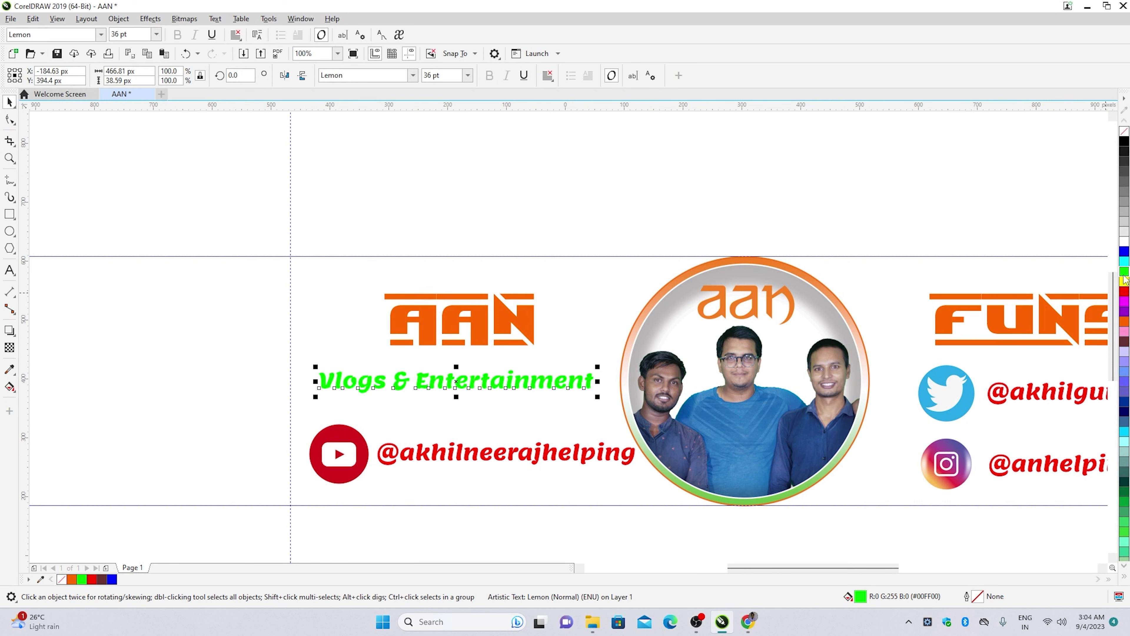
left_click(461, 408)
scroll(461, 408, "down", 2)
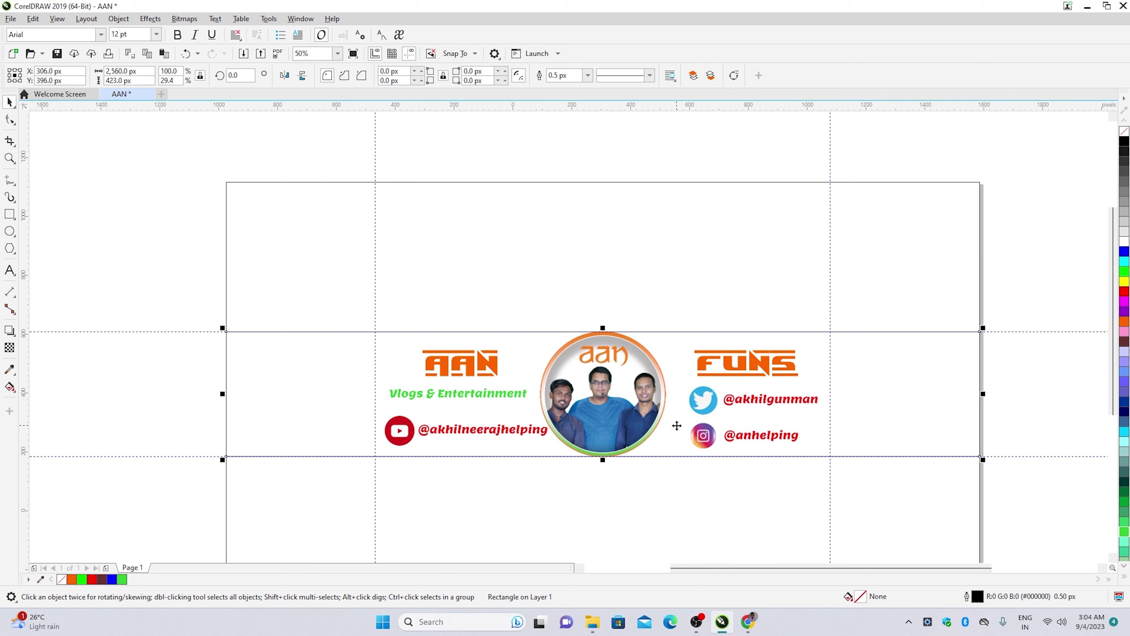
Step: Draw a 584 × 152 px rectangle at the upper-left edge, rounded into a pill with 76 px corners
left_click(9, 214)
left_click_drag(105, 210, 278, 255)
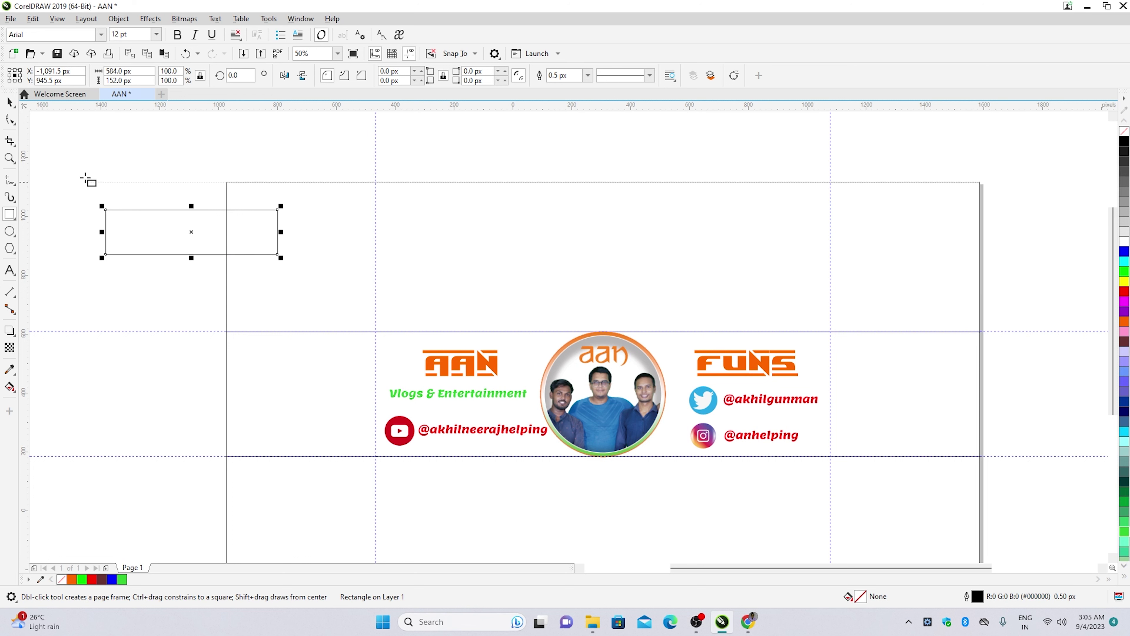
left_click(10, 119)
left_click_drag(277, 254, 177, 225)
left_click(10, 101)
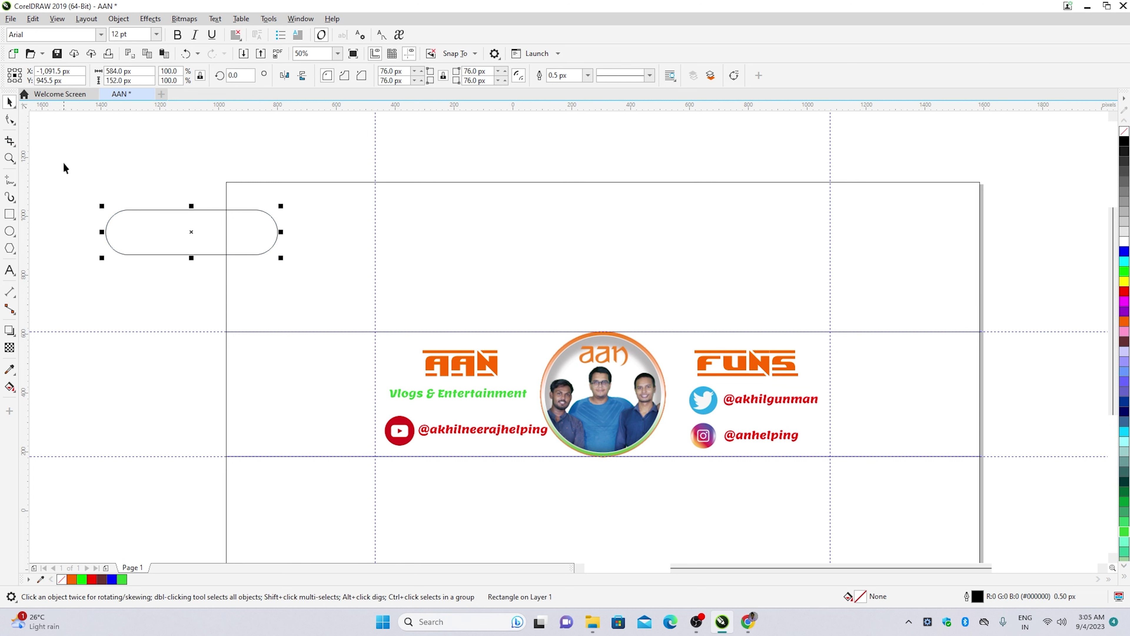
left_click(231, 218)
left_click_drag(252, 222, 277, 245)
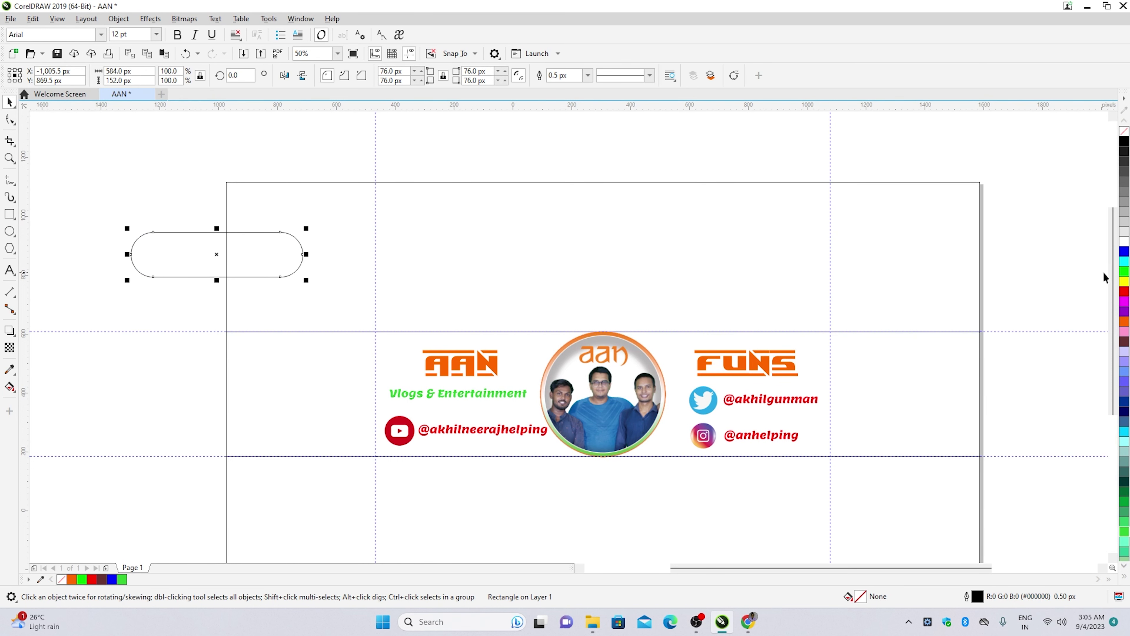
Step: Fill the pill yellow and remove its outline
left_click(1124, 281)
right_click(1124, 131)
scroll(276, 251, "up", 1)
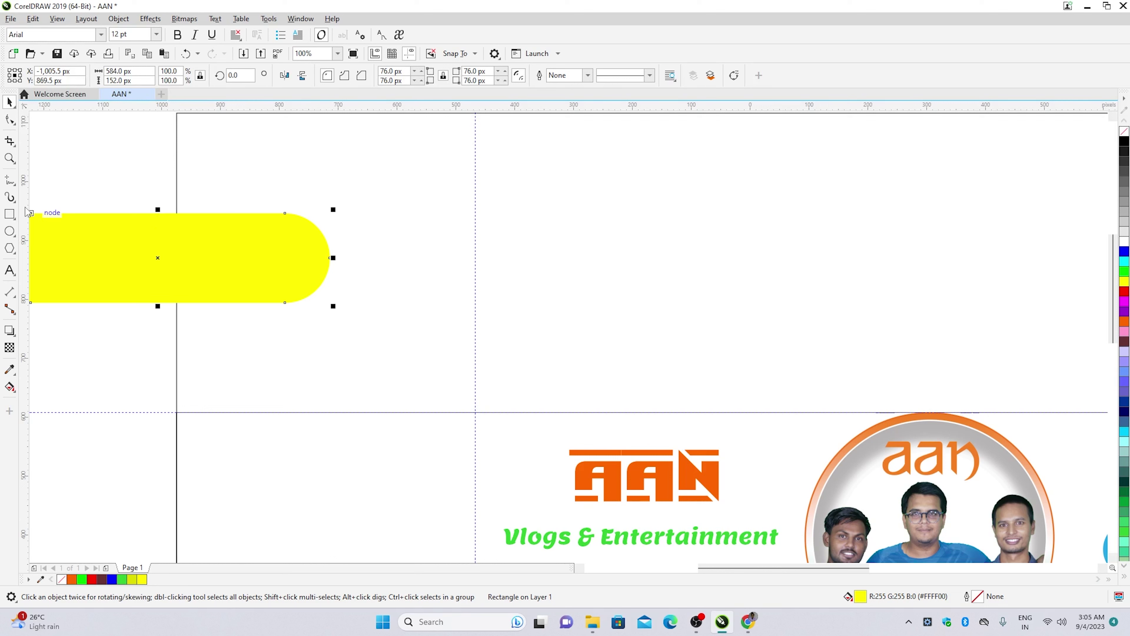
Step: Draw a circle over the pill's right end plus a smaller concentric copy
left_click(9, 231)
left_click_drag(281, 257, 262, 295)
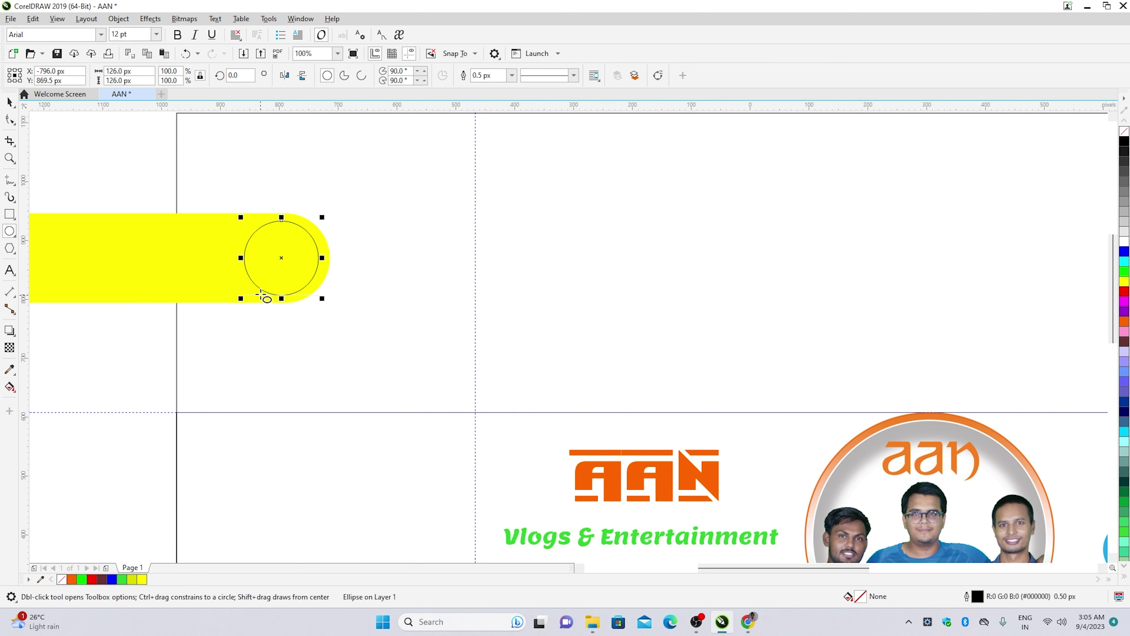
key("space")
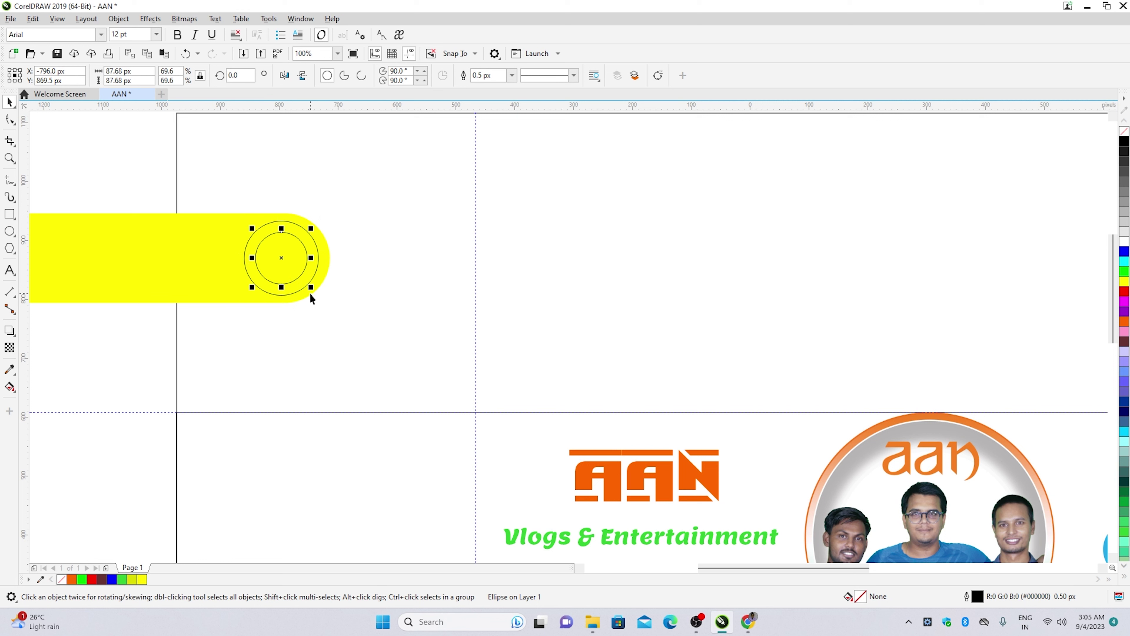
left_click_drag(310, 287, 307, 283)
Step: Fill the outer circle purple and the inner circle white, then select both
left_click(304, 279)
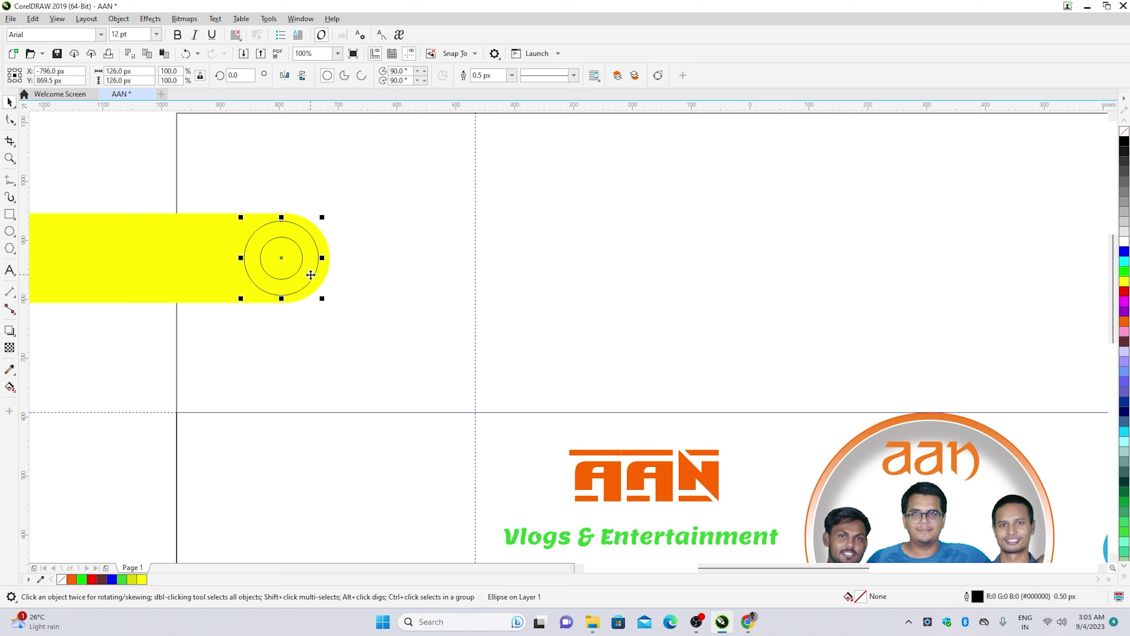
left_click_drag(1124, 311, 301, 266)
left_click(301, 266)
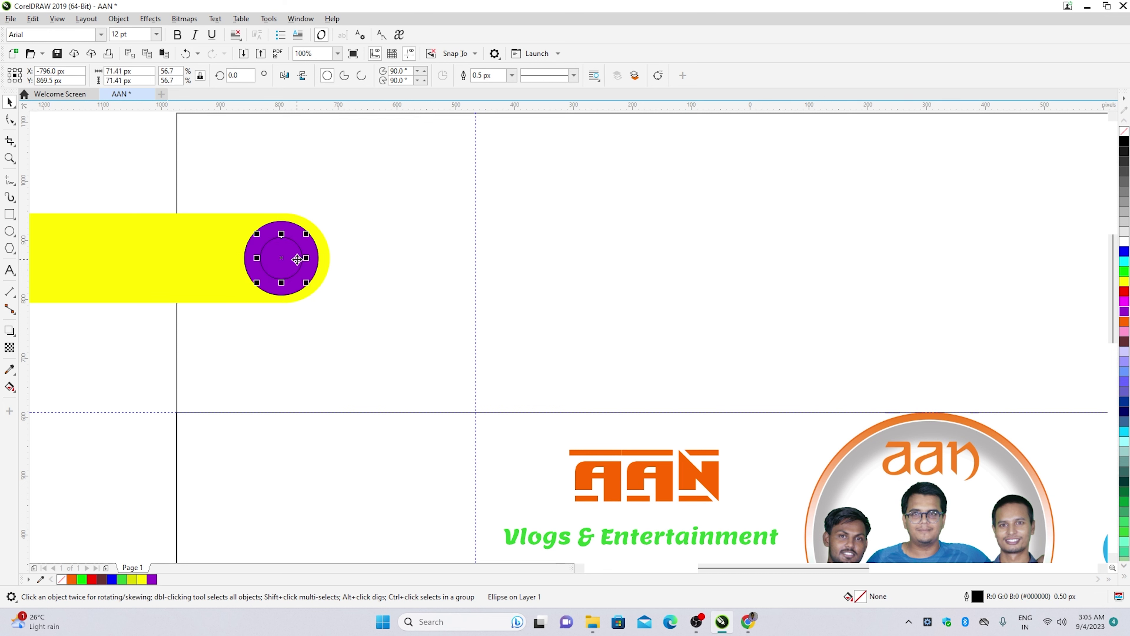
left_click(1124, 241)
left_click(316, 307)
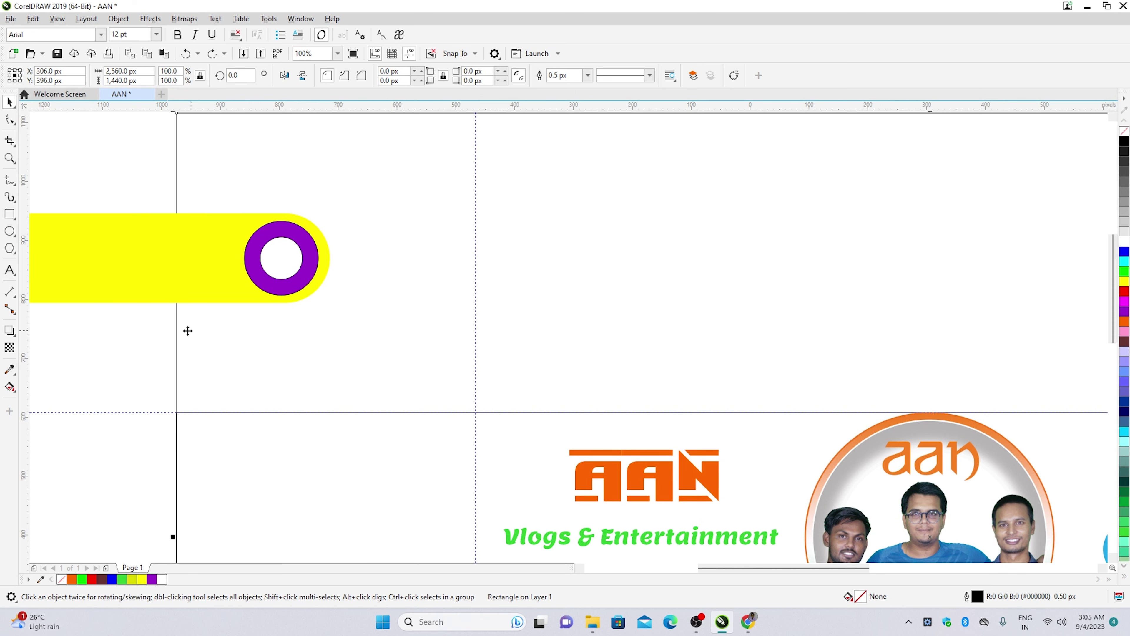
left_click_drag(135, 325, 385, 218)
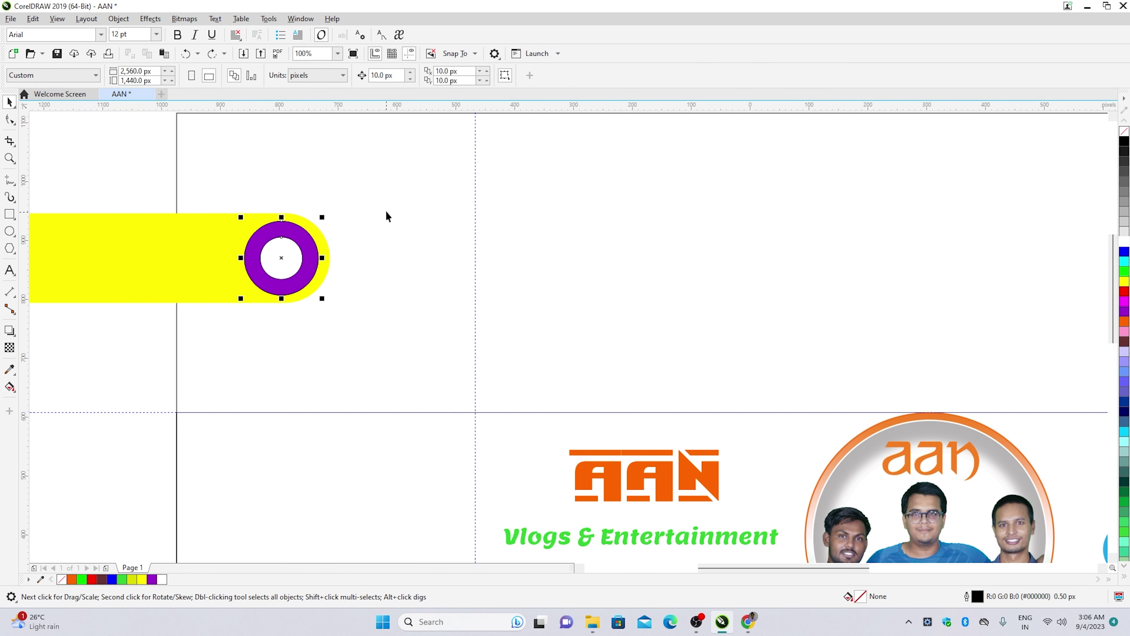
Step: Draw two straight lines leftward from the ring's top and bottom along the pill
scroll(551, 454, "up", 1)
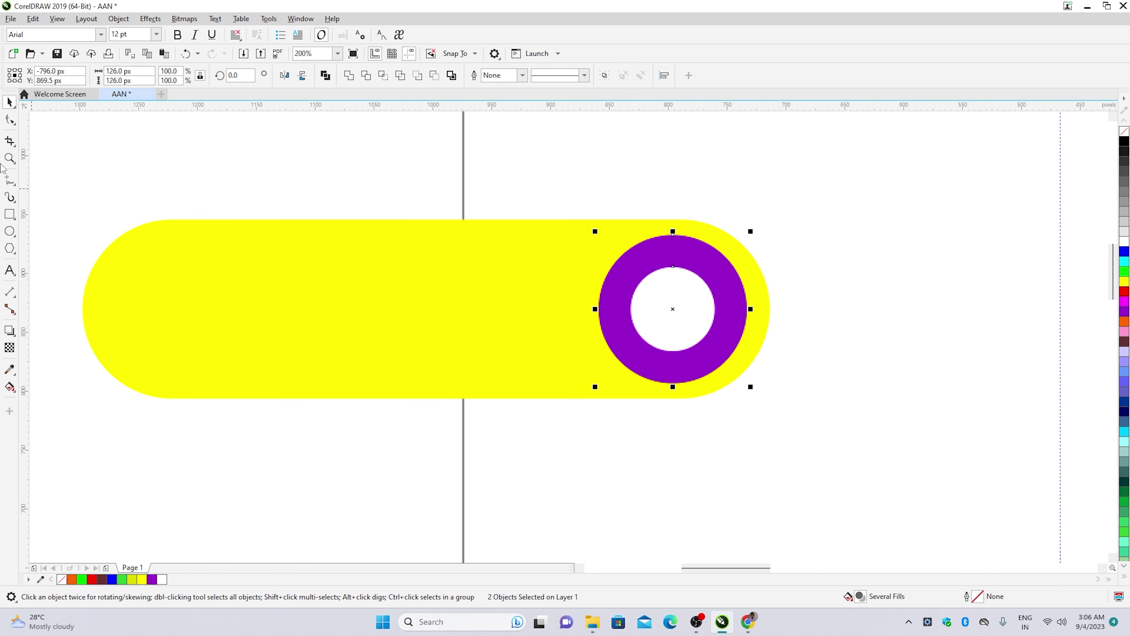
left_click(15, 188)
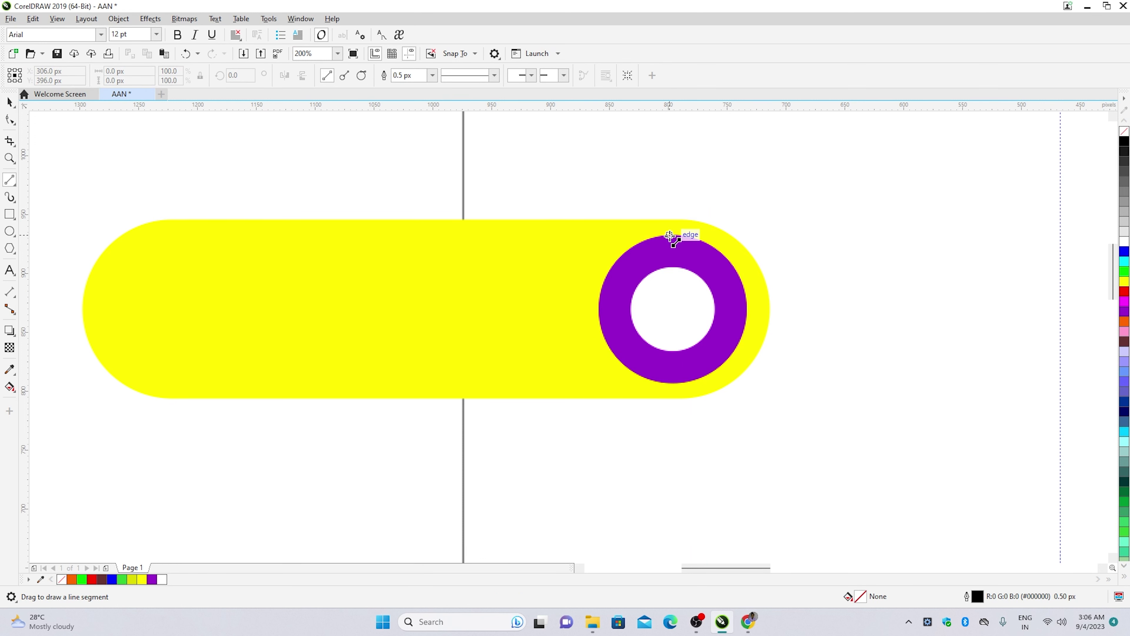
left_click_drag(672, 235, 98, 256)
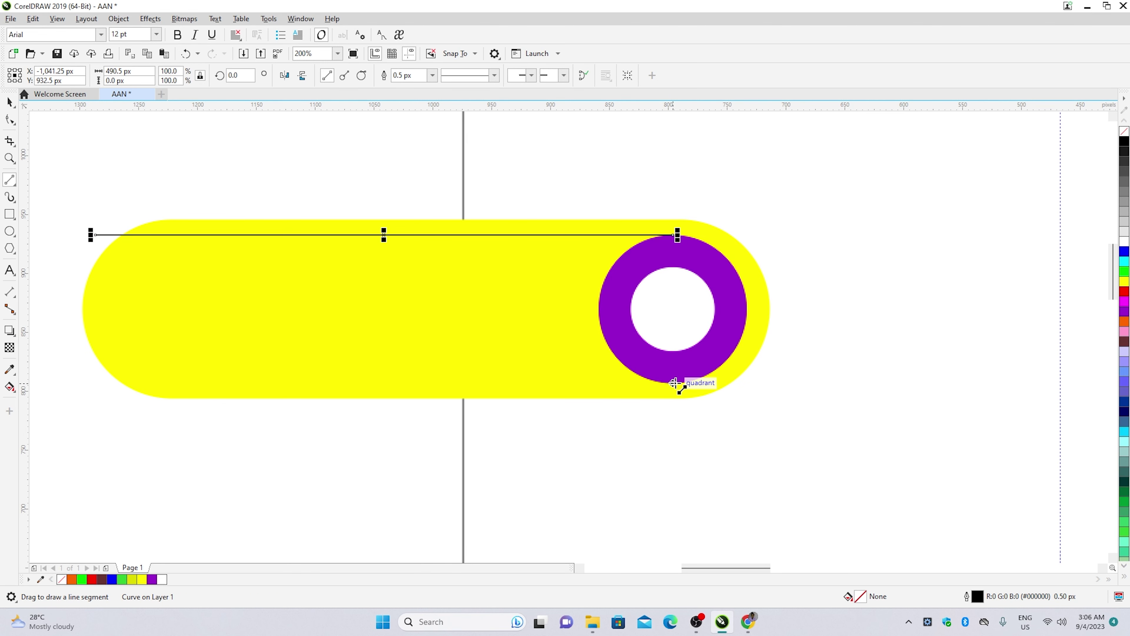
left_click_drag(682, 383, 71, 349)
Step: Give both lines a 3 px outline width
left_click(432, 75)
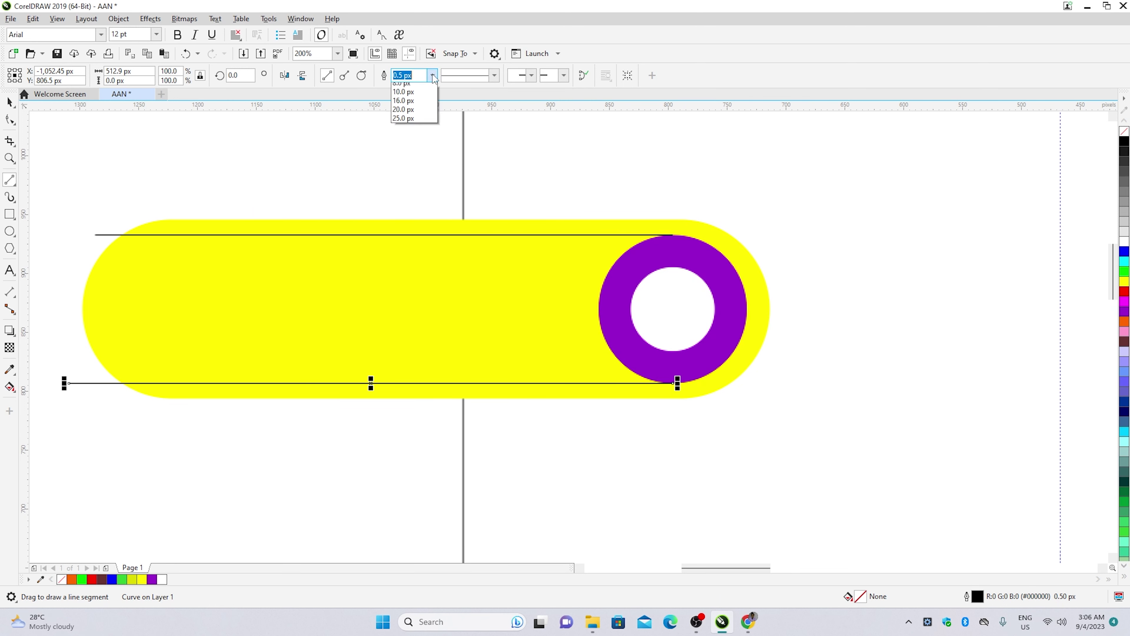
left_click(426, 123)
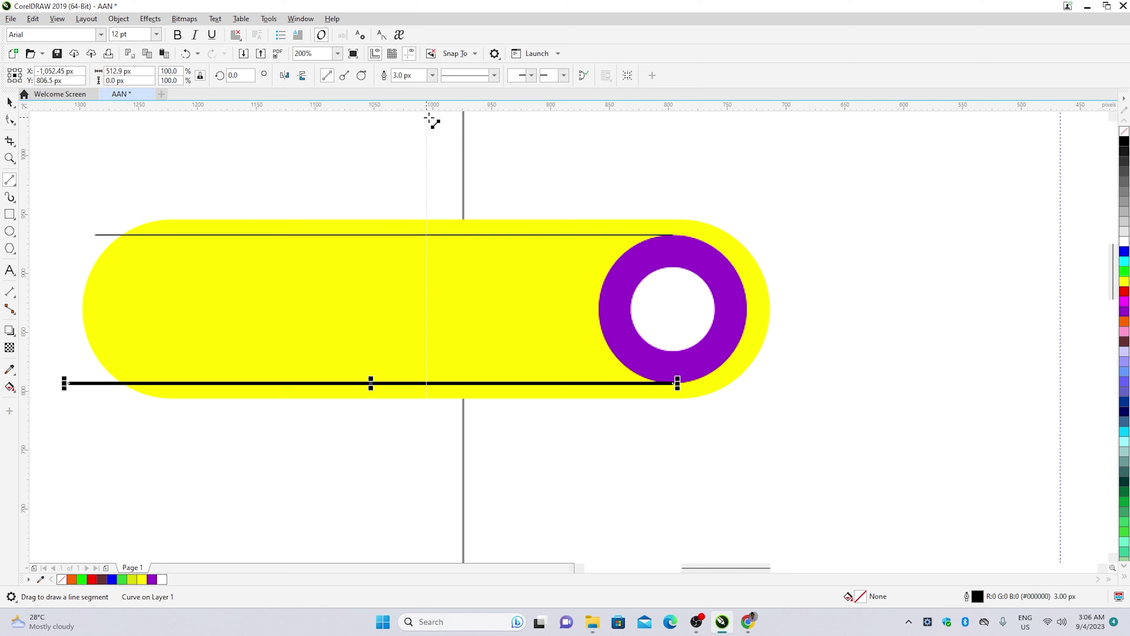
key("space")
left_click(436, 234)
left_click(372, 75)
left_click(352, 122)
Step: Make the top and bottom lines' outlines white
right_click(1124, 242)
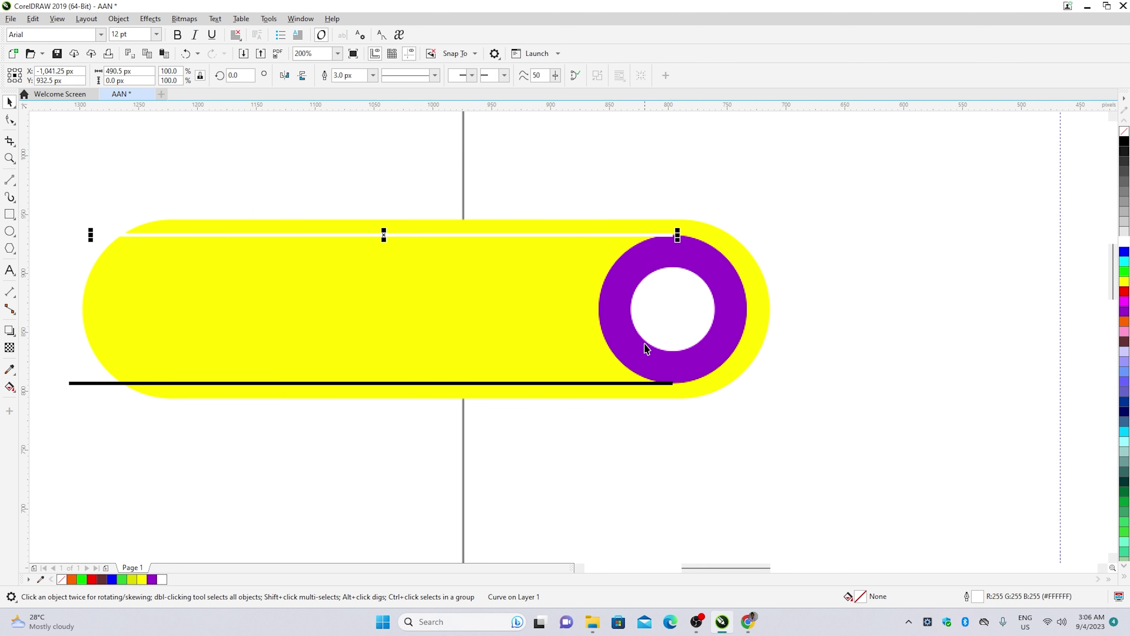
left_click(608, 383)
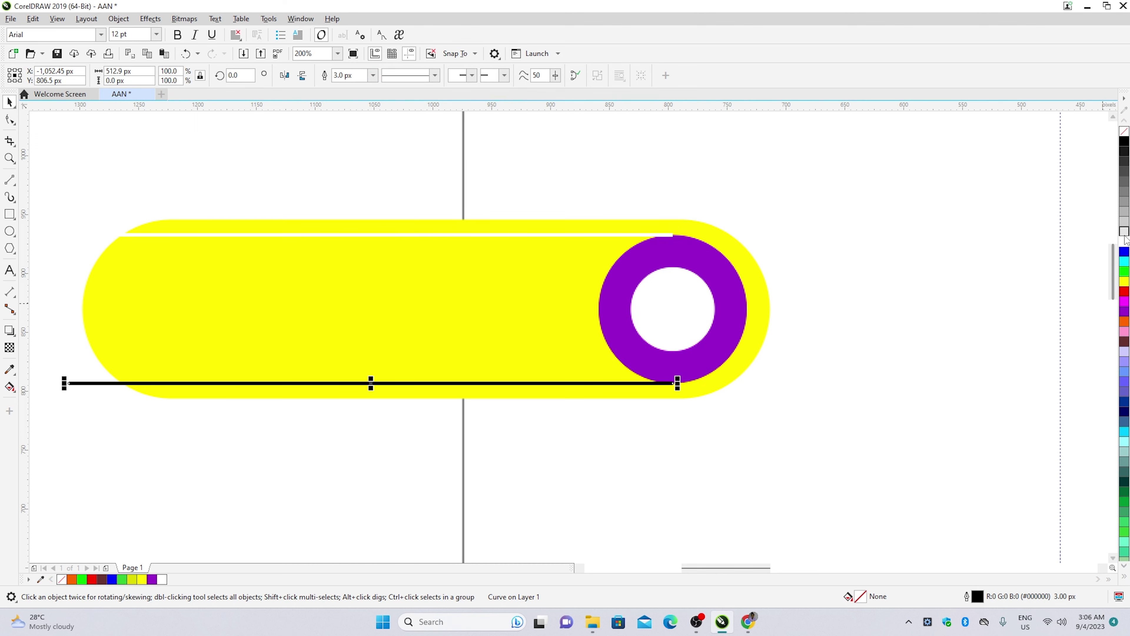
right_click(1124, 242)
scroll(348, 449, "down", 2)
scroll(476, 359, "up", 2)
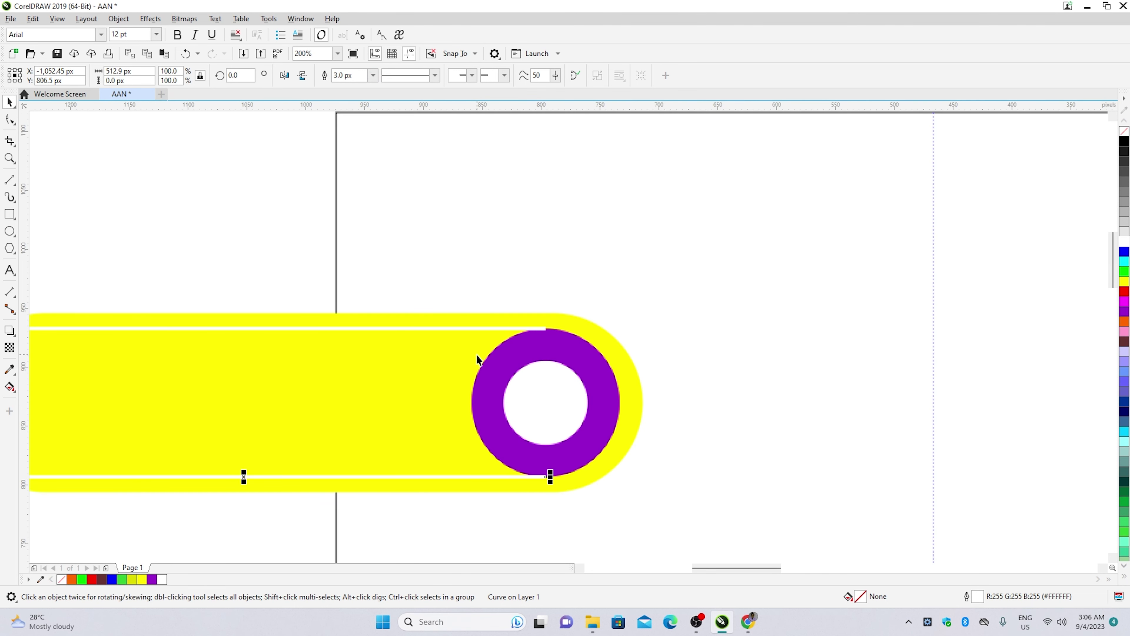
left_click(527, 330)
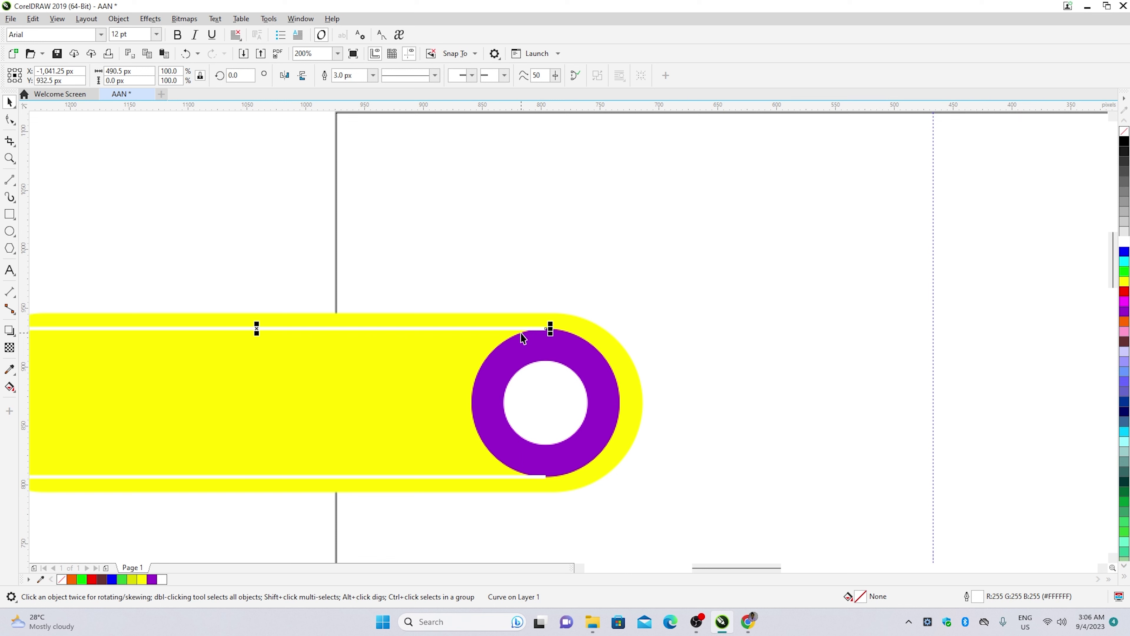
left_click(475, 471)
Step: Recolour the rounded bar orange
scroll(461, 466, "down", 2)
left_click_drag(114, 316, 379, 421)
left_click_drag(589, 482, 591, 482)
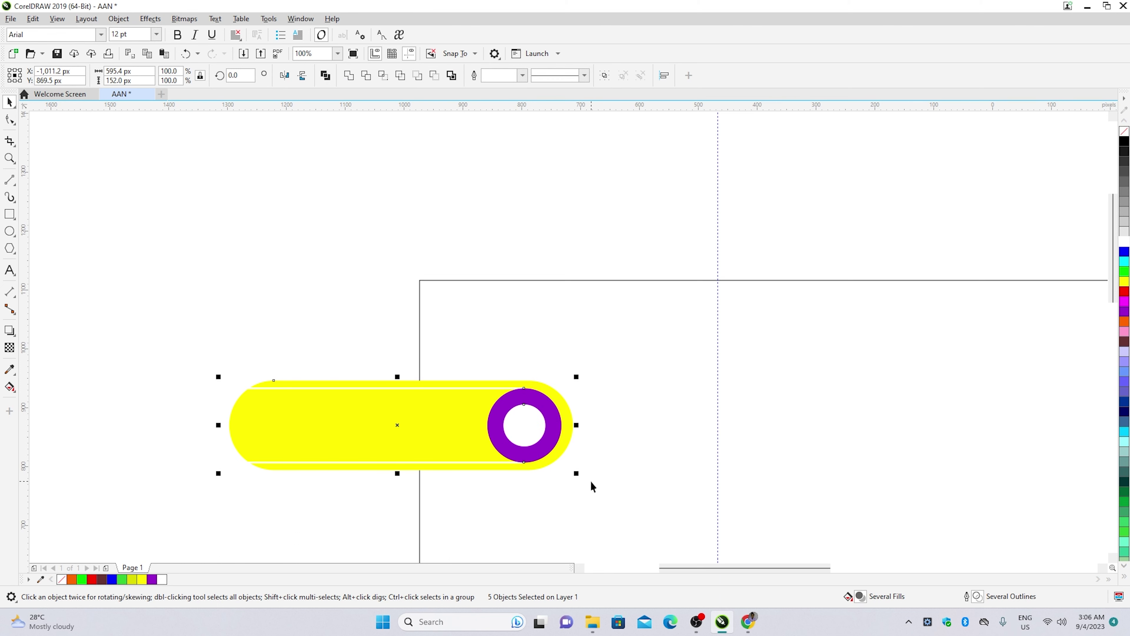
left_click(184, 507)
left_click(336, 413)
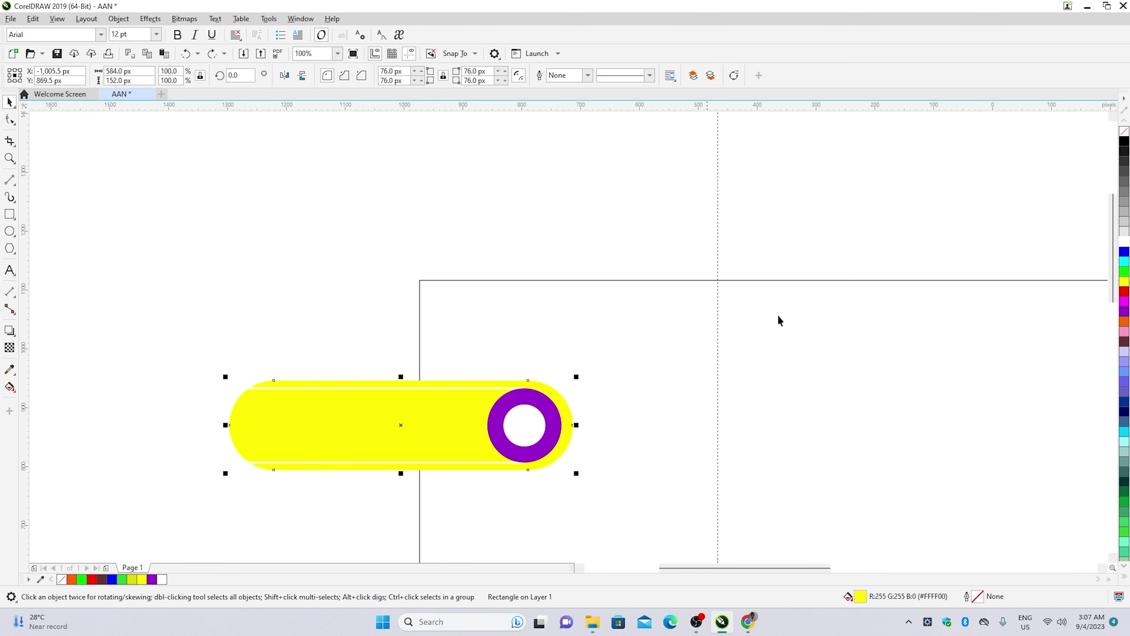
left_click(1124, 321)
Step: Group the bar's five parts and tilt the group diagonally
left_click_drag(144, 361, 606, 505)
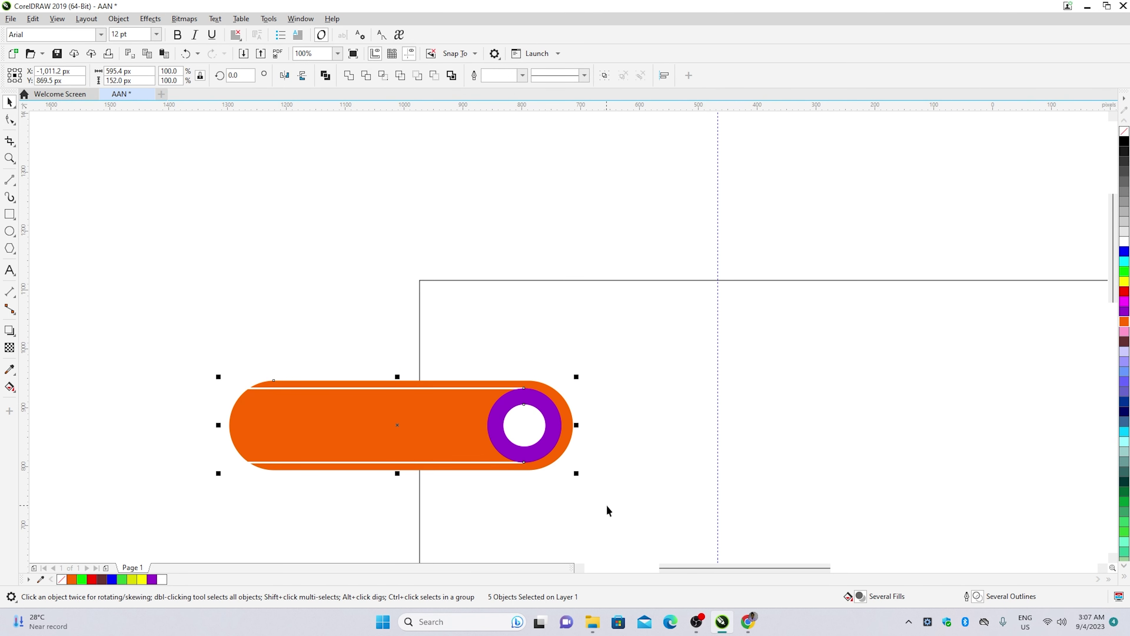
key("ctrl+g")
left_click(262, 332)
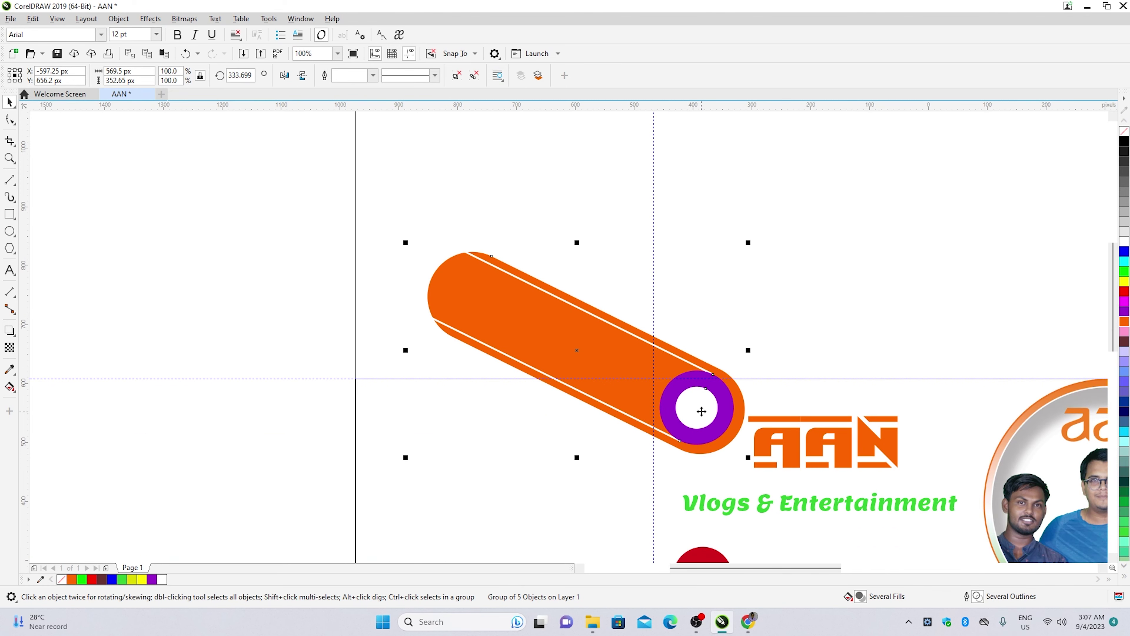
left_click_drag(701, 411, 684, 437)
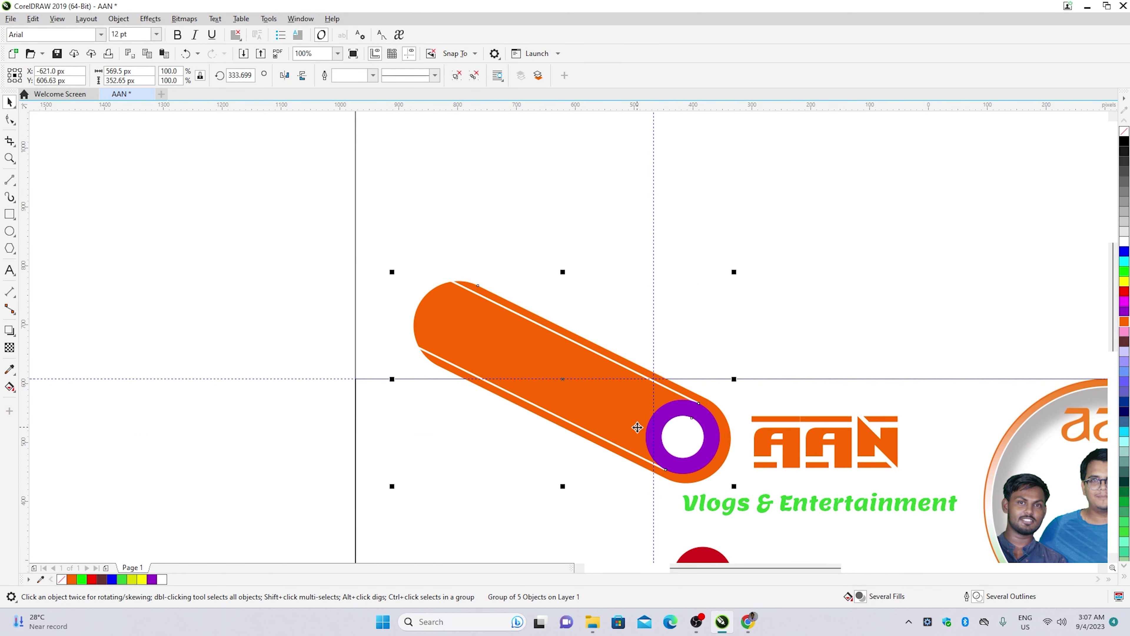
Step: PowerClip the tilted bar inside the banner rectangle and edit its contents
right_click(601, 402)
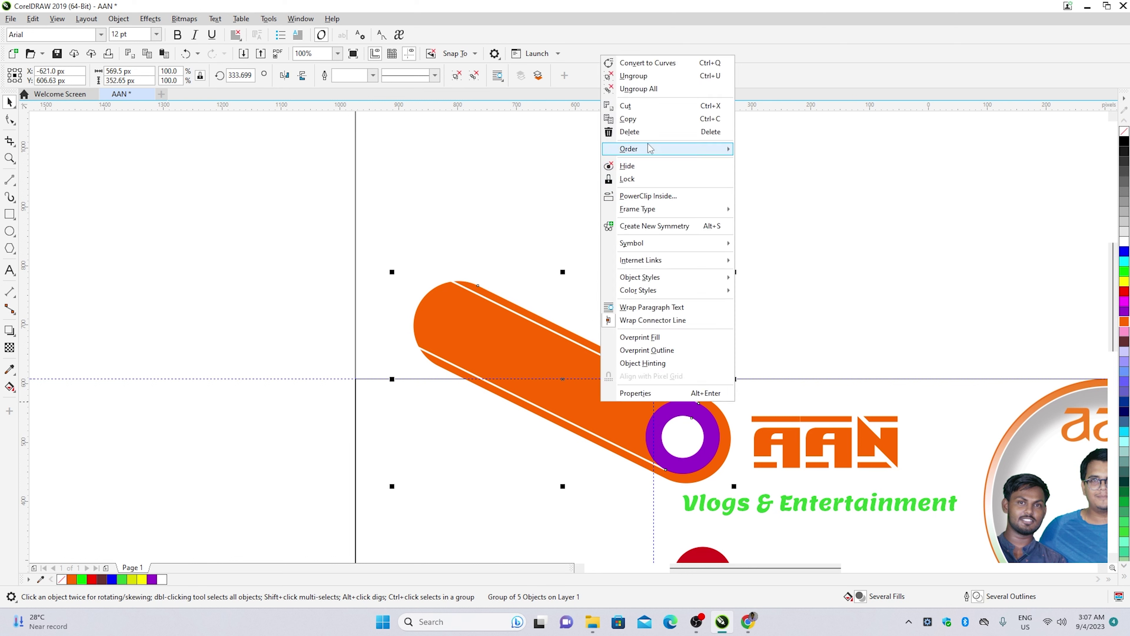
left_click(655, 197)
left_click(391, 454)
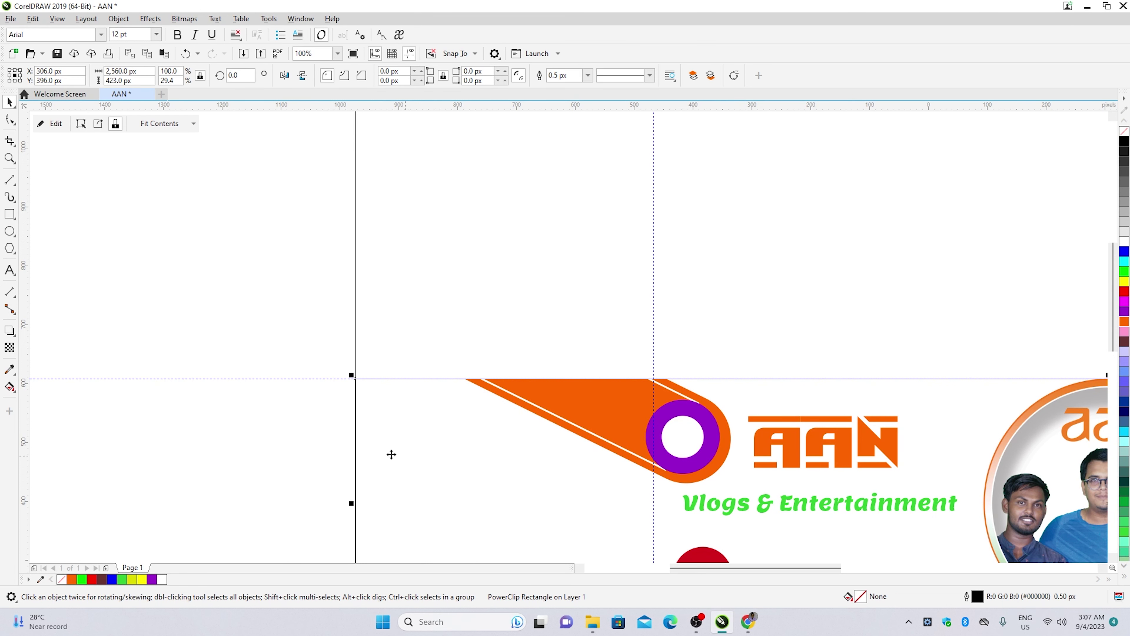
left_click(51, 124)
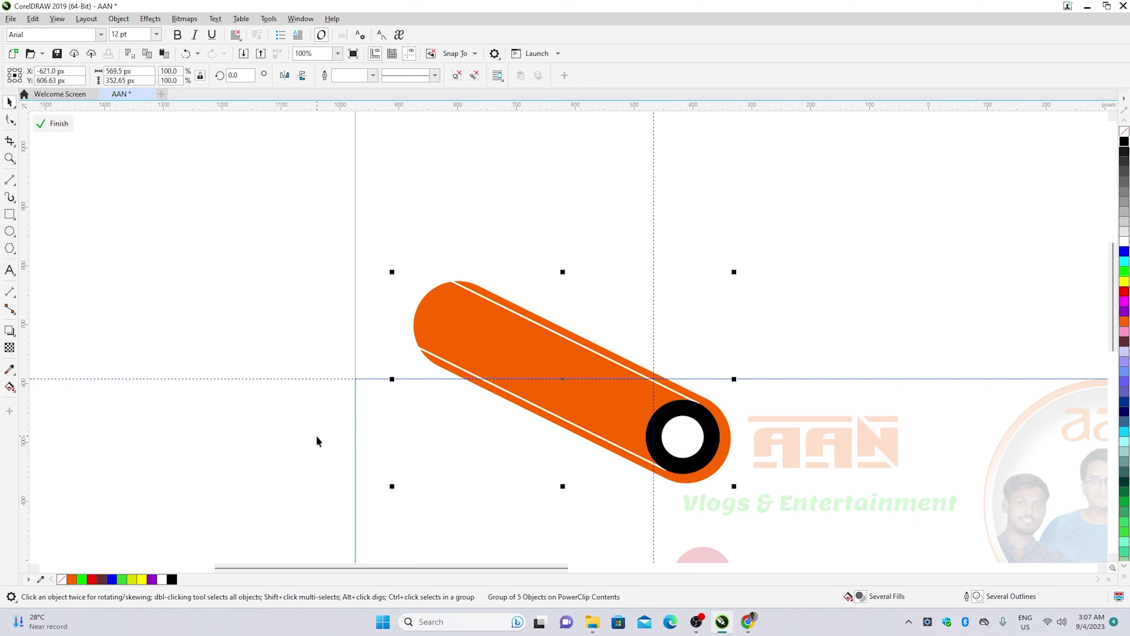
left_click(52, 123)
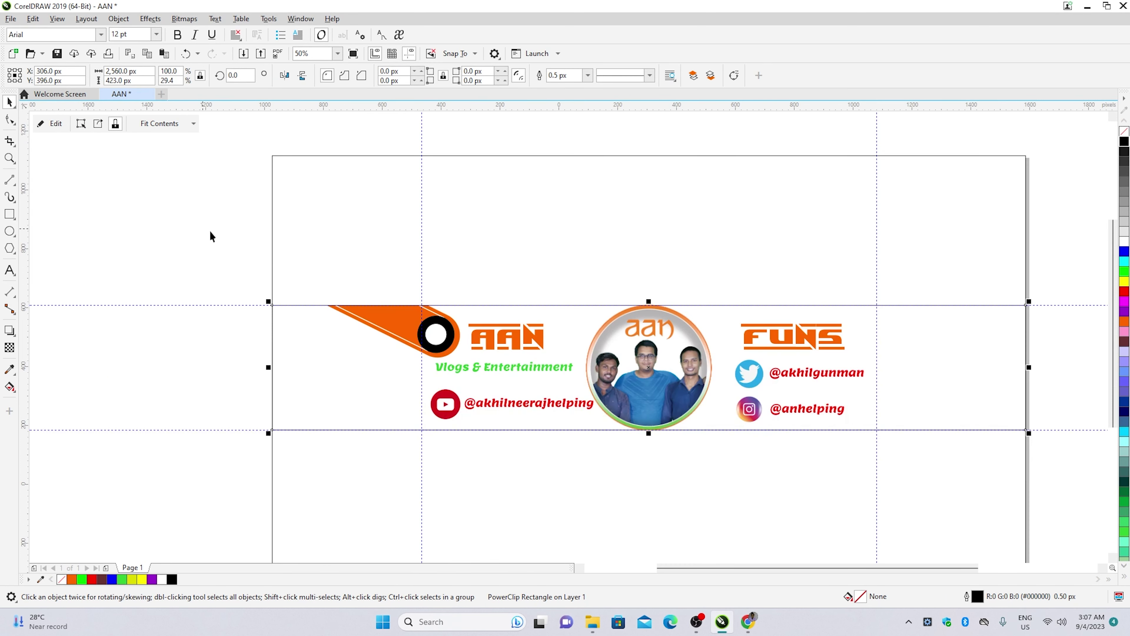
scroll(410, 359, "up", 1)
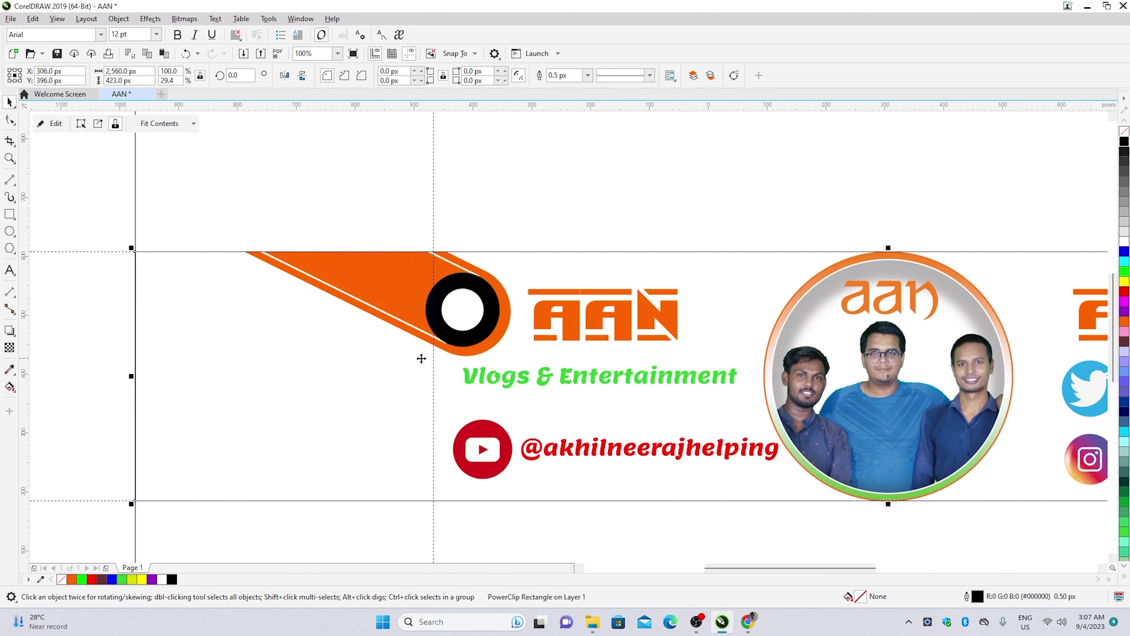
scroll(445, 356, "down", 1)
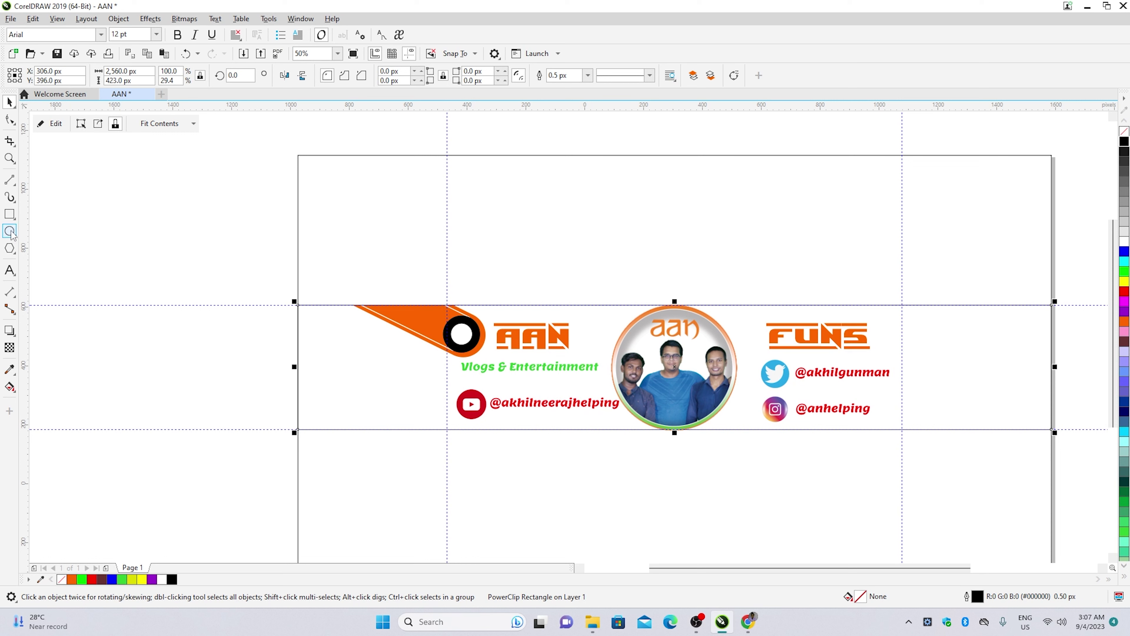
Step: Draw a 3-sided triangle at the banner's left edge, duplicate it, and fill the pair black and orange
left_click(9, 248)
left_click(353, 78)
left_click(353, 78)
left_click_drag(233, 444, 387, 371)
key("ctrl+d")
left_click(283, 409)
left_click(171, 579)
left_click(423, 452)
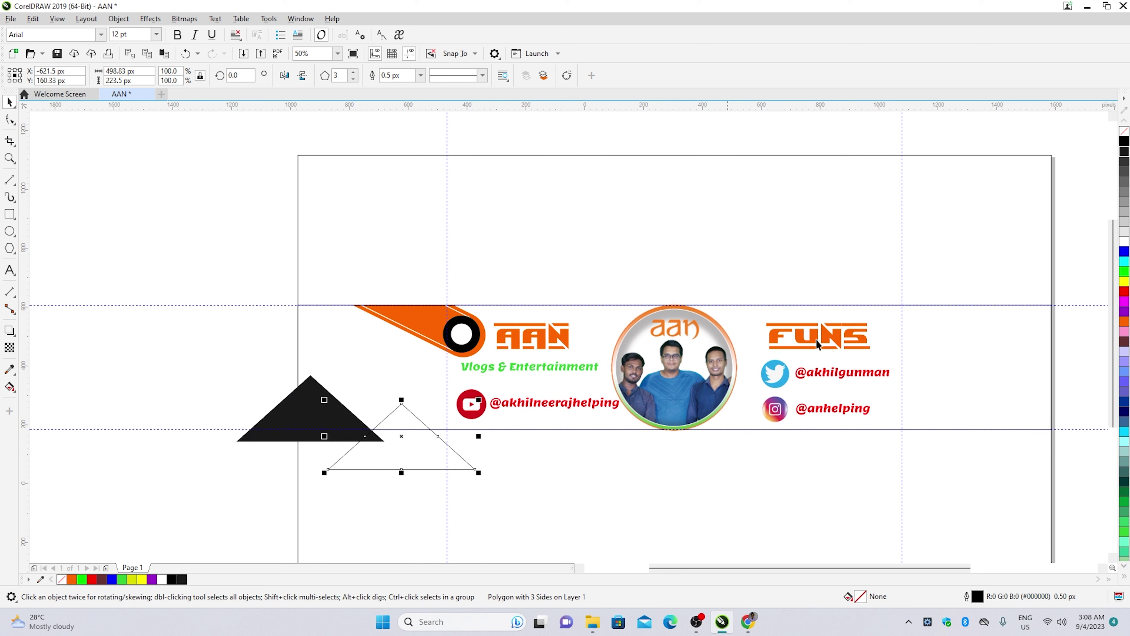
left_click(1124, 321)
Step: Remove both triangles' outlines, group them, and PowerClip the group inside the banner
left_click_drag(172, 354, 483, 522)
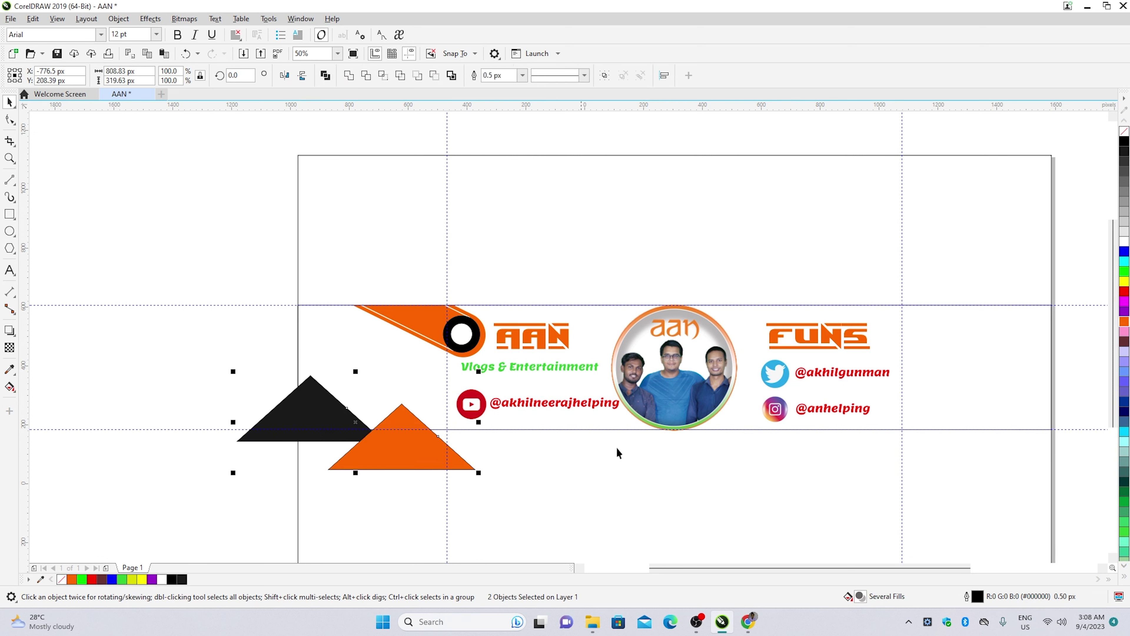
right_click(1125, 131)
key("ctrl+g")
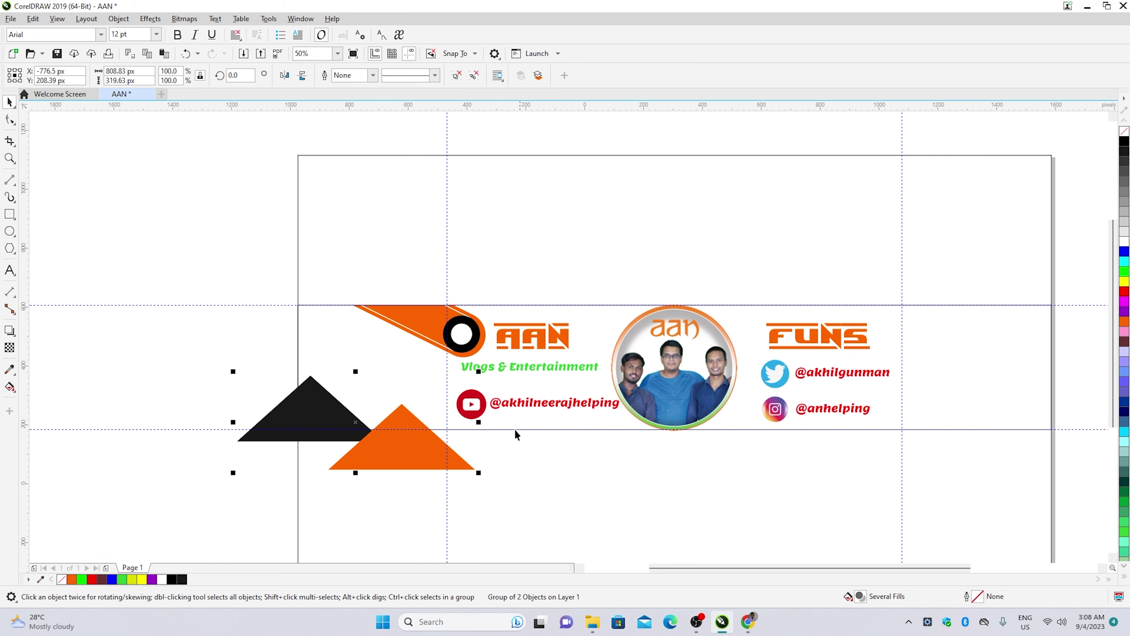
right_click(404, 454)
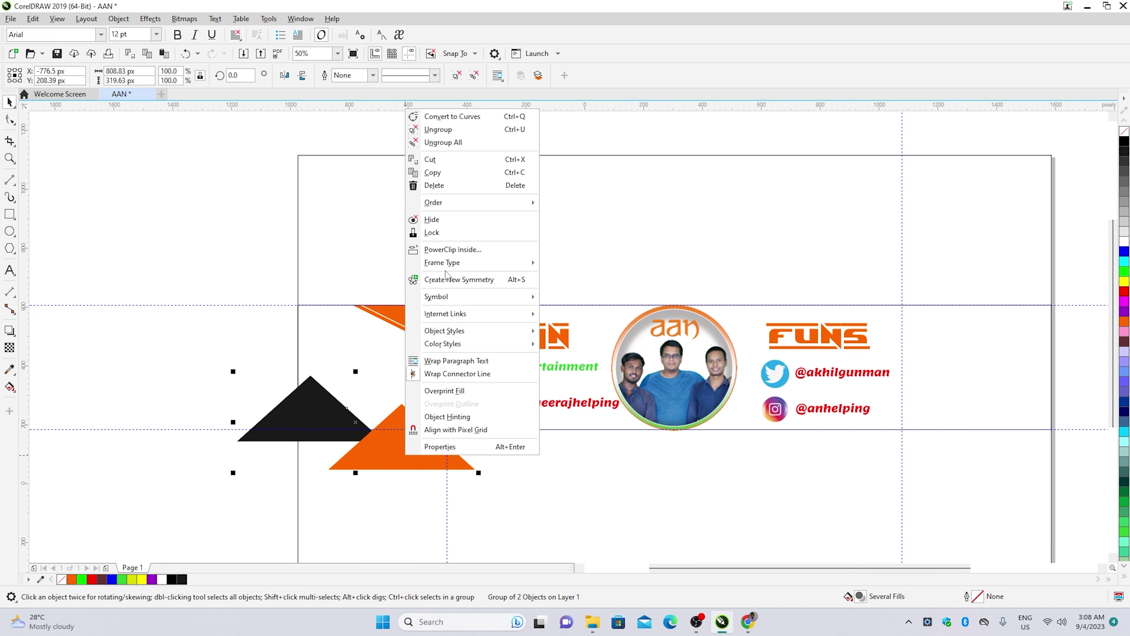
left_click(452, 249)
left_click(317, 346)
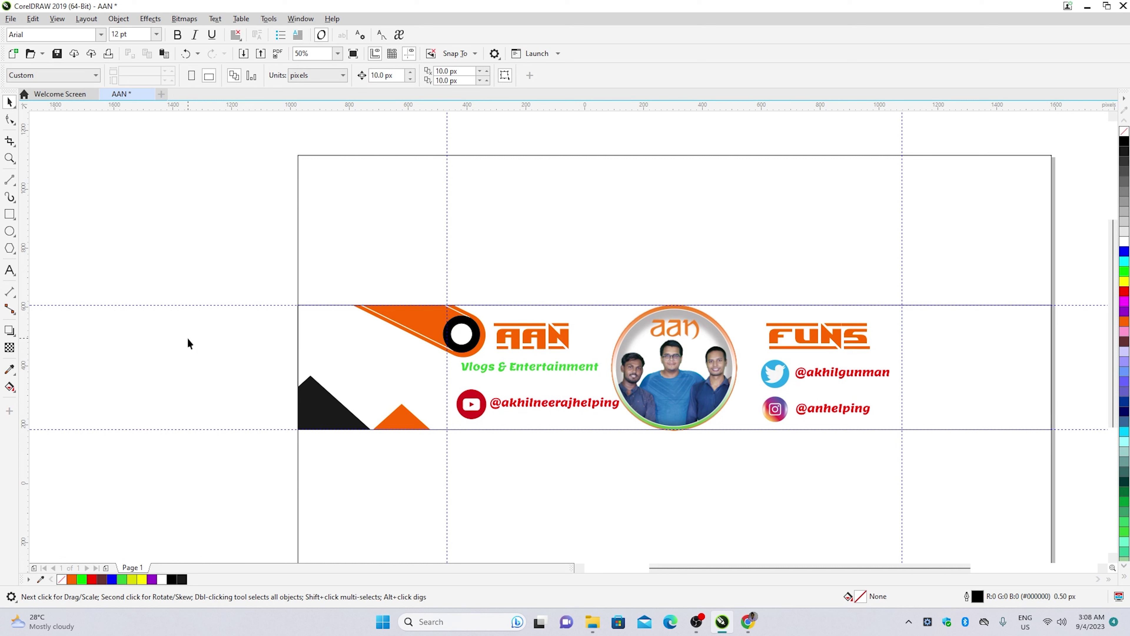
Step: Draw a small red triangle and PowerClip it at the banner's bottom edge below the YouTube icon
left_click(9, 249)
mouse_move(154, 222)
left_mouse_down()
mouse_move(174, 246)
mouse_move(206, 256)
left_mouse_up()
key("space")
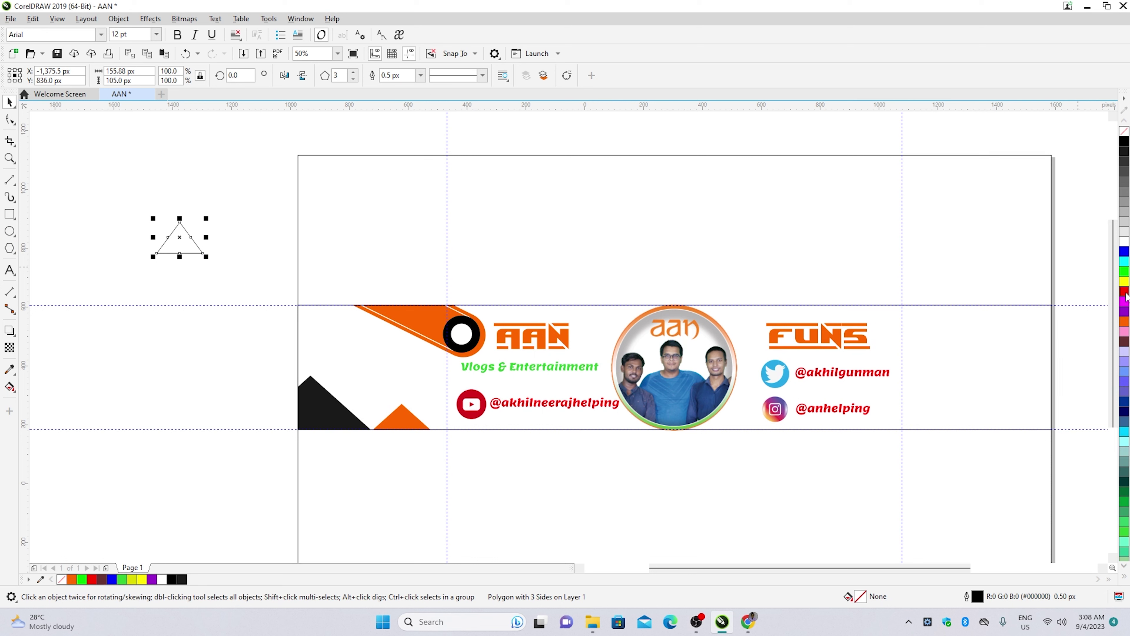
left_click(1125, 293)
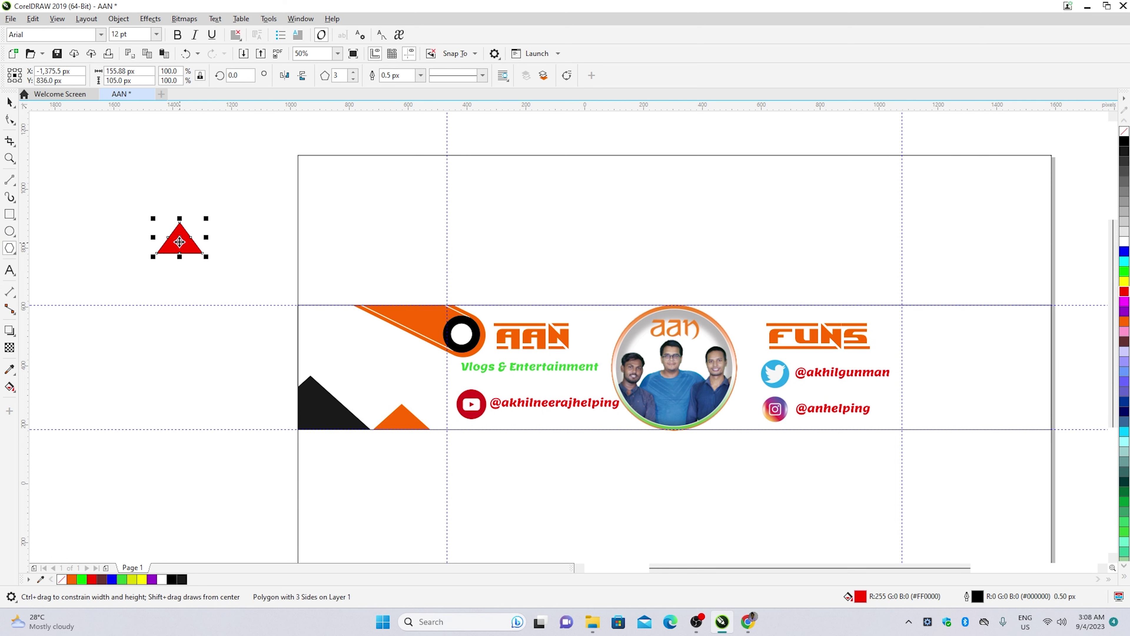
mouse_move(61, 578)
left_mouse_down()
mouse_move(198, 249)
mouse_move(496, 436)
left_mouse_up()
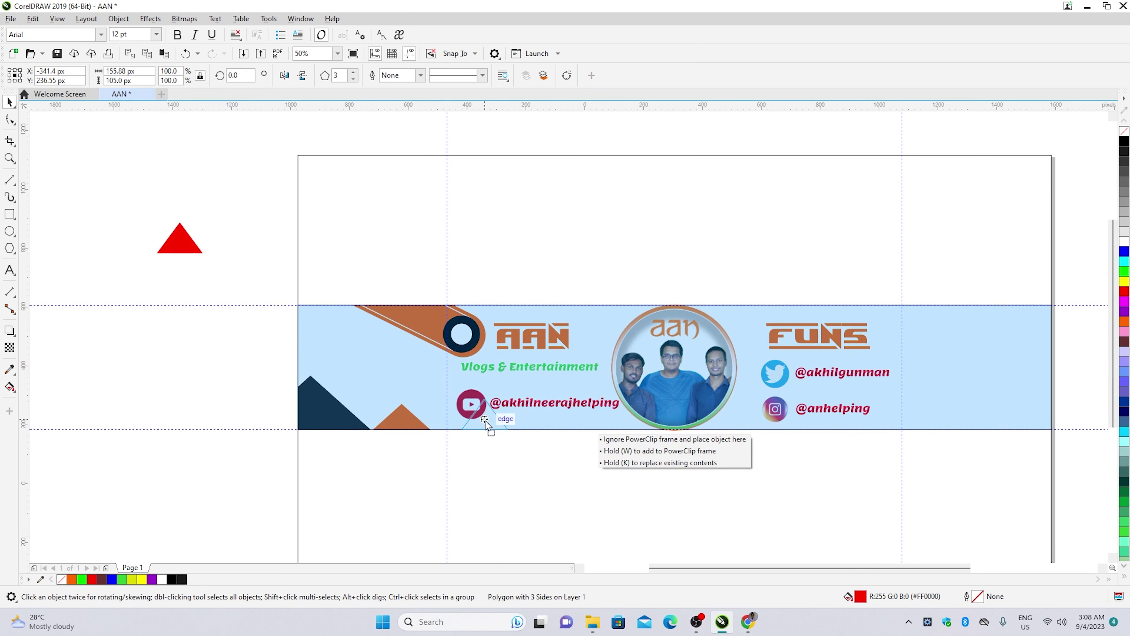
right_click(497, 436)
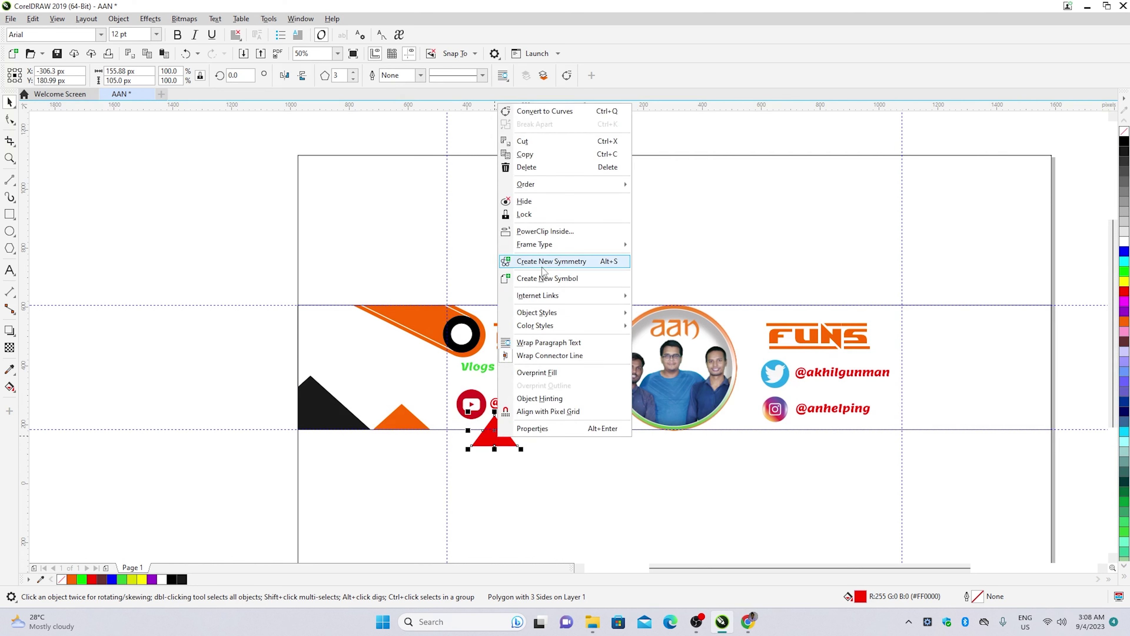
left_click(549, 455)
left_click(534, 419)
key("y")
key("Escape")
key("space")
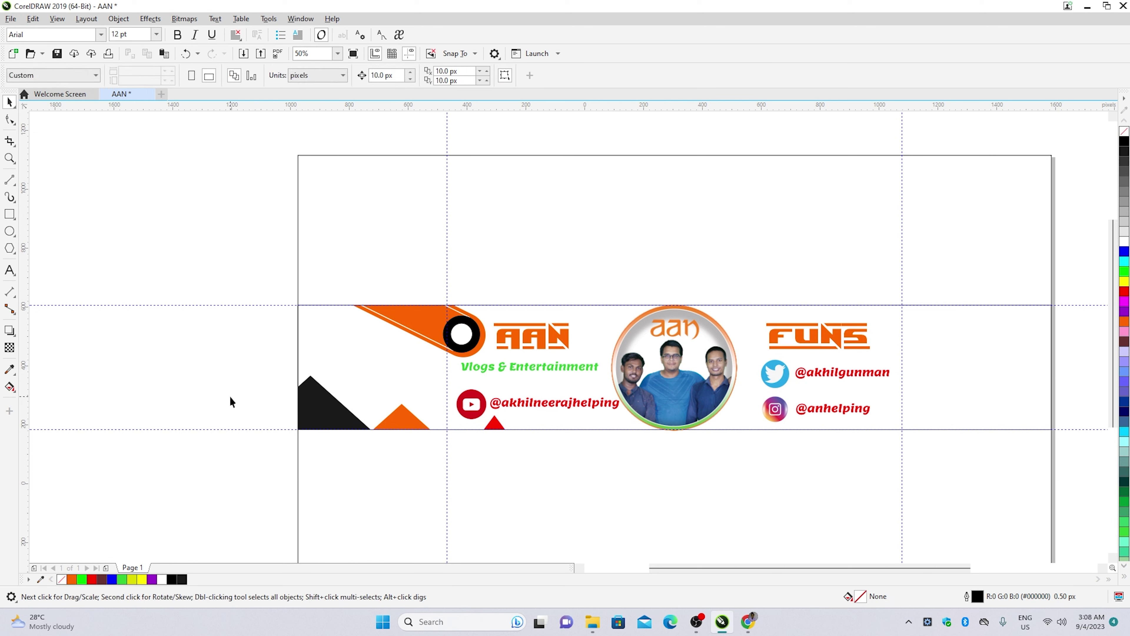
Step: Draw three evenly spaced tall thin bars, filled orange with no outline
left_click(10, 213)
mouse_move(114, 208)
left_mouse_down()
mouse_move(124, 287)
mouse_move(138, 255)
left_mouse_up()
key("space")
key("ctrl+r")
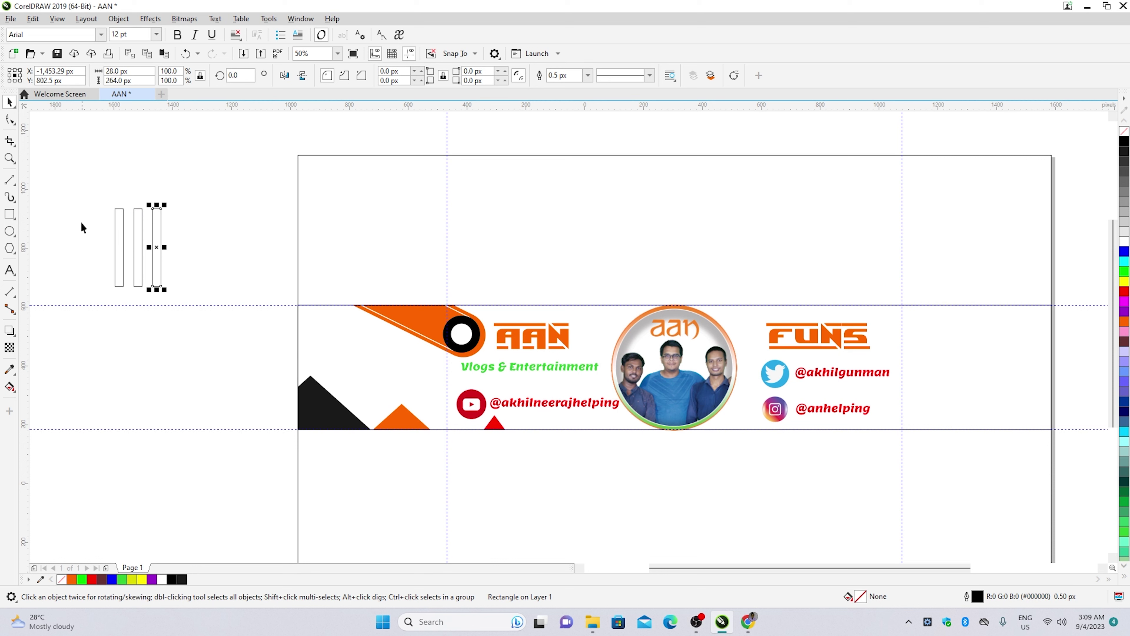
left_click_drag(82, 201, 184, 303)
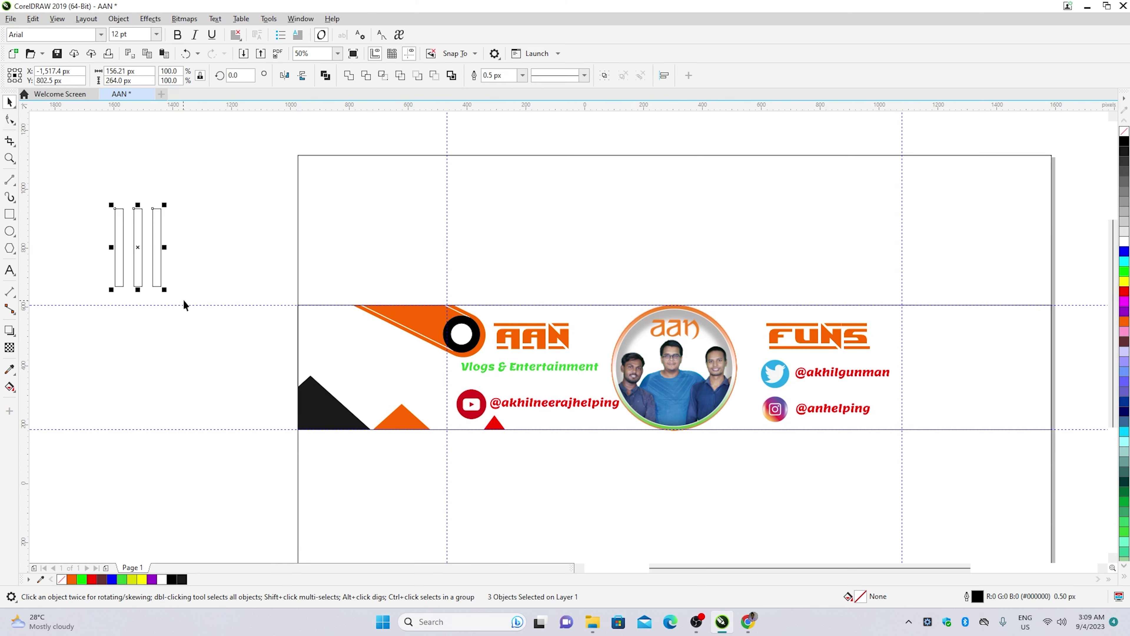
left_click(1124, 321)
right_click(1124, 131)
left_click(236, 254)
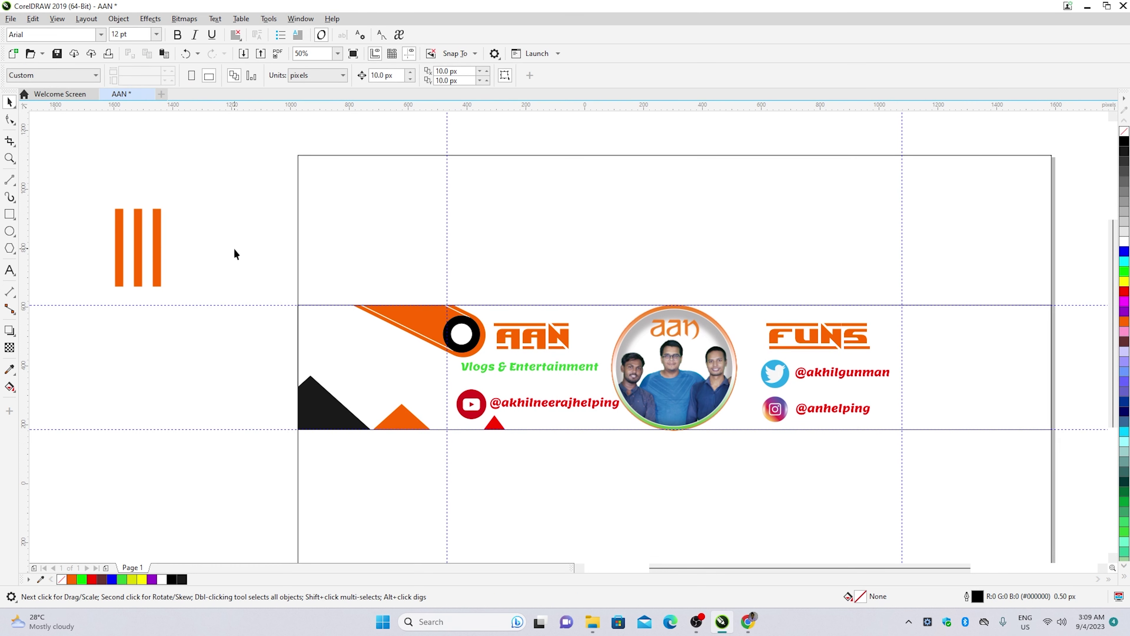
Step: Try trimming the bars along a diagonal line, undo it, and delete the stray line
left_click(10, 181)
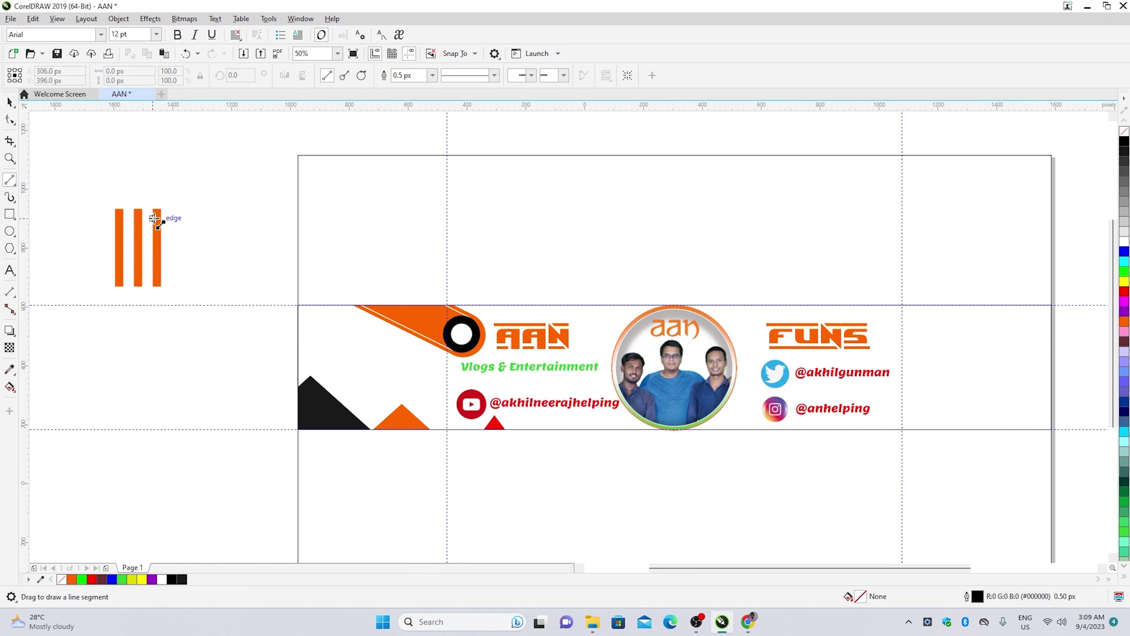
mouse_move(152, 208)
left_mouse_down()
mouse_move(93, 269)
mouse_move(110, 268)
mouse_move(106, 277)
left_mouse_up()
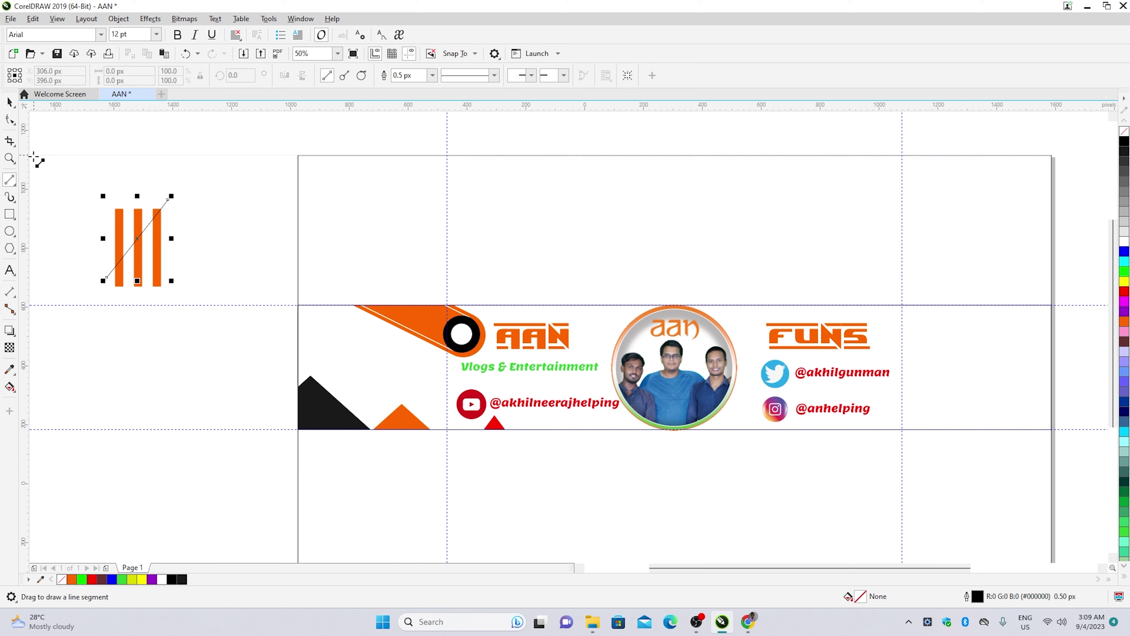
left_click(9, 103)
left_click(17, 146)
left_click(71, 170)
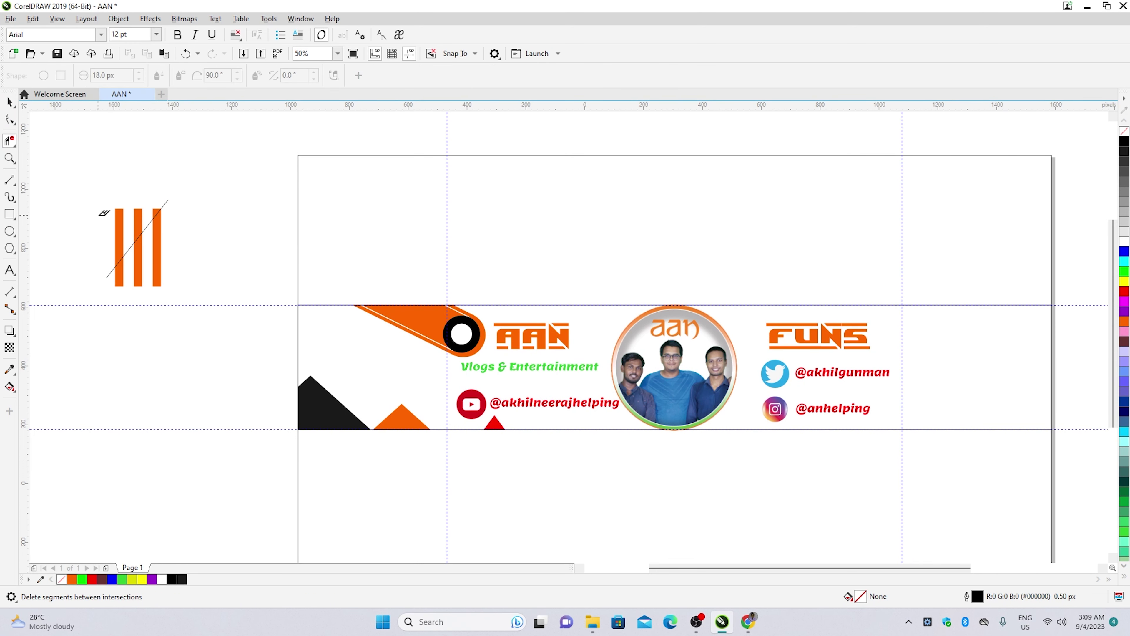
left_click(118, 220)
key("ctrl+z")
key("space")
left_click(166, 204)
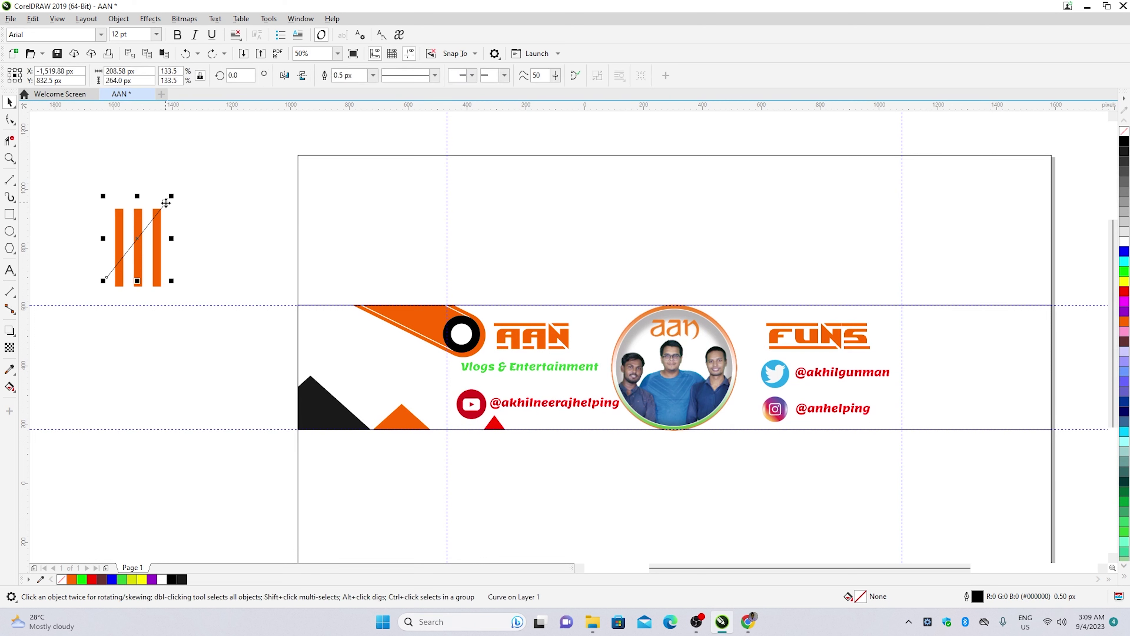
key("Delete")
key("Tab")
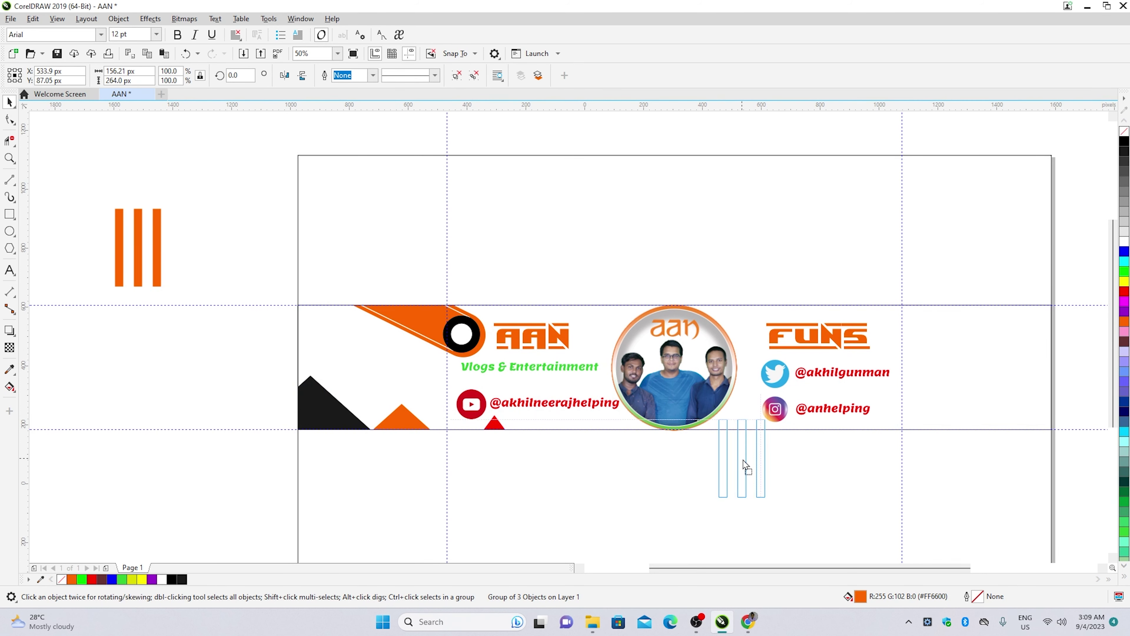
Step: Move the orange bars below the photo, tilt them about 36°, and PowerClip them inside the banner background
left_click_drag(139, 249, 741, 460)
scroll(766, 469, "up", 2)
left_click(756, 472)
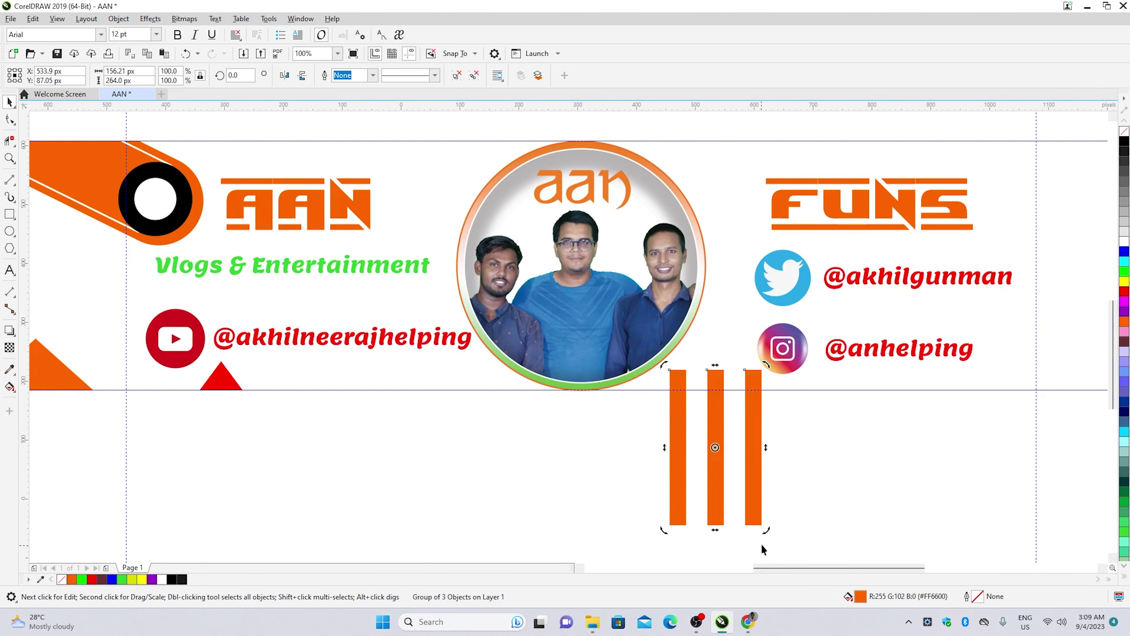
left_click_drag(765, 529, 780, 479)
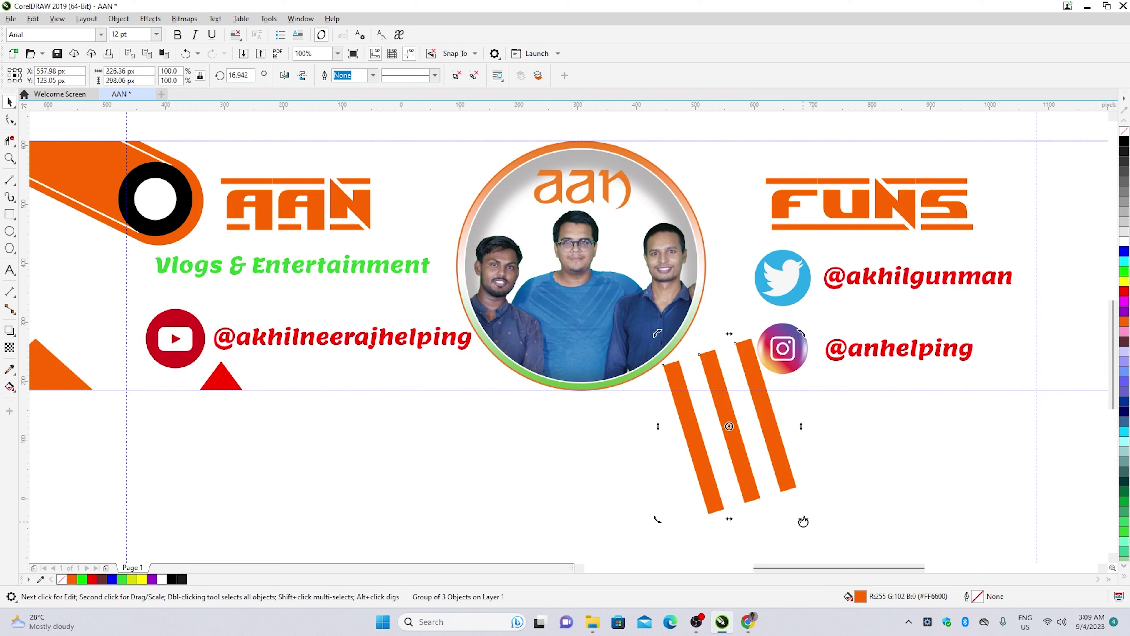
left_click_drag(801, 522, 813, 487)
key("x")
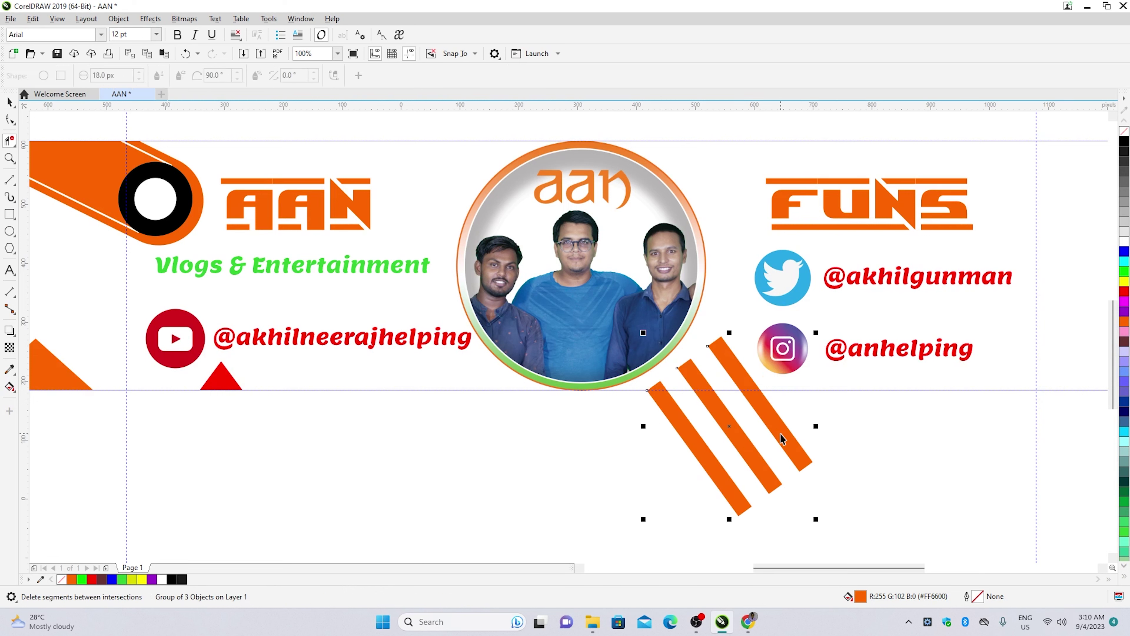
key("space")
right_click(780, 438)
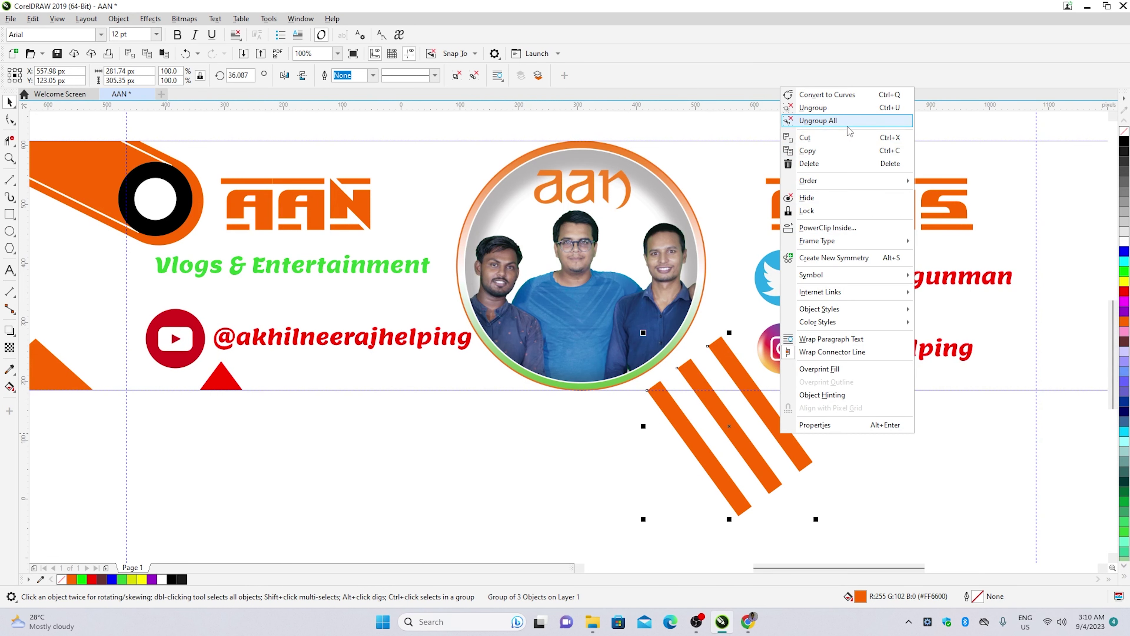
left_click(828, 228)
left_click(690, 176)
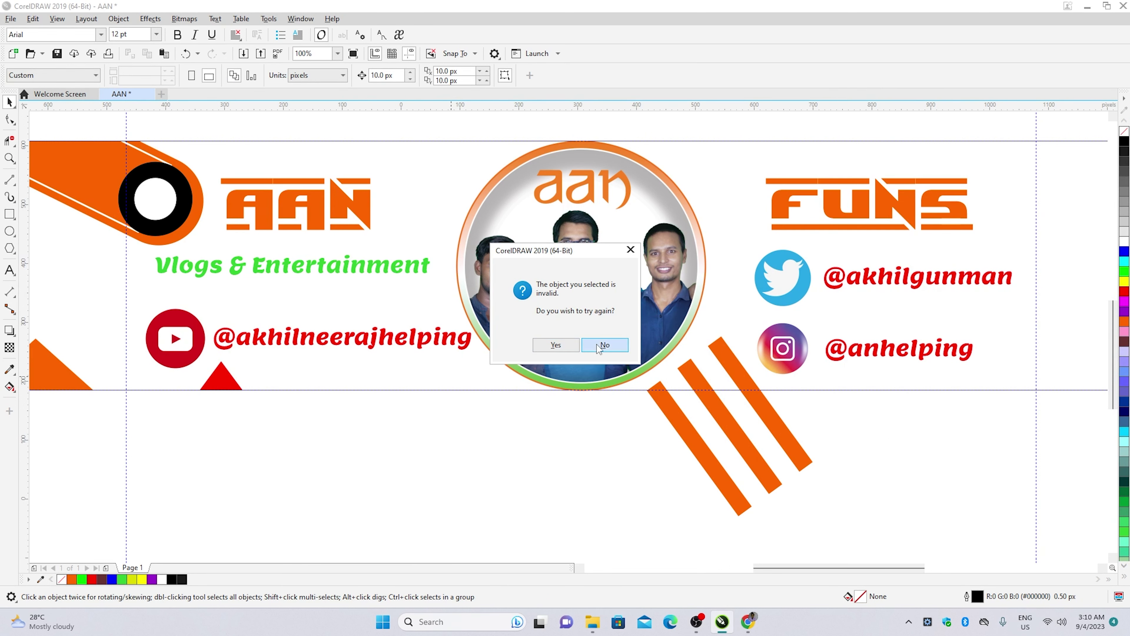
left_click(574, 345)
left_click(517, 383)
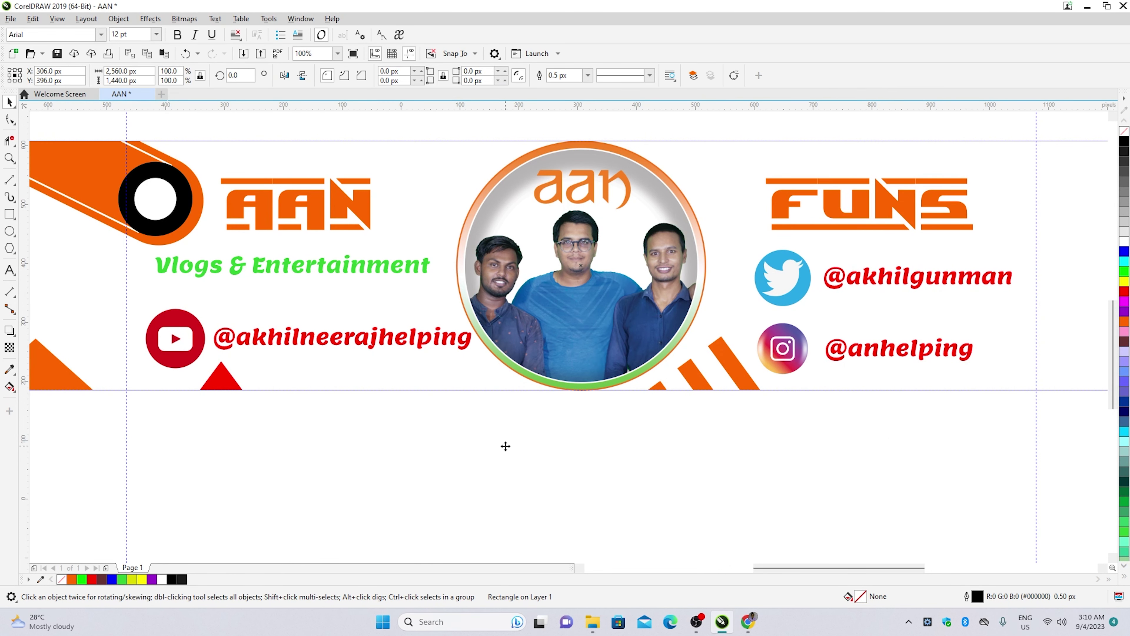
scroll(505, 447, "down", 2)
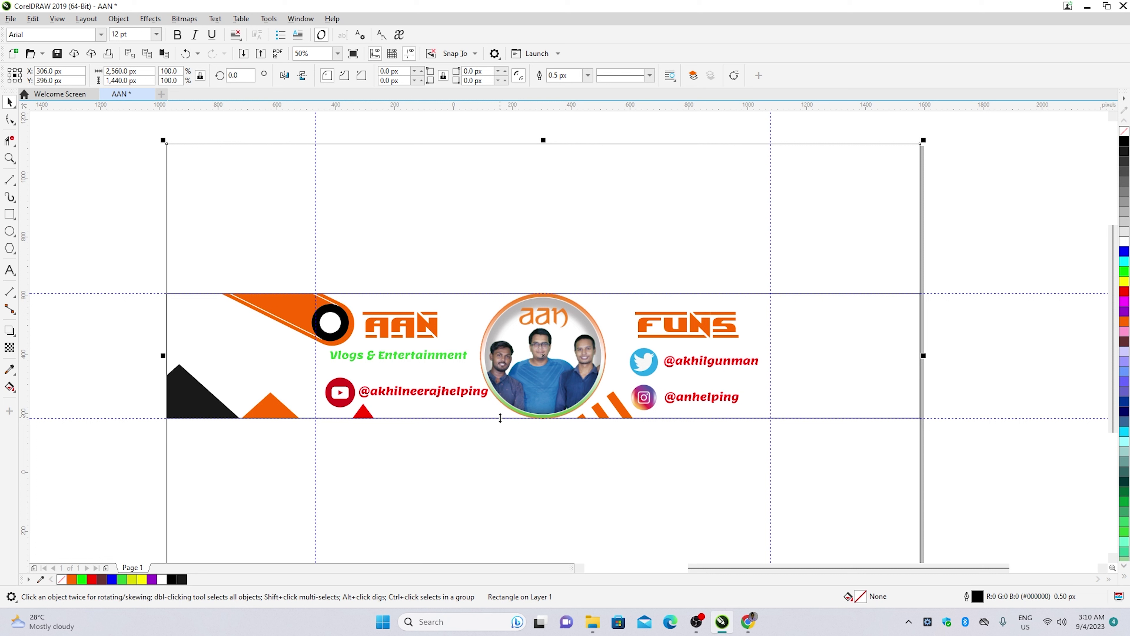
Step: Draw a tall black rectangle with no outline and move it to the banner's right side
left_click(10, 214)
left_click_drag(91, 157, 150, 382)
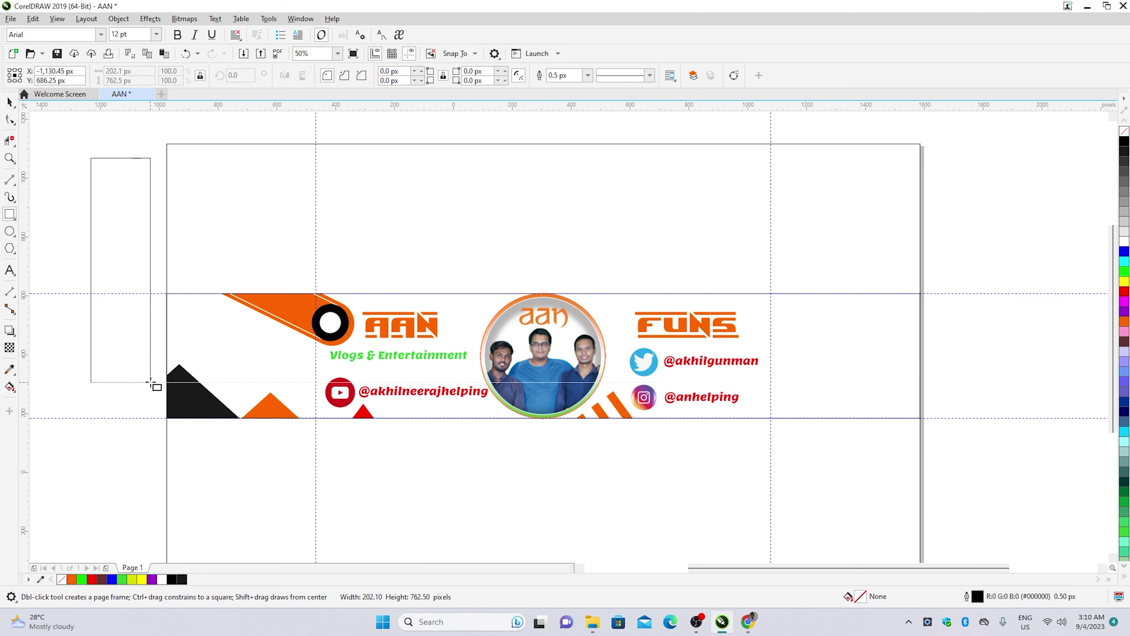
left_click(1124, 141)
right_click(1124, 132)
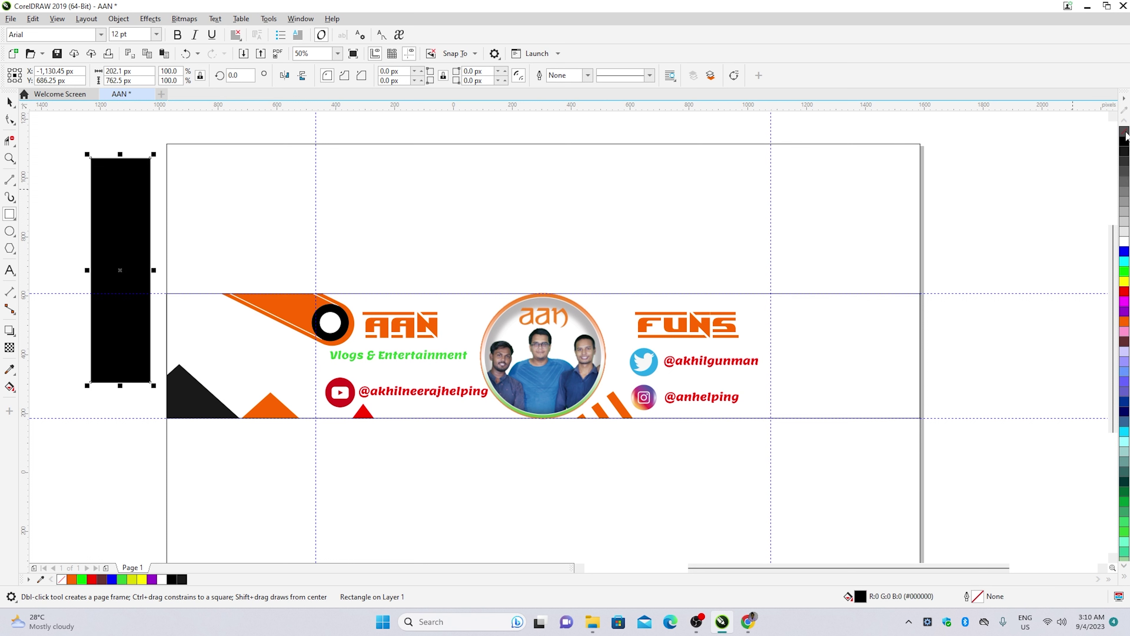
left_click(10, 101)
mouse_move(115, 223)
left_mouse_down()
mouse_move(723, 278)
mouse_move(808, 267)
left_mouse_up()
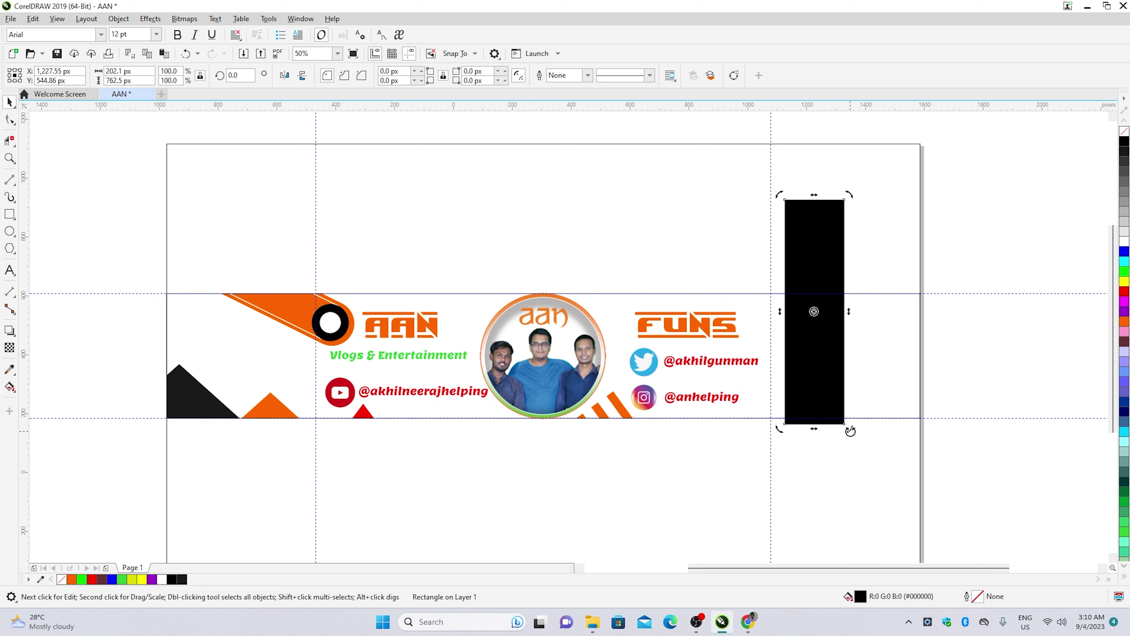
Step: Rotate the black rectangle about 37° and PowerClip it inside the banner background
left_click_drag(850, 430, 918, 407)
right_click(917, 407)
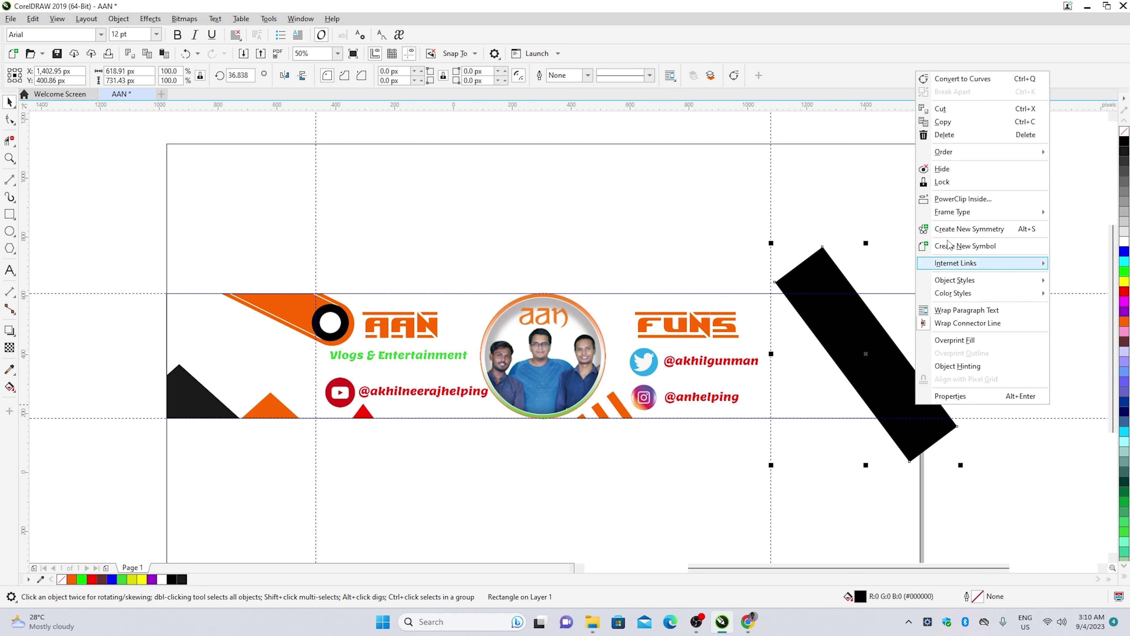
left_click(968, 201)
left_click(780, 391)
left_click(64, 216)
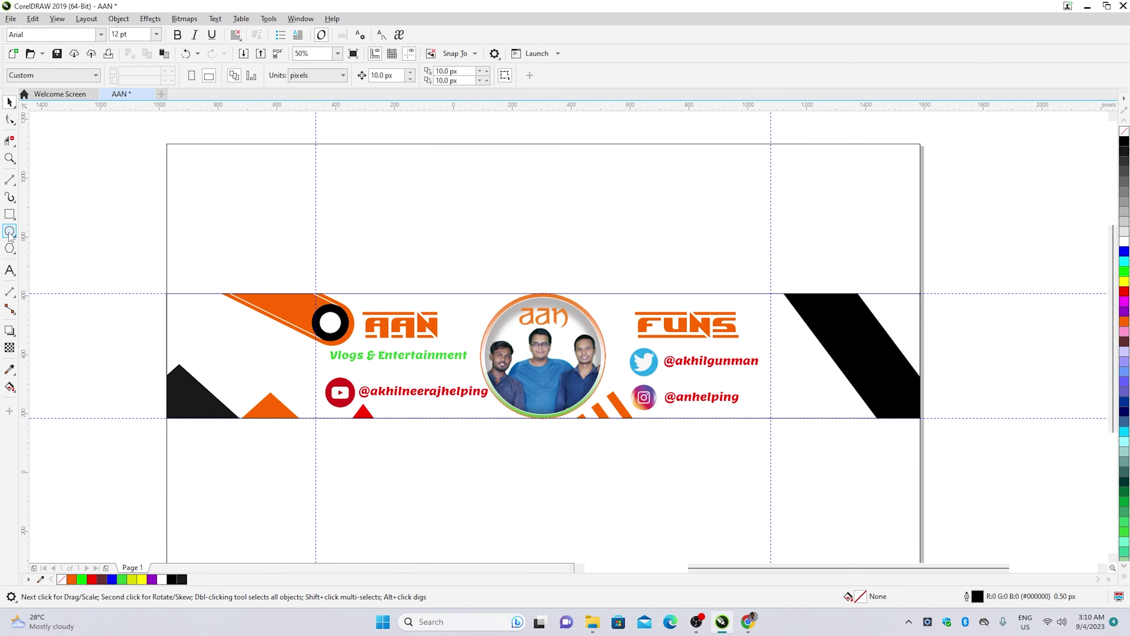
left_click(10, 231)
Step: Draw a small white circle on the black band and enlarge it slightly
left_click_drag(823, 320, 843, 340)
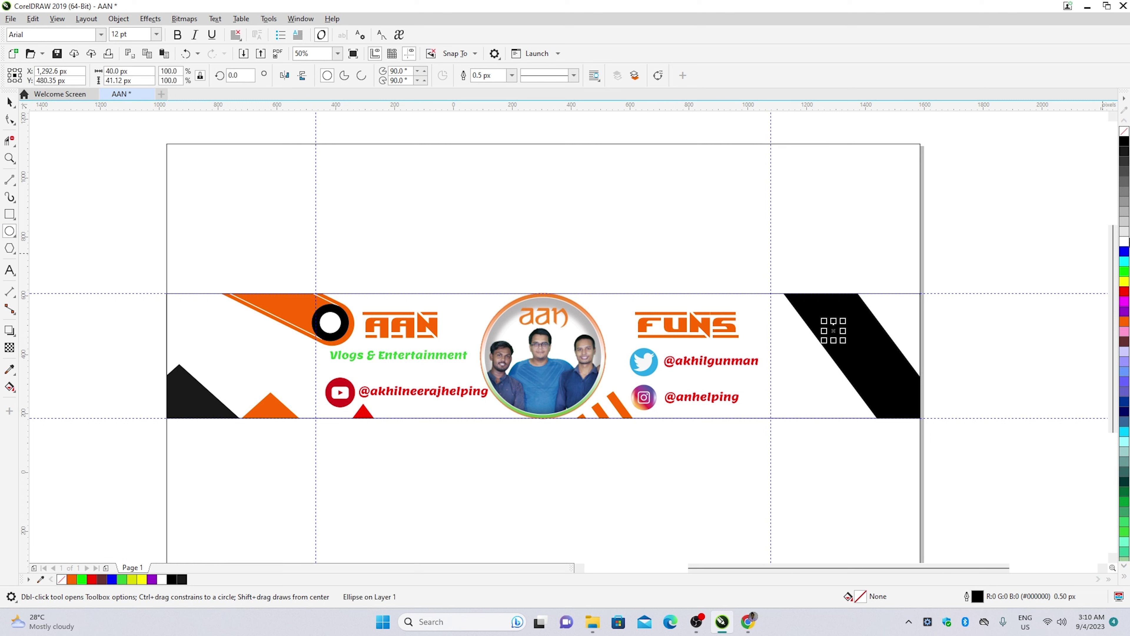
left_click(1124, 243)
key("space")
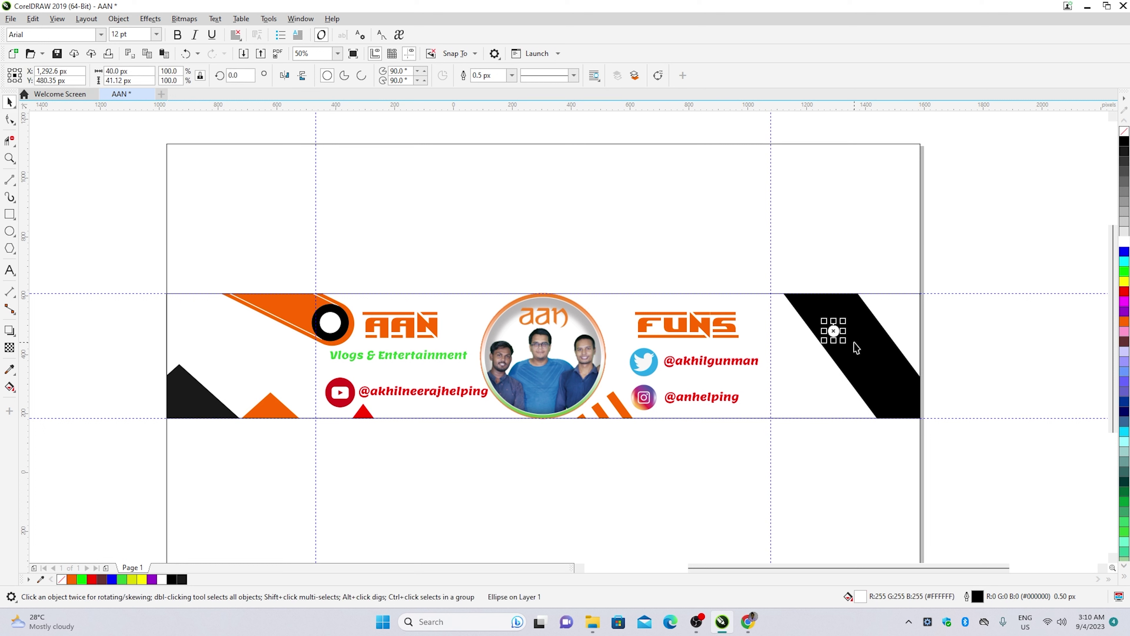
left_click_drag(843, 340, 863, 331)
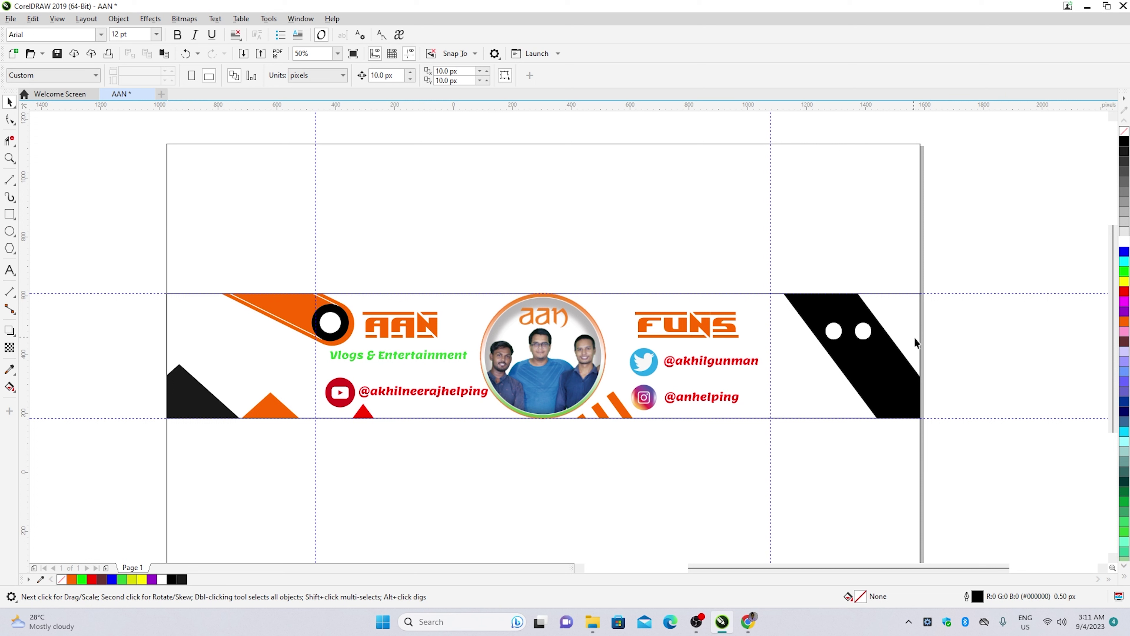
Step: Draw a new triangle above the banner
left_click(10, 248)
mouse_move(431, 221)
left_mouse_down()
mouse_move(537, 289)
mouse_move(856, 406)
left_mouse_up()
key("space")
Step: Tilt the triangle about 8°, fill it orange with no outline, and PowerClip it inside the banner
left_click(855, 406)
left_click_drag(915, 463, 906, 471)
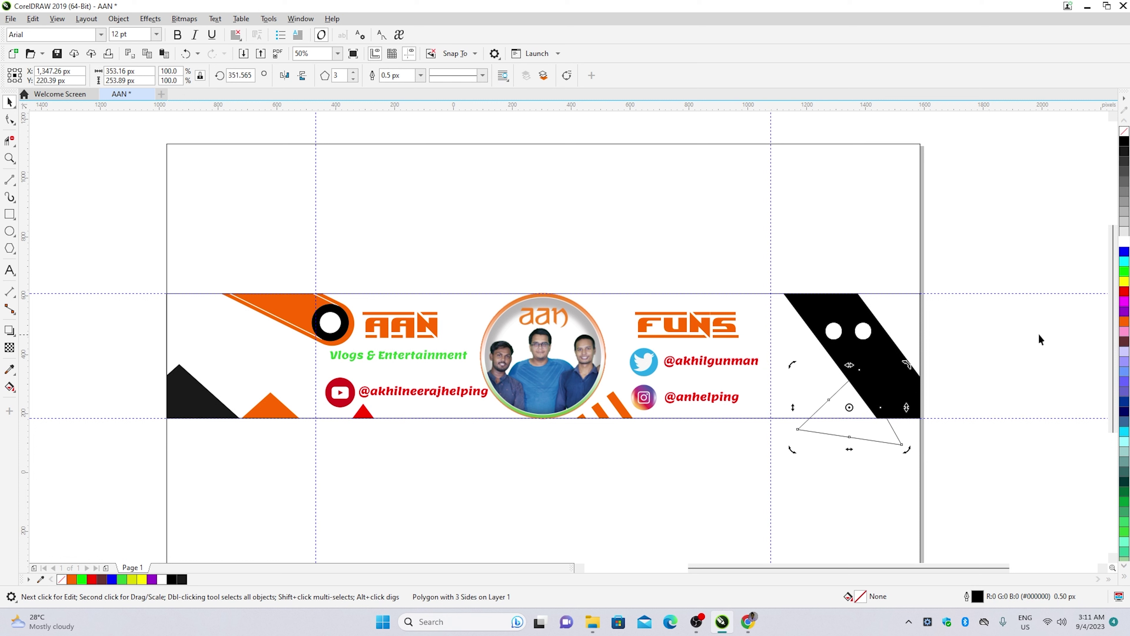
left_click(1124, 322)
right_click(1124, 132)
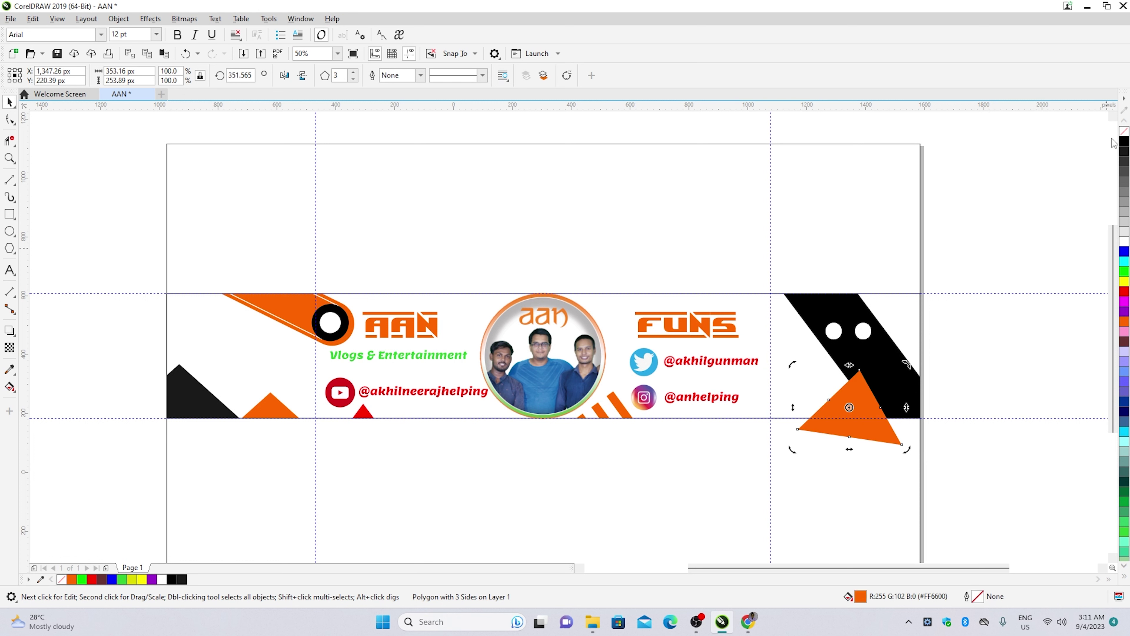
left_click(873, 464)
left_click(865, 411)
right_click(812, 416)
left_click(845, 311)
left_click(799, 476)
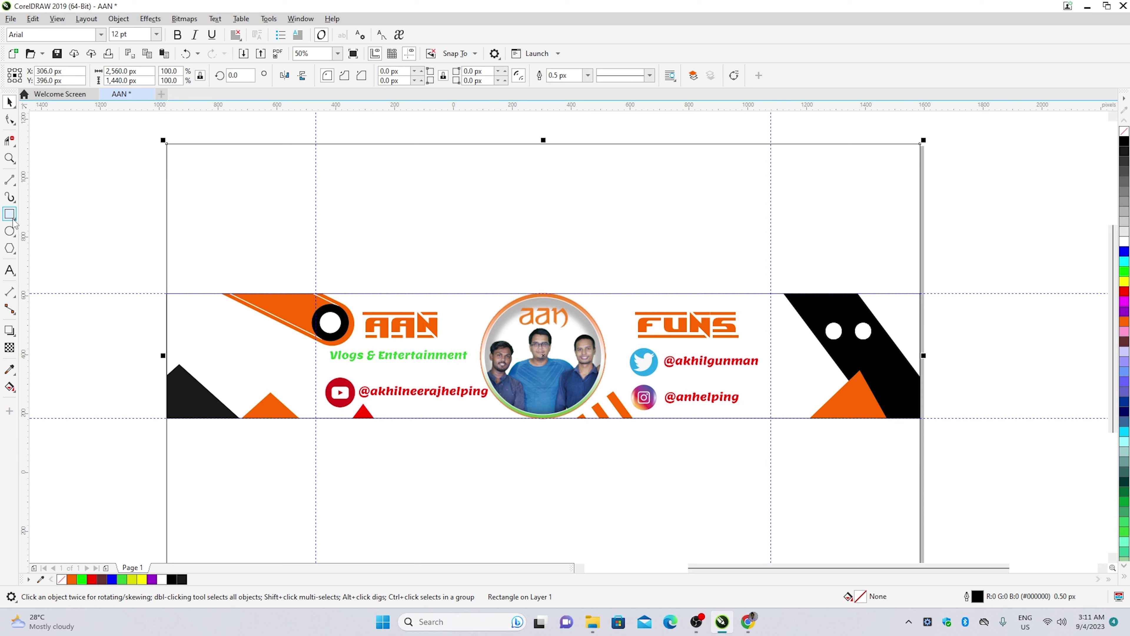
Step: Draw a line across the top-right corner, Smart Fill the corner wedge, and delete the extra large fill
left_click(10, 180)
left_click_drag(855, 289, 938, 331)
key("space")
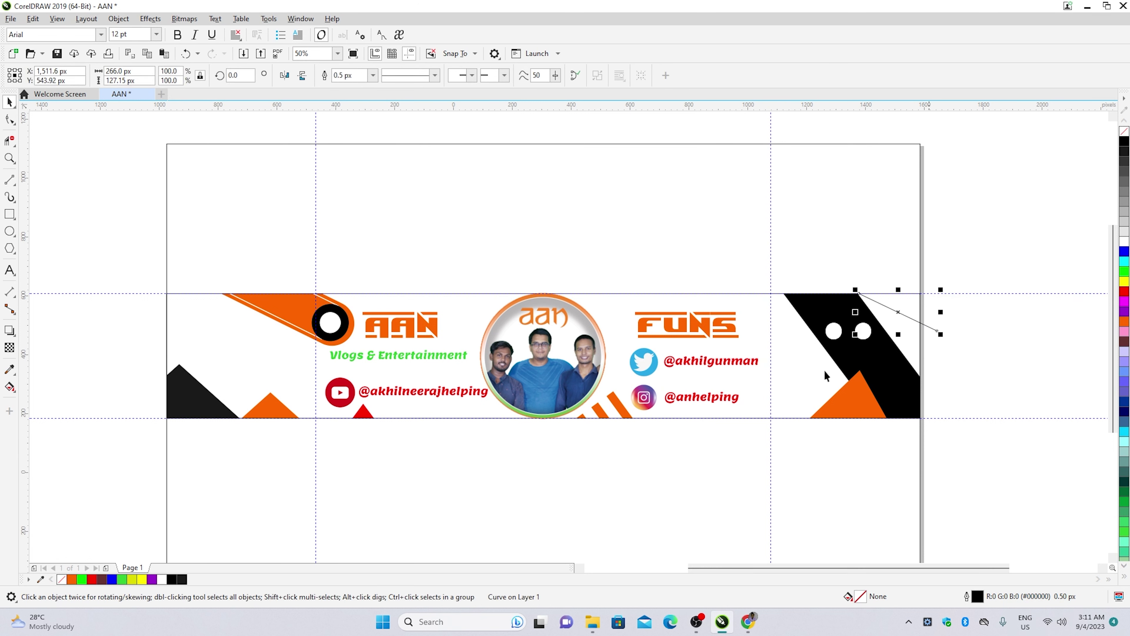
left_click(39, 403)
left_click(919, 298)
left_click(905, 324)
key("space")
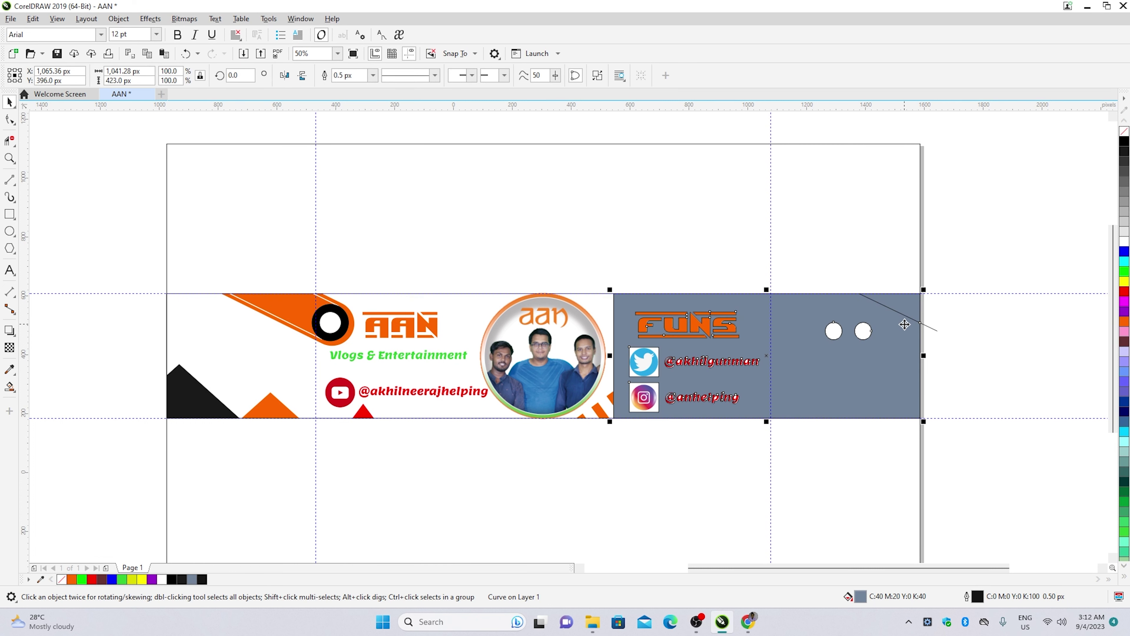
key("Delete")
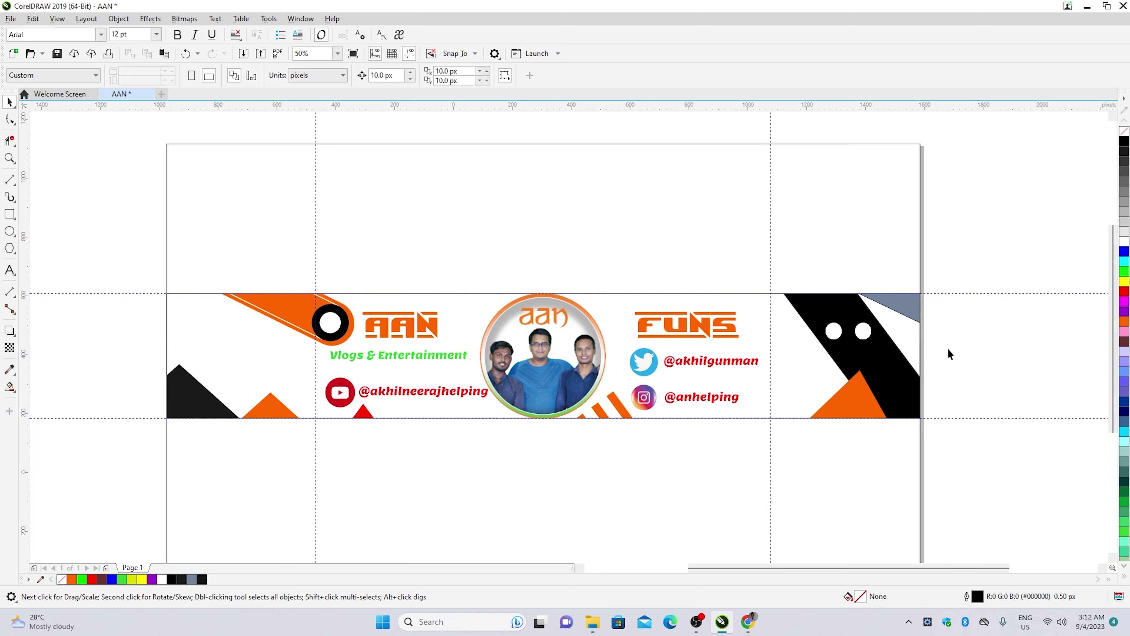
scroll(989, 353, "up", 2)
scroll(952, 305, "up", 2)
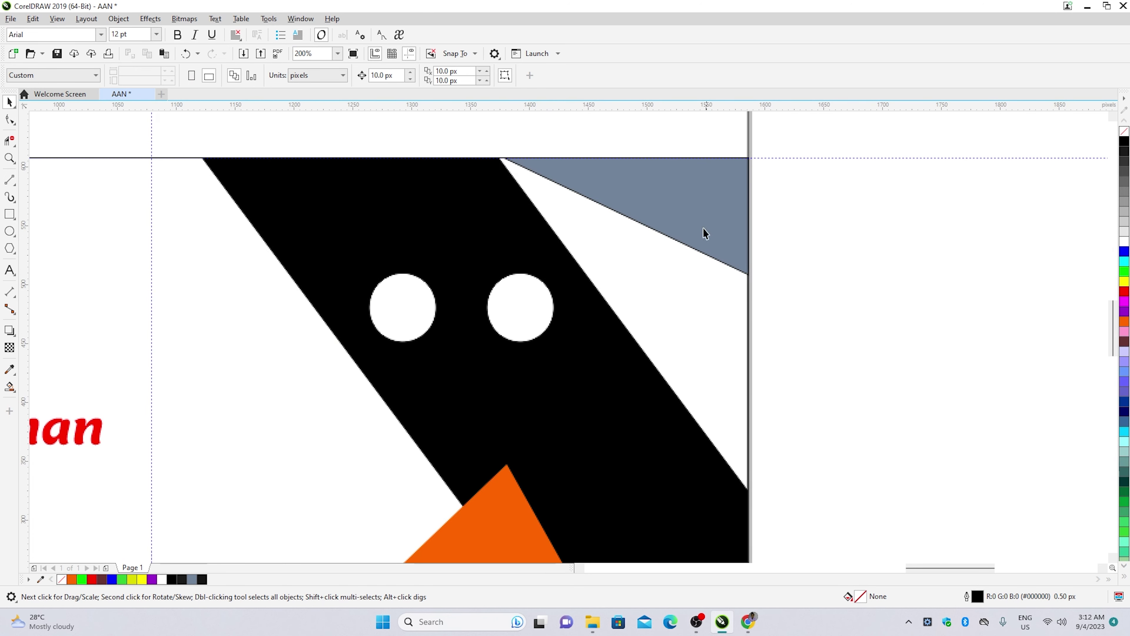
Step: Recolour the grey corner triangle red and open the banner's PowerClip contents to select it
left_click(697, 214)
left_click(350, 150)
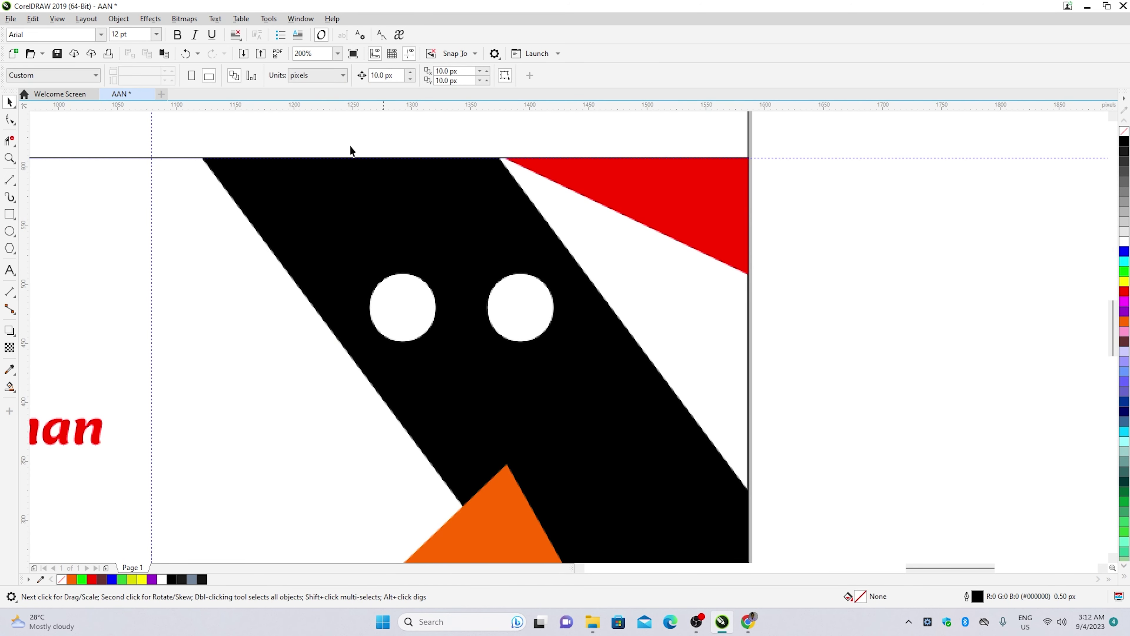
left_click(585, 174)
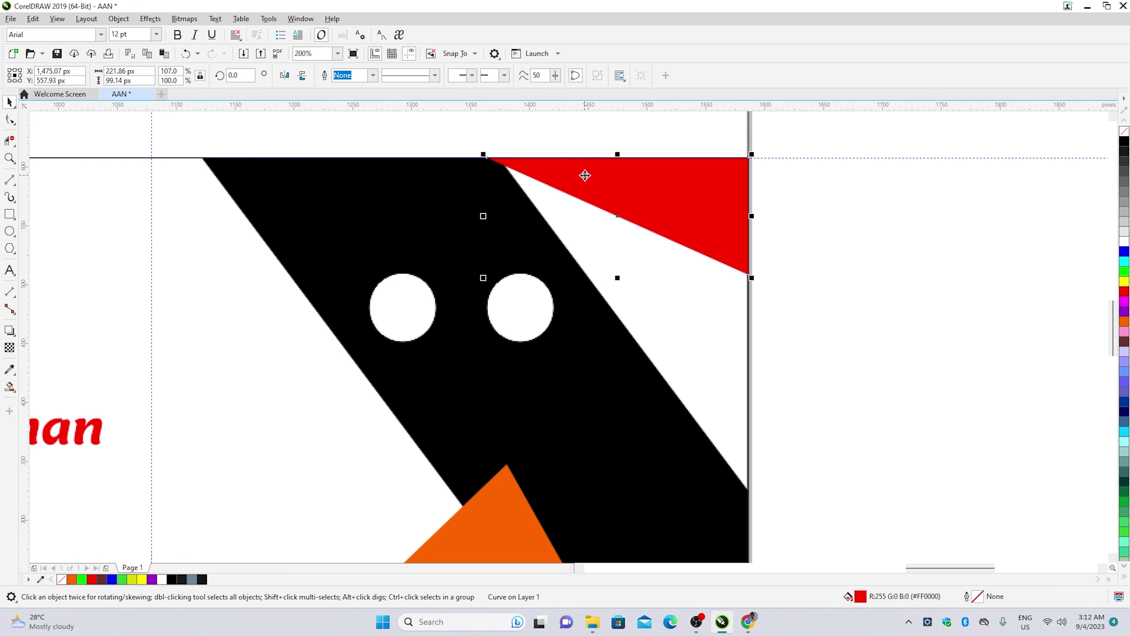
right_click(683, 205)
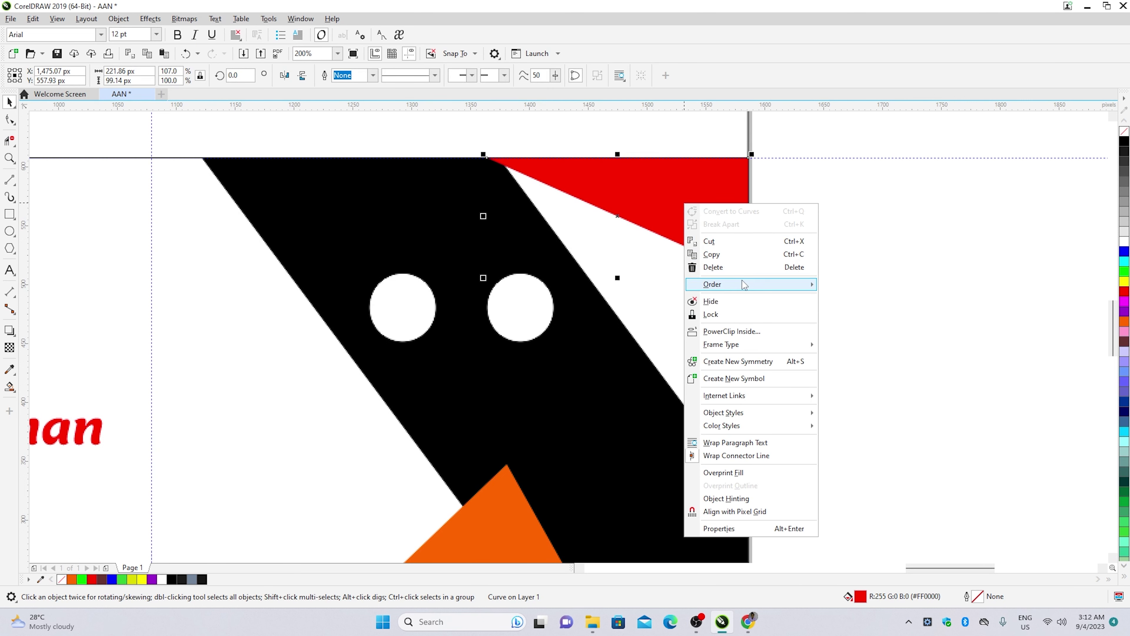
left_click(706, 310)
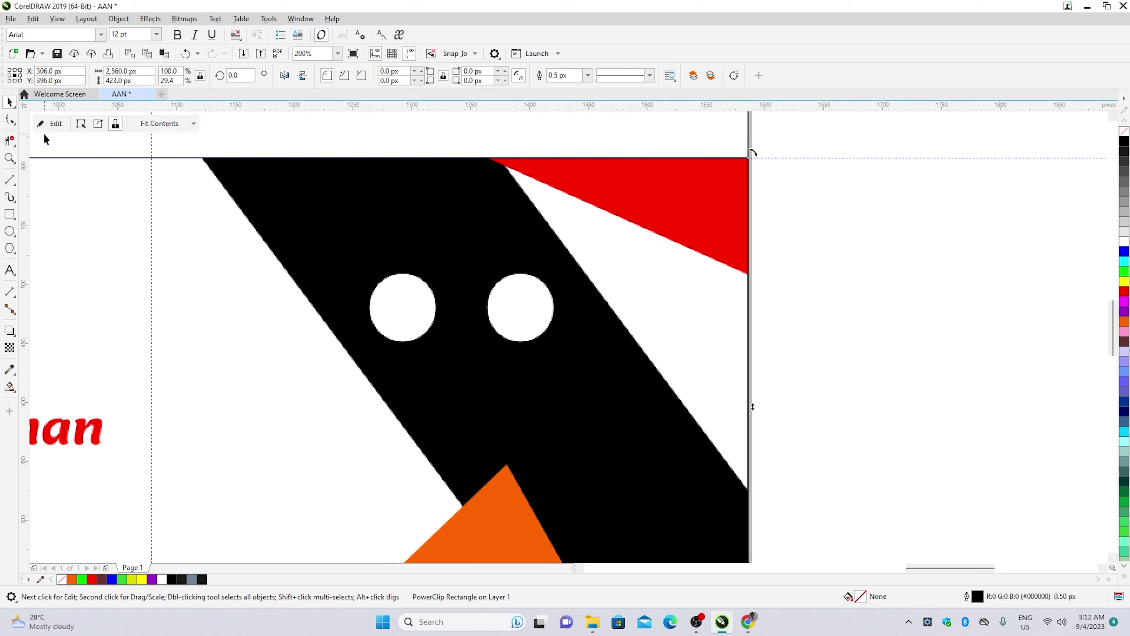
left_click(51, 123)
left_click(619, 196)
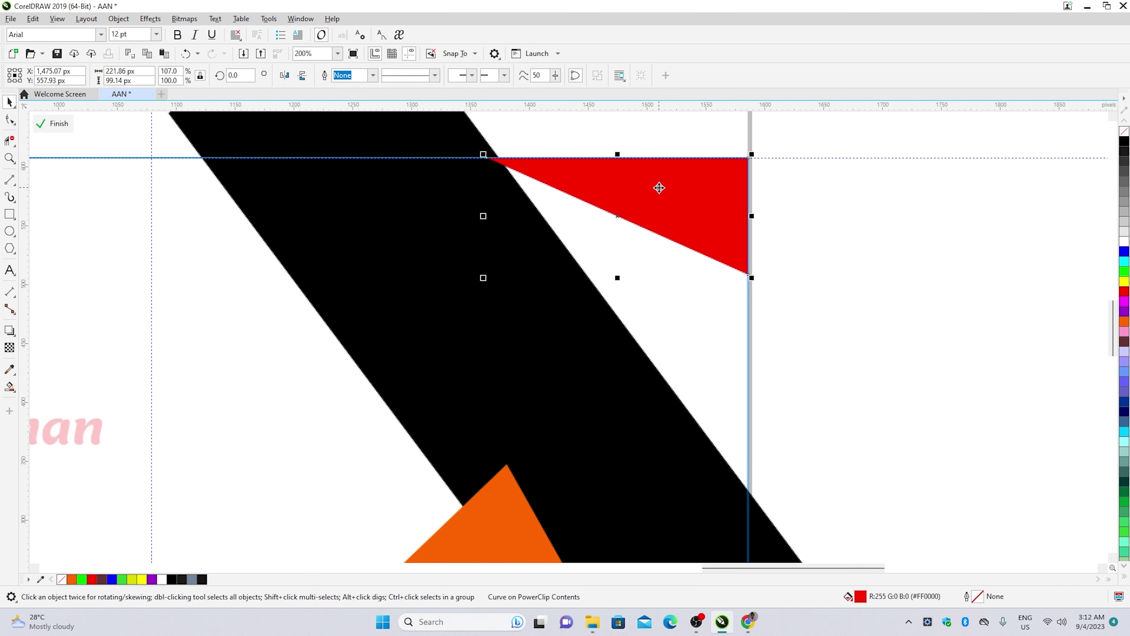
left_click(51, 123)
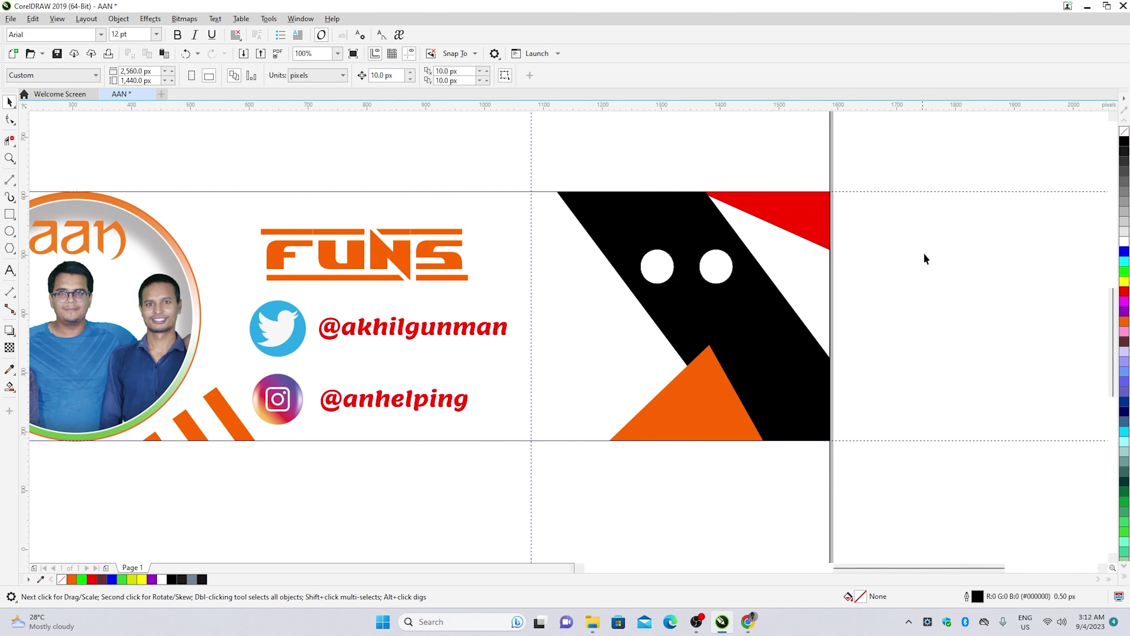
Step: Draw a closed Pen shape from the red triangle's corner along the black shape's edge
left_click(13, 182)
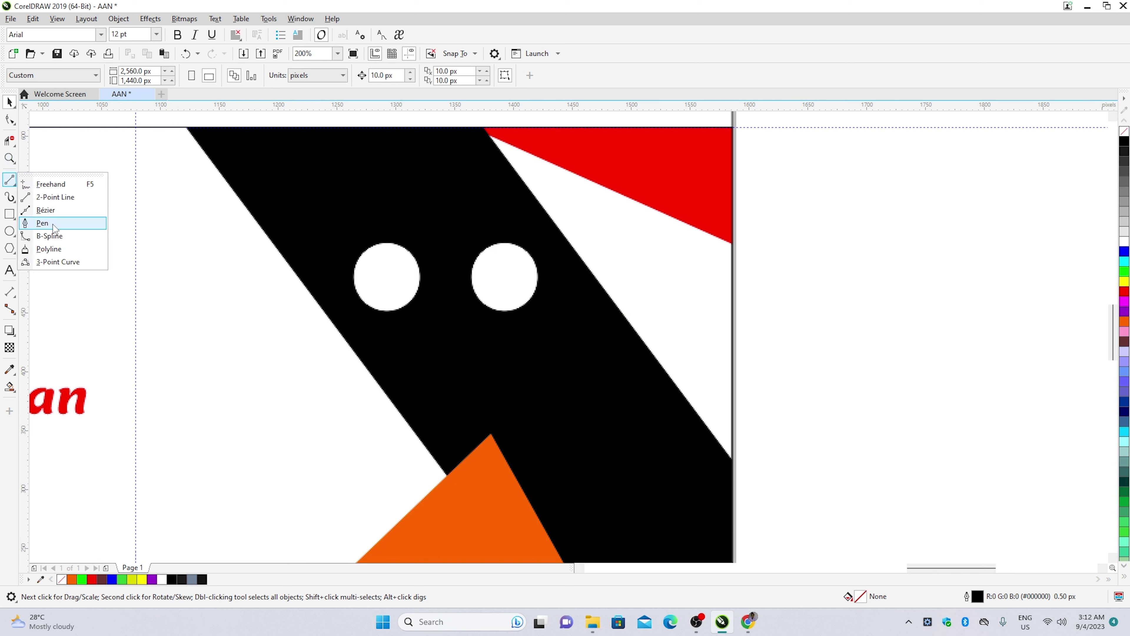
left_click(53, 224)
left_click(488, 135)
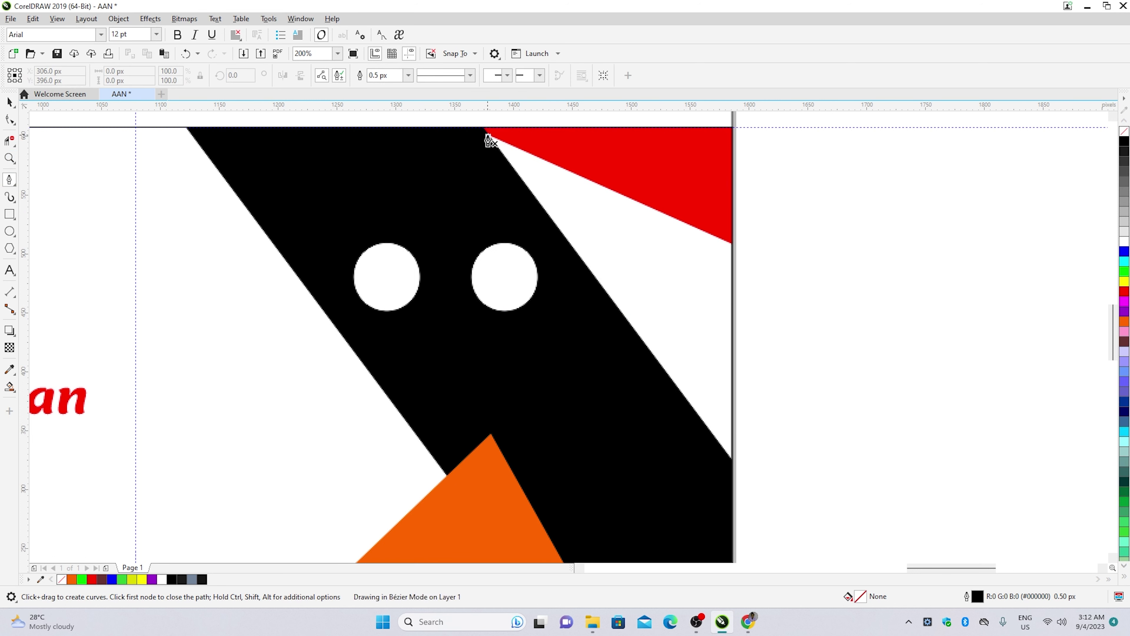
left_click(732, 456)
left_click(732, 246)
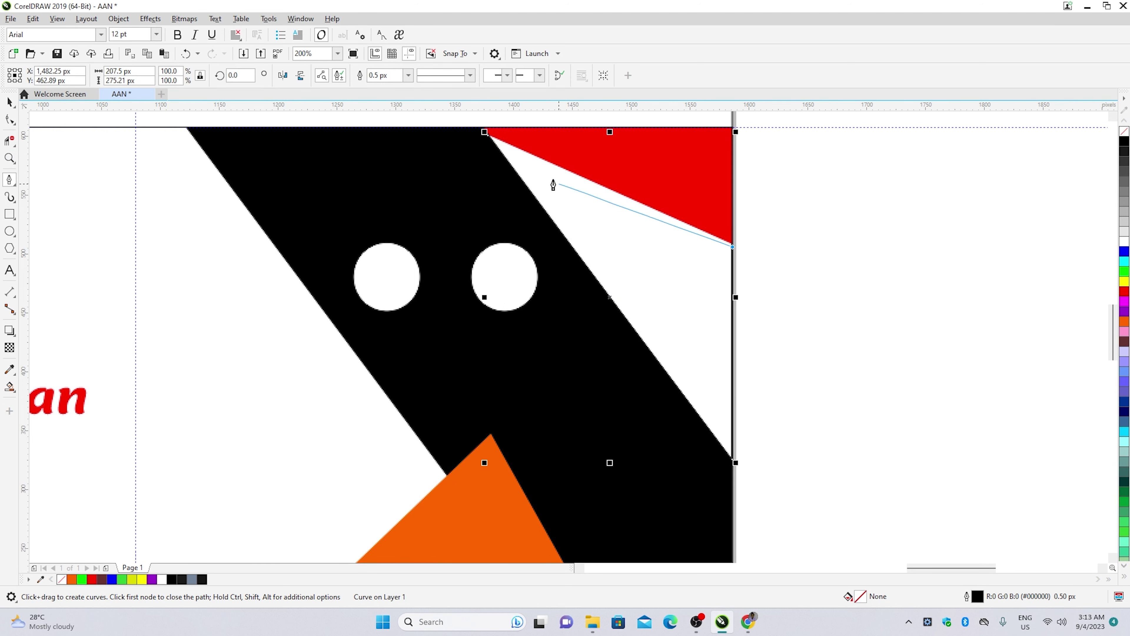
left_click(489, 136)
key("space")
left_click(686, 277)
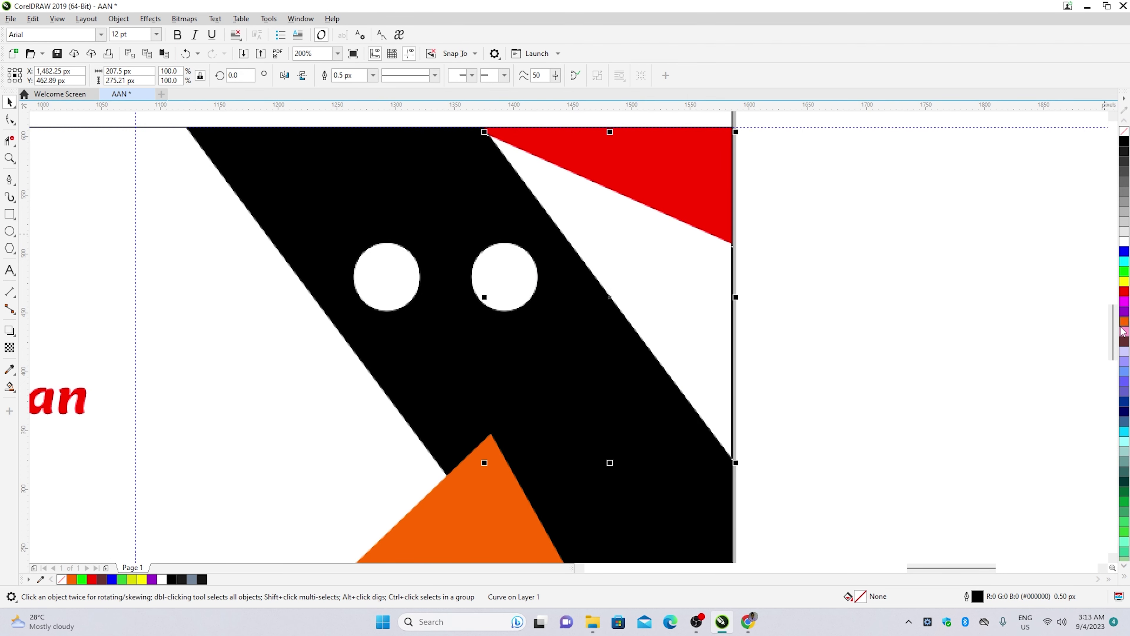
Step: Edit the banner's PowerClip contents and delete the red triangle
left_click(631, 169)
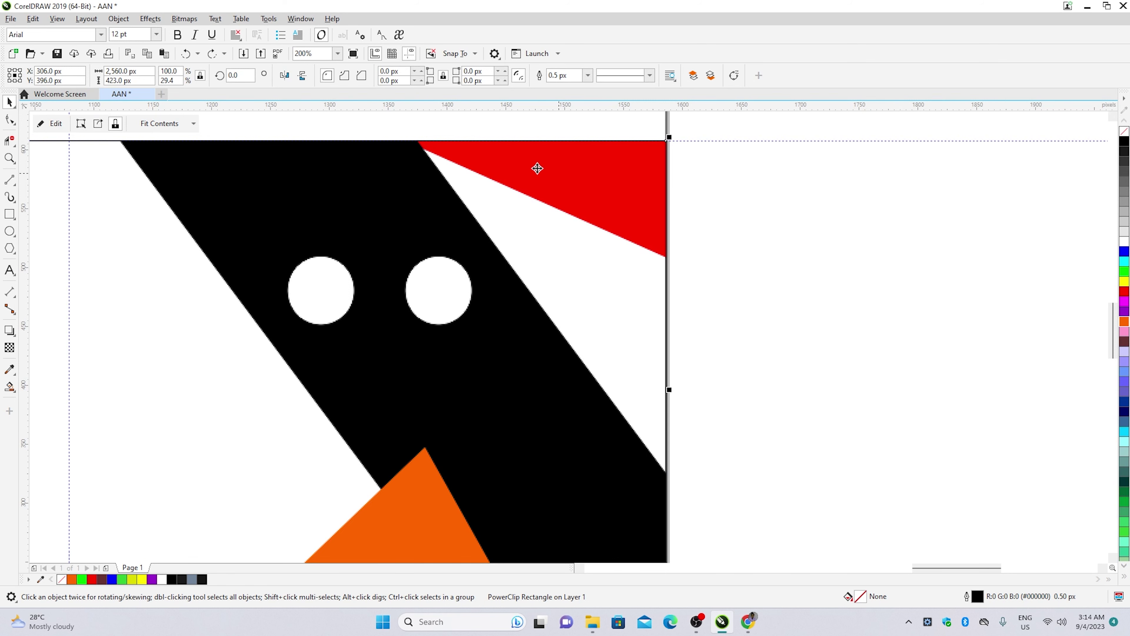
left_click(56, 123)
left_click(633, 161)
key("Delete")
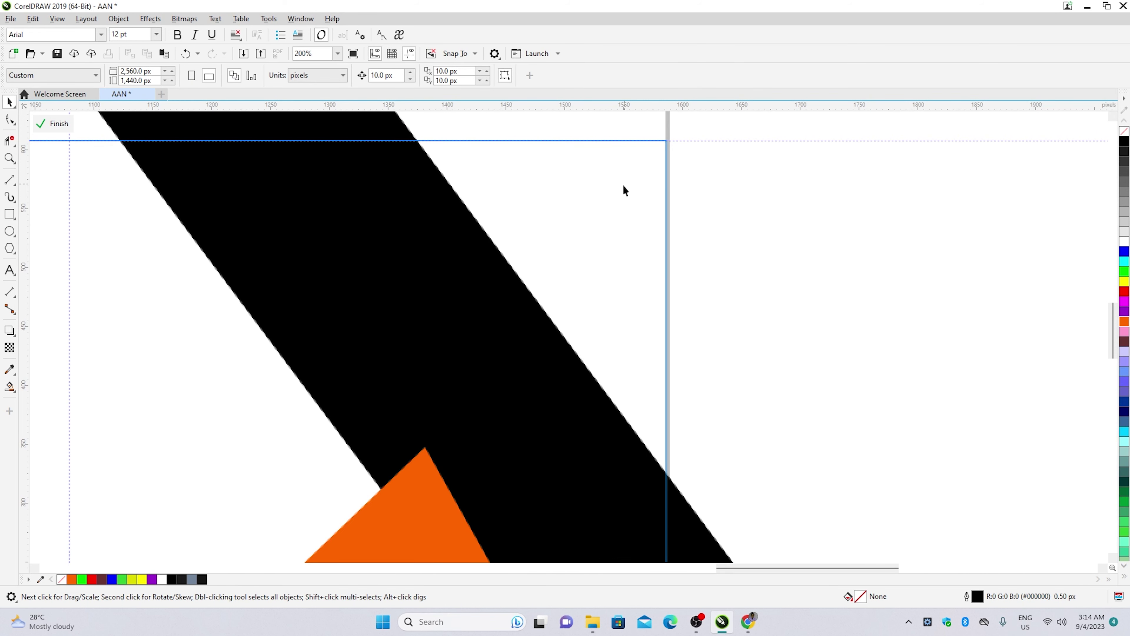
left_click(53, 123)
key("F6")
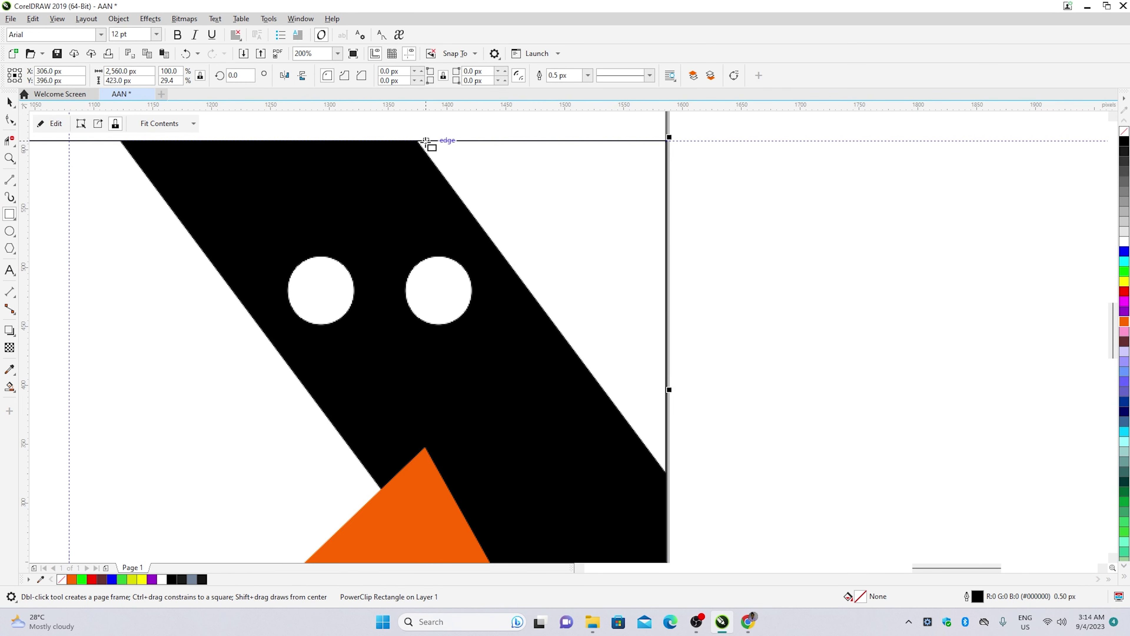
left_click(415, 141)
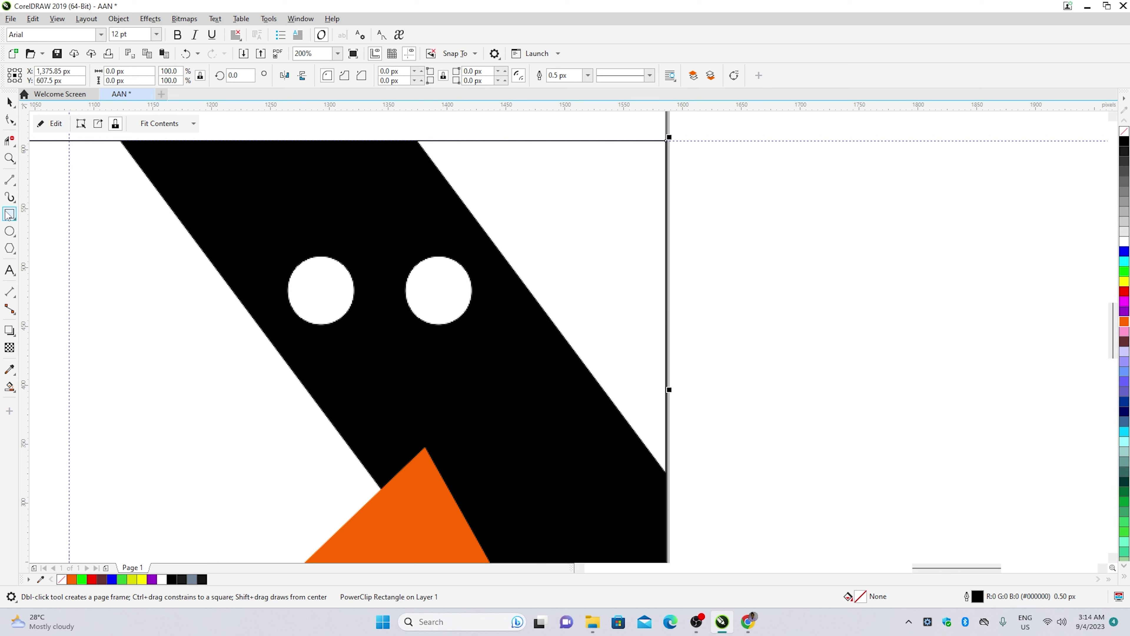
left_click(9, 248)
Step: Draw a triangle beside the page and set its rotation to 180° so it points down
left_click_drag(795, 179, 984, 370)
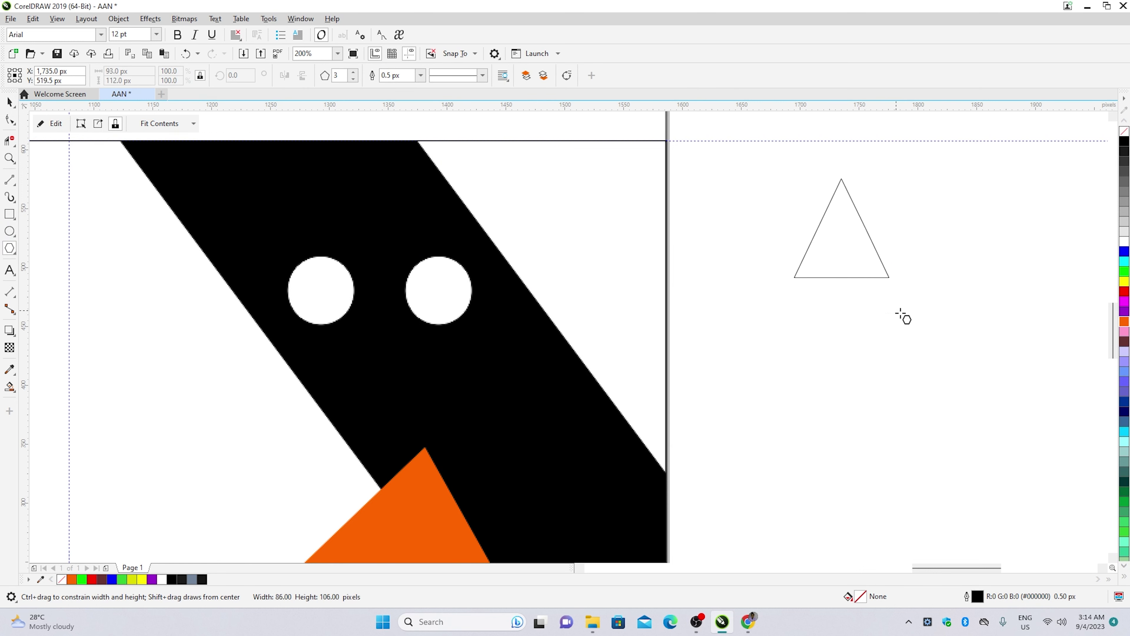
key("space")
left_click_drag(937, 267, 878, 267)
left_click_drag(918, 172, 965, 298)
left_click_drag(737, 329, 495, 289)
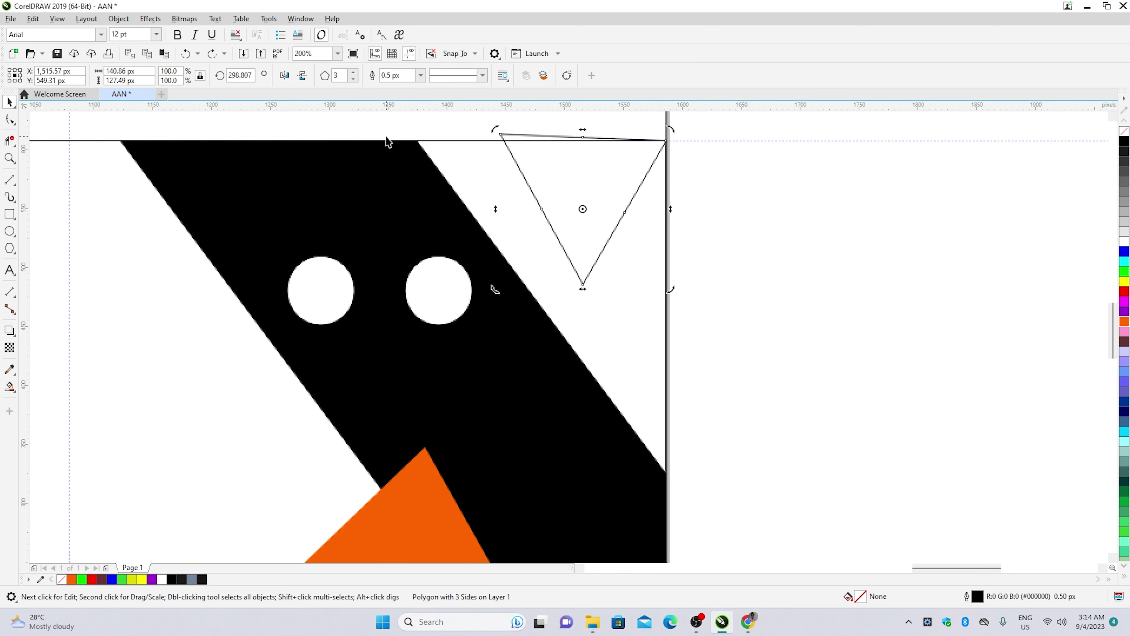
key("ctrl+z")
key("ctrl+z")
type("0")
key("Return")
type("90")
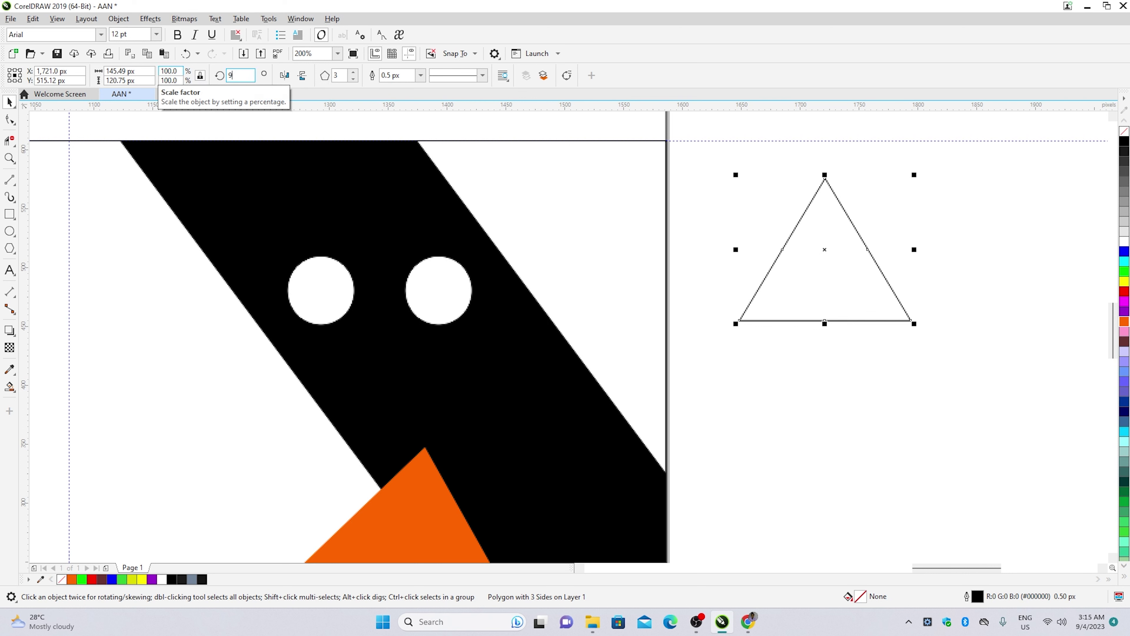
key("Return")
type("180")
key("Return")
Step: Stretch the triangle into the top-right corner and reshape its nodes to follow the black bar's edge
mouse_move(913, 250)
left_mouse_down()
mouse_move(642, 211)
mouse_move(666, 216)
left_mouse_up()
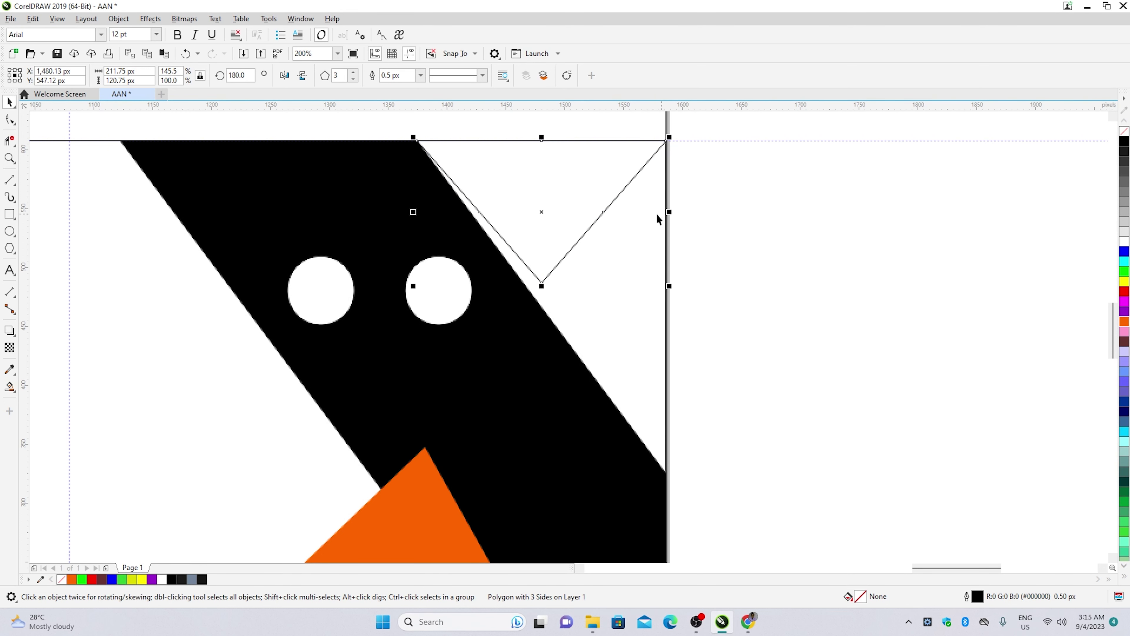
left_click(9, 120)
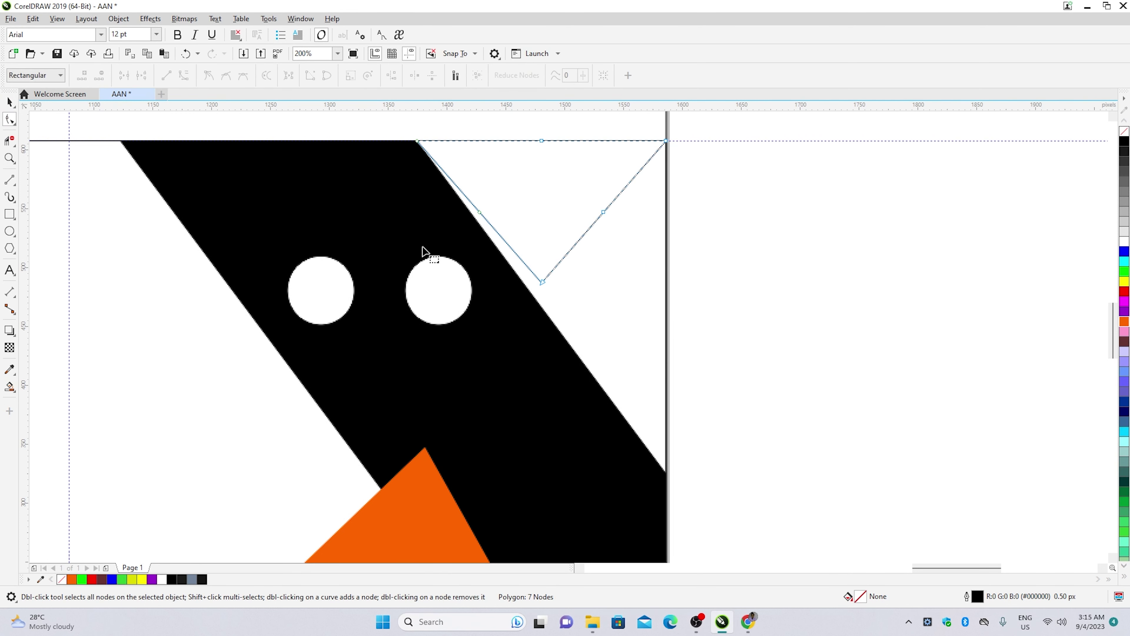
left_click_drag(540, 283, 537, 271)
key("Delete")
left_click_drag(541, 282, 533, 296)
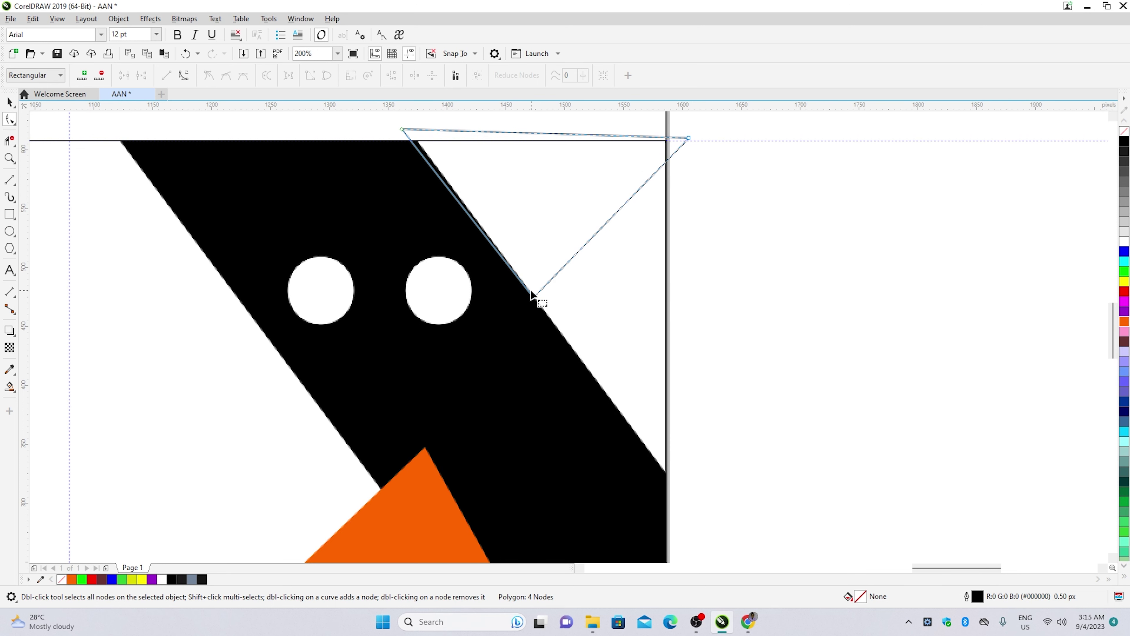
scroll(532, 296, "down", 4)
key("space")
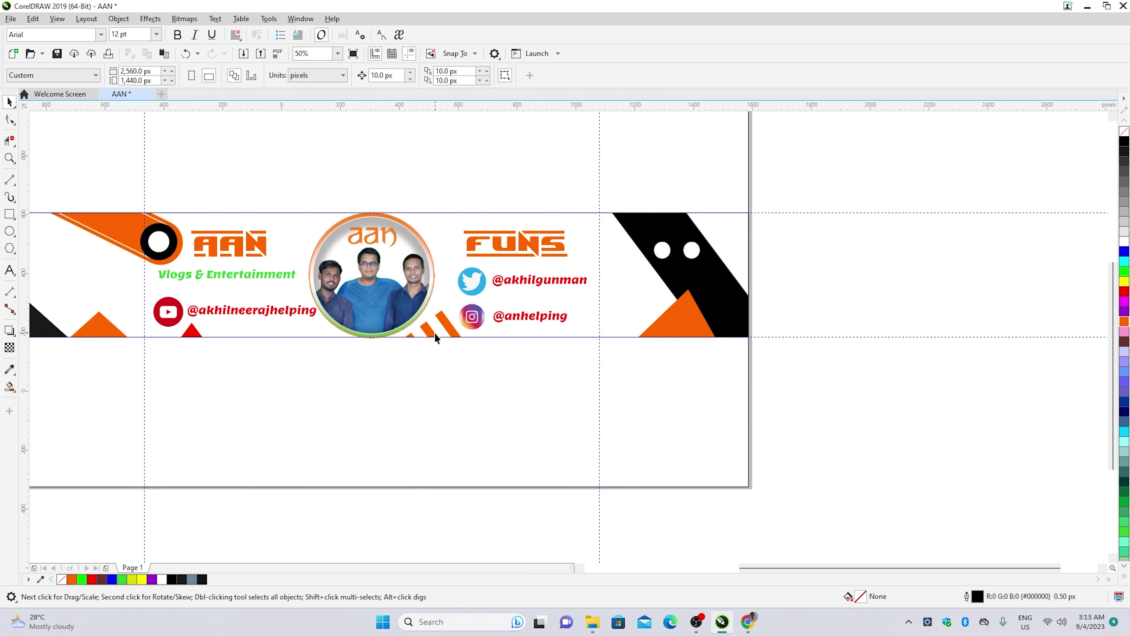
Step: Inside the banner PowerClip, place a copy of the orange stripes beside the right orange triangle
left_click(434, 332)
left_click(75, 121)
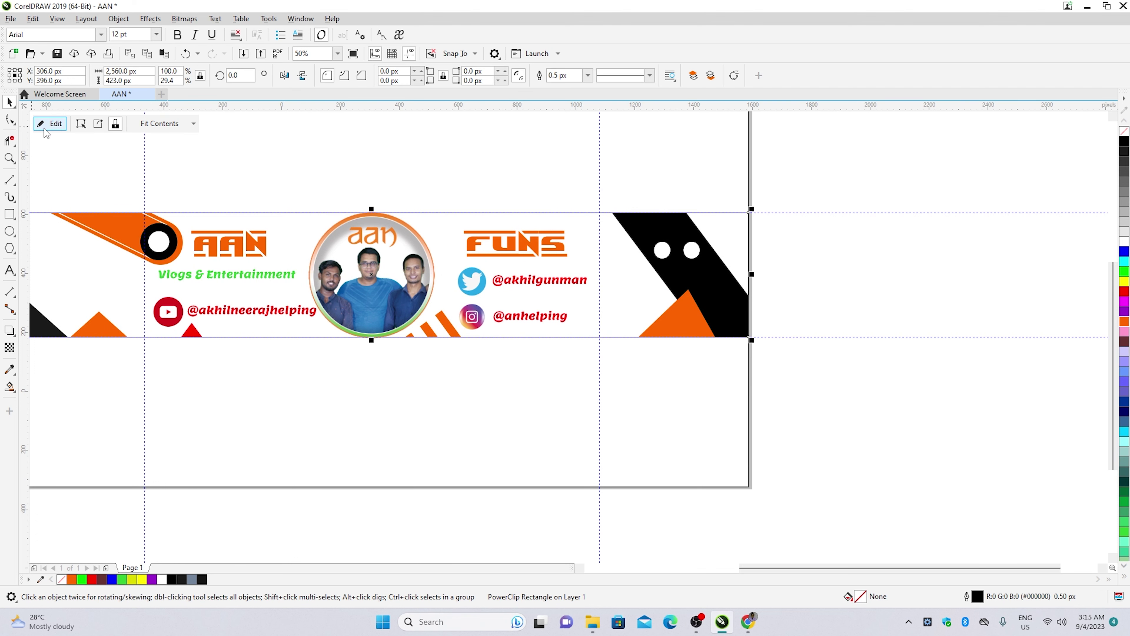
left_click(441, 381)
right_click(442, 382)
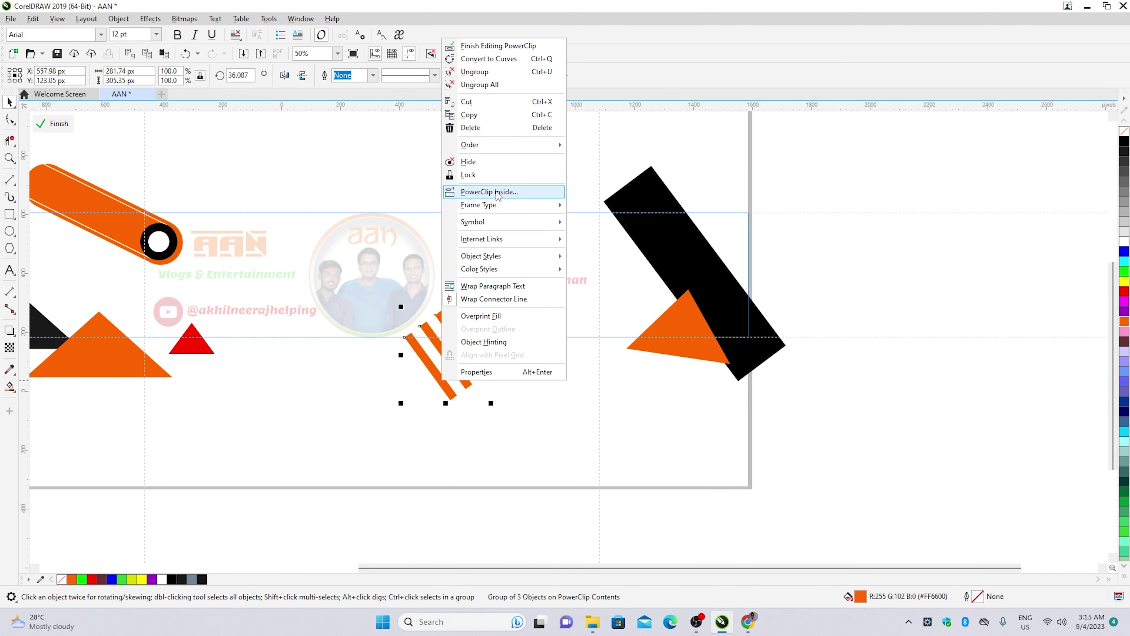
left_click(499, 403)
left_click_drag(498, 402, 634, 361)
Step: Duplicate the orange ring pill, rotate it 180° by the black bar, and finish the PowerClip edit
left_click(247, 454)
left_click(114, 227)
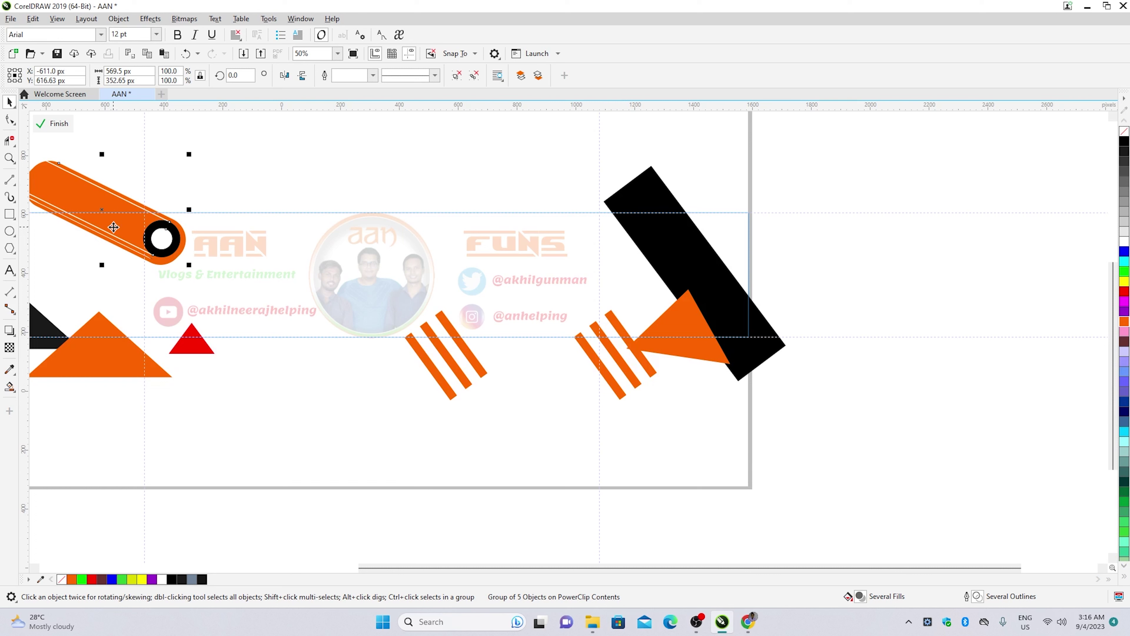
mouse_move(114, 227)
left_mouse_down()
mouse_move(688, 180)
mouse_move(782, 244)
left_mouse_up()
left_click(285, 75)
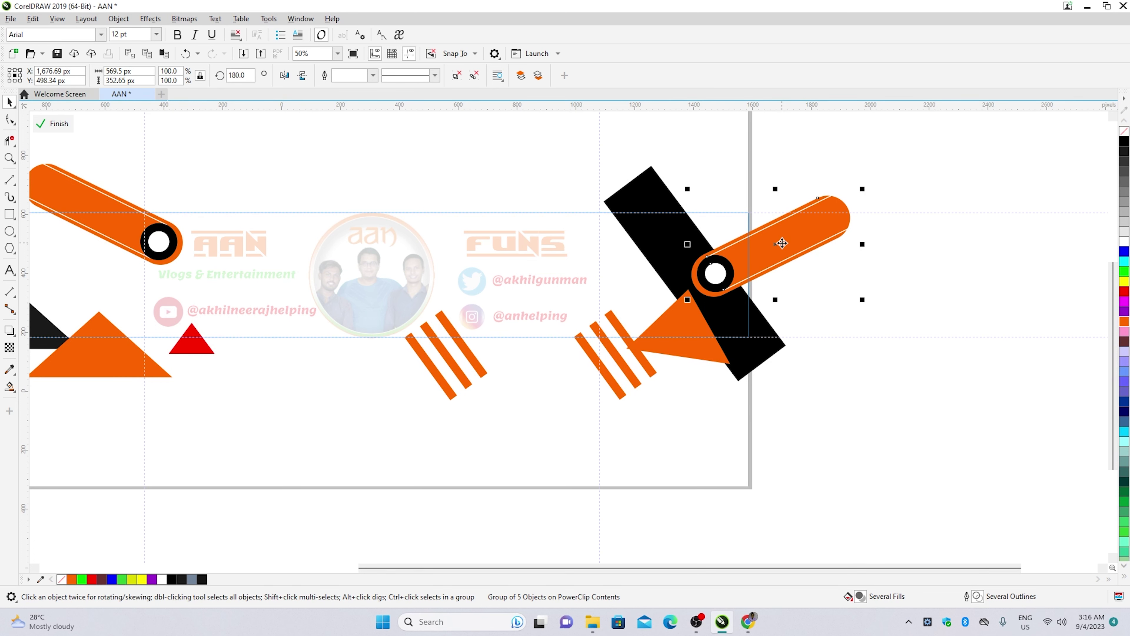
left_click(52, 123)
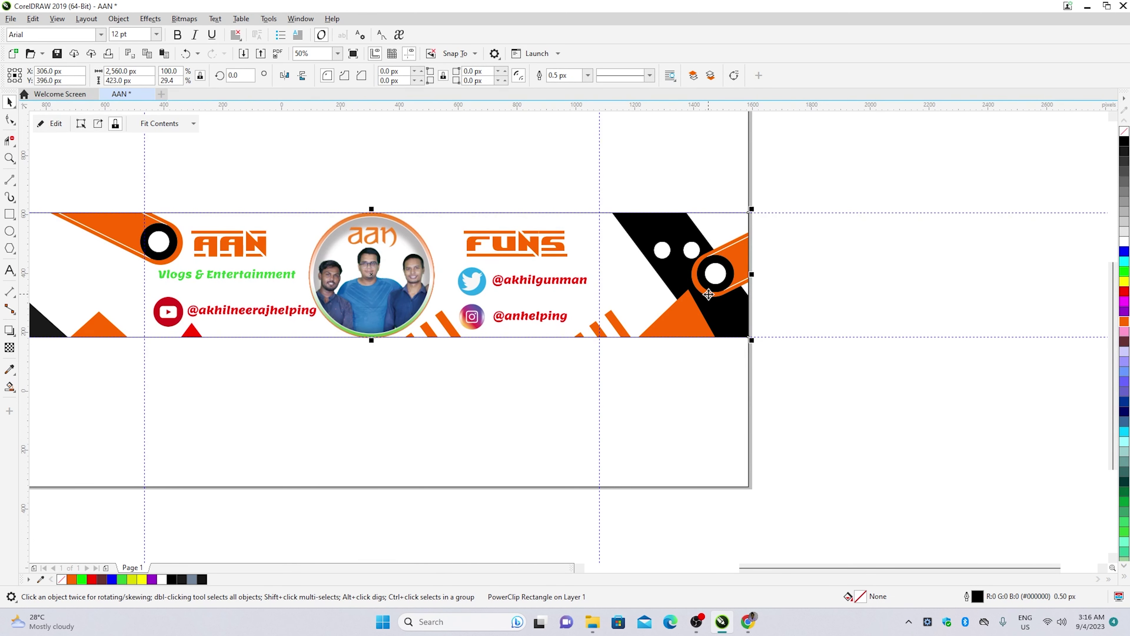
left_click(53, 124)
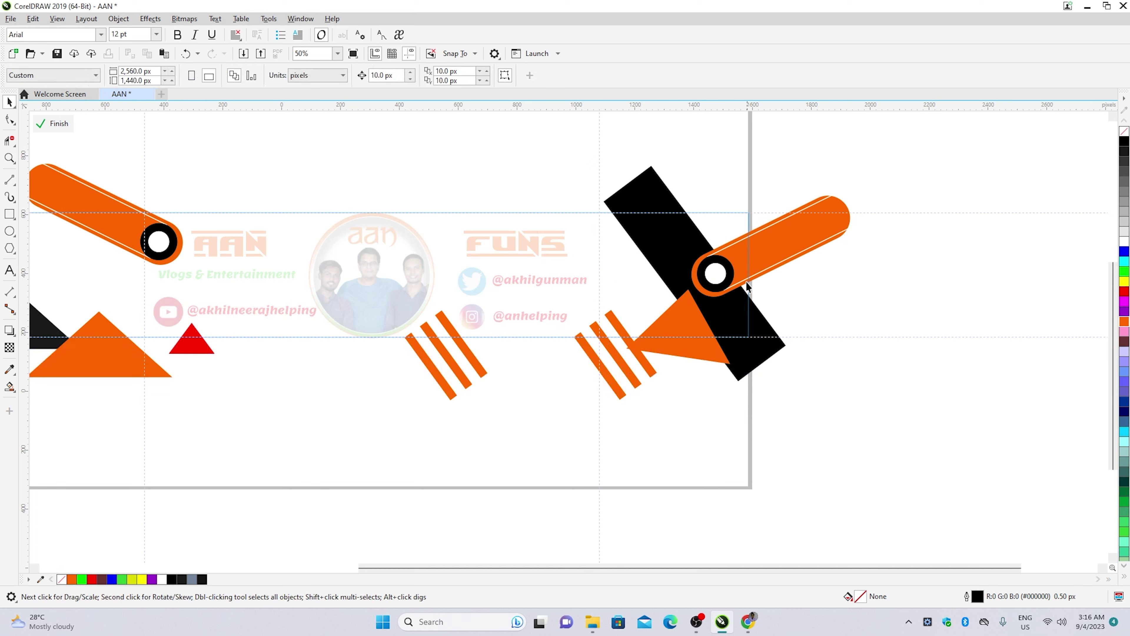
left_click(749, 258)
left_click(52, 123)
scroll(250, 410, "down", 1)
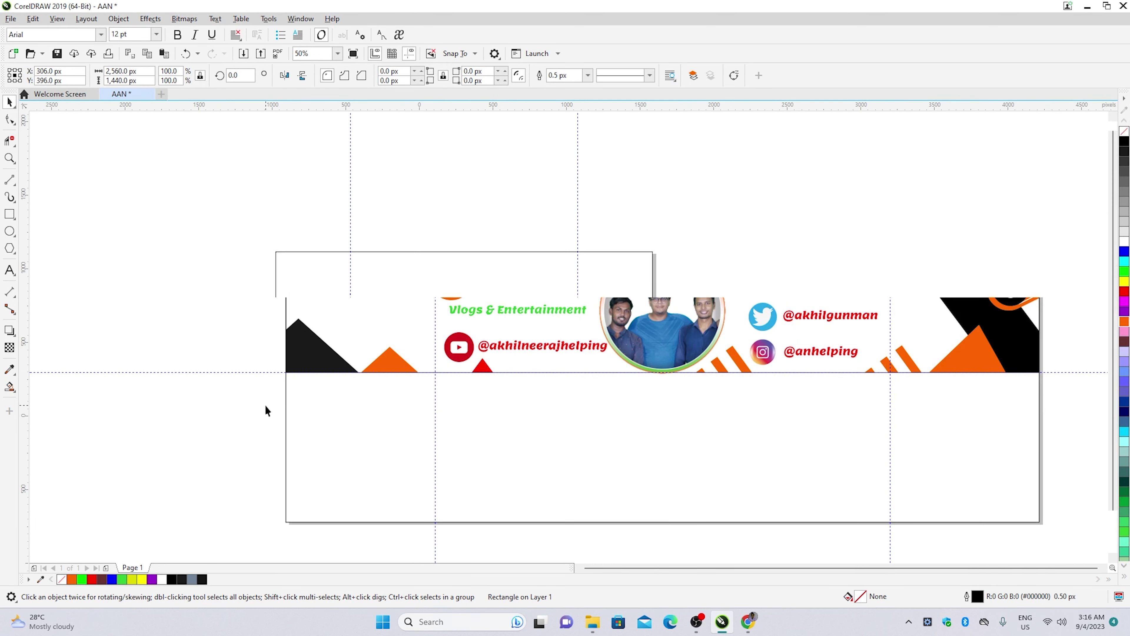
scroll(311, 414, "up", 2)
scroll(337, 432, "down", 1)
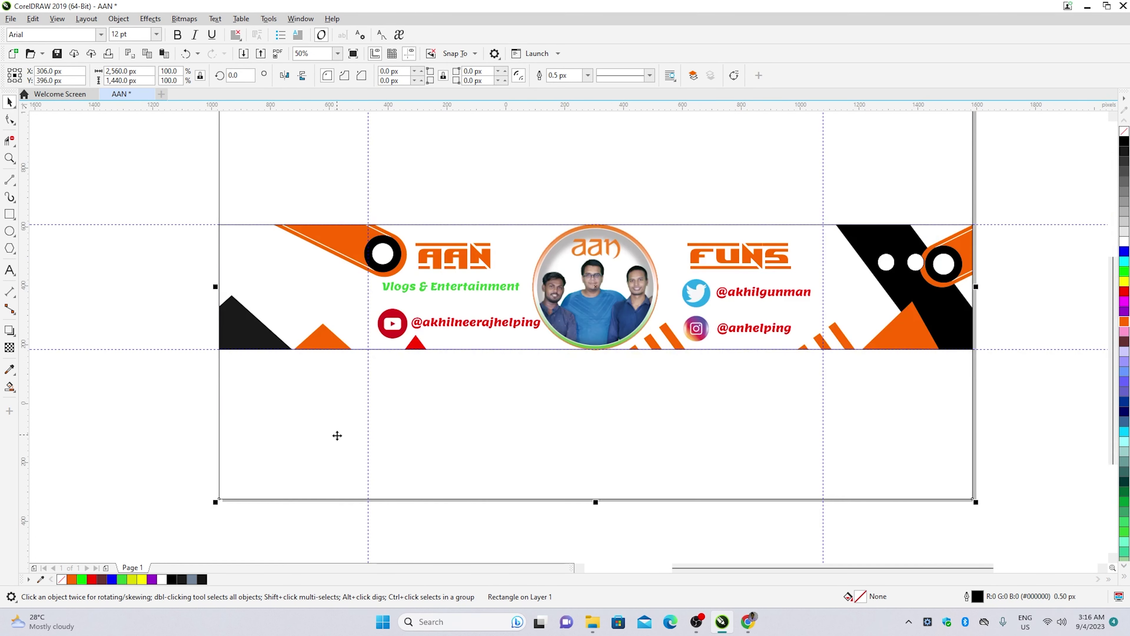
scroll(318, 441, "down", 1)
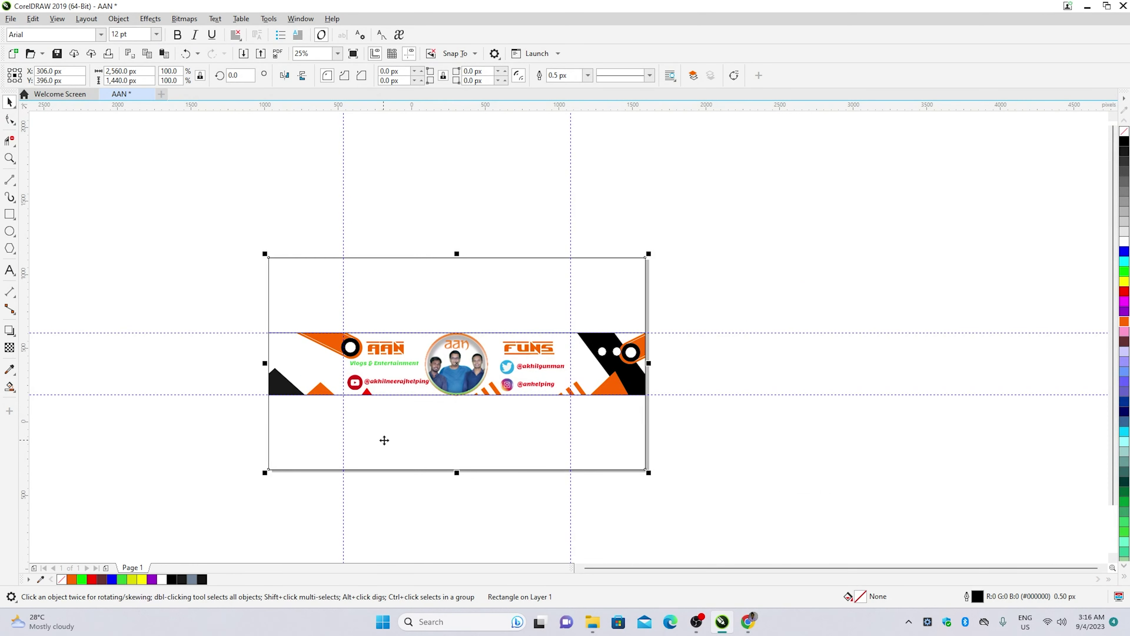